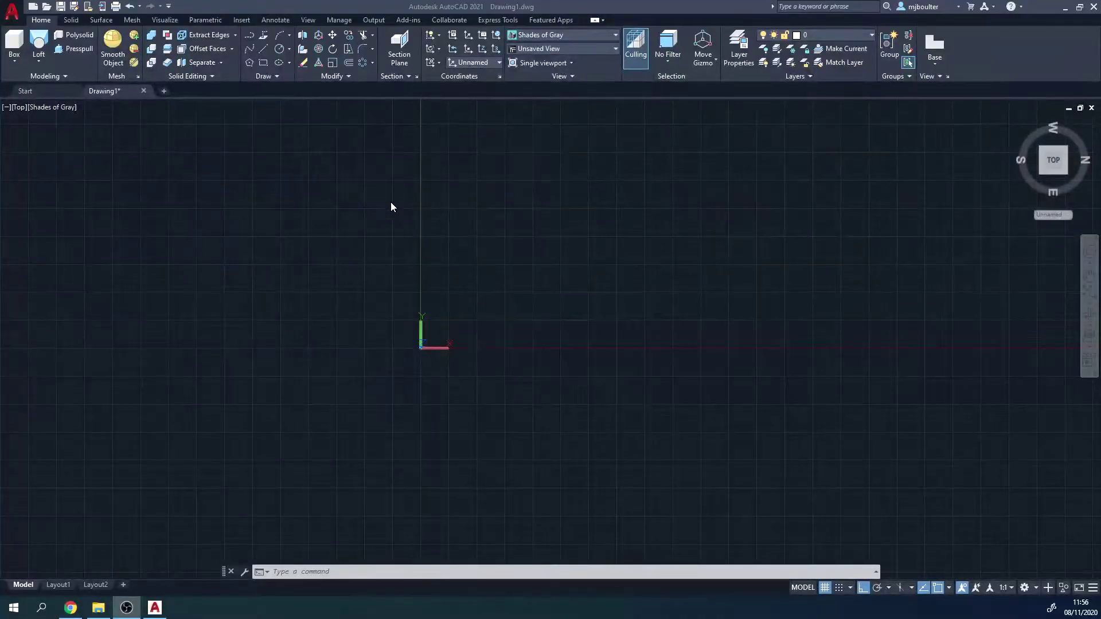
# Step: Draw a circle of radius 200
pyautogui.click(279, 52)
pyautogui.click(568, 302)
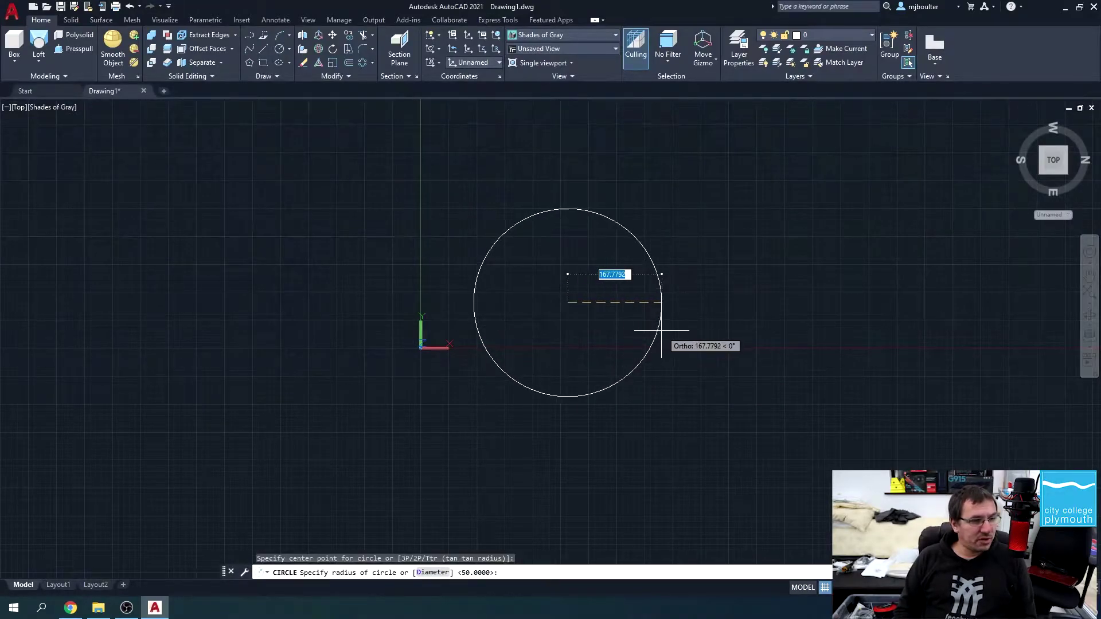
pyautogui.write('200')
pyautogui.press('Return')
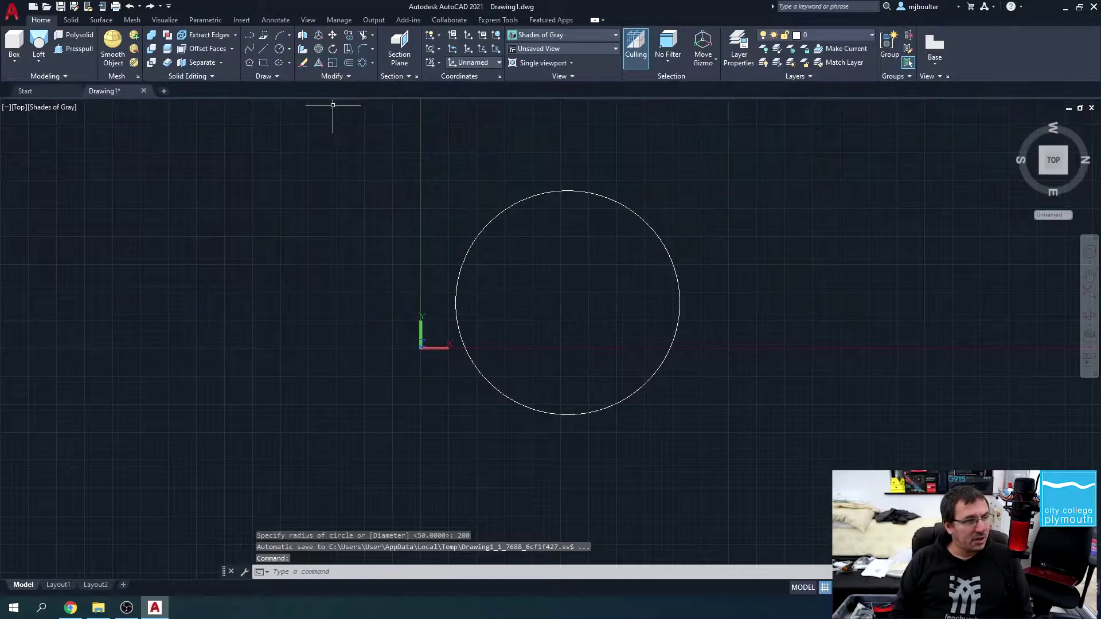
# Step: Offset the radius-200 circle 75 units inward
pyautogui.click(348, 64)
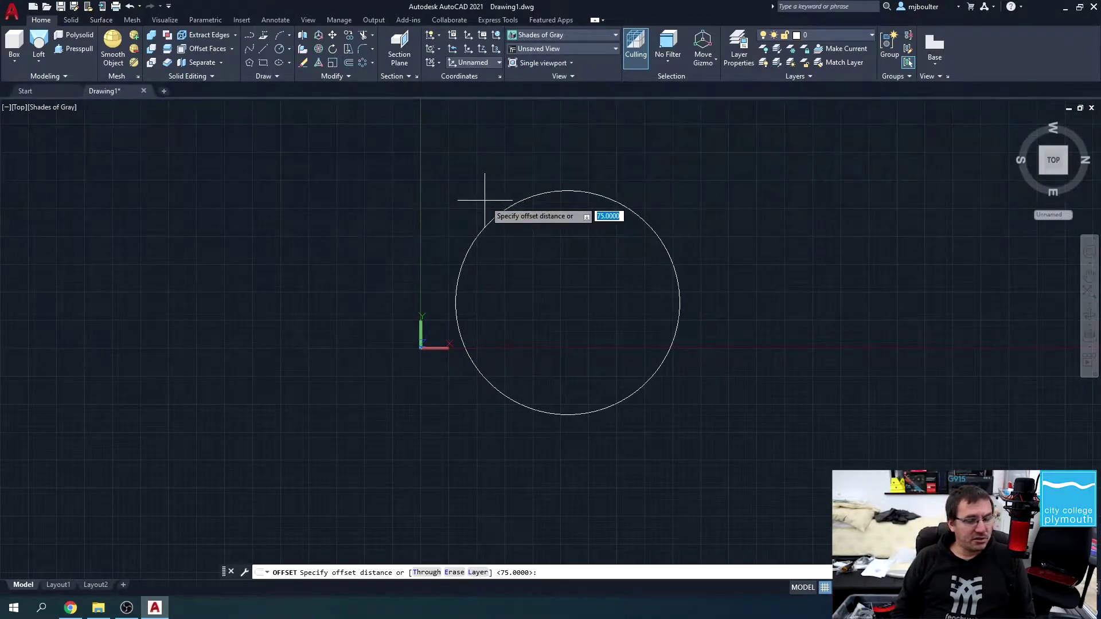
pyautogui.write('75')
pyautogui.press('Return')
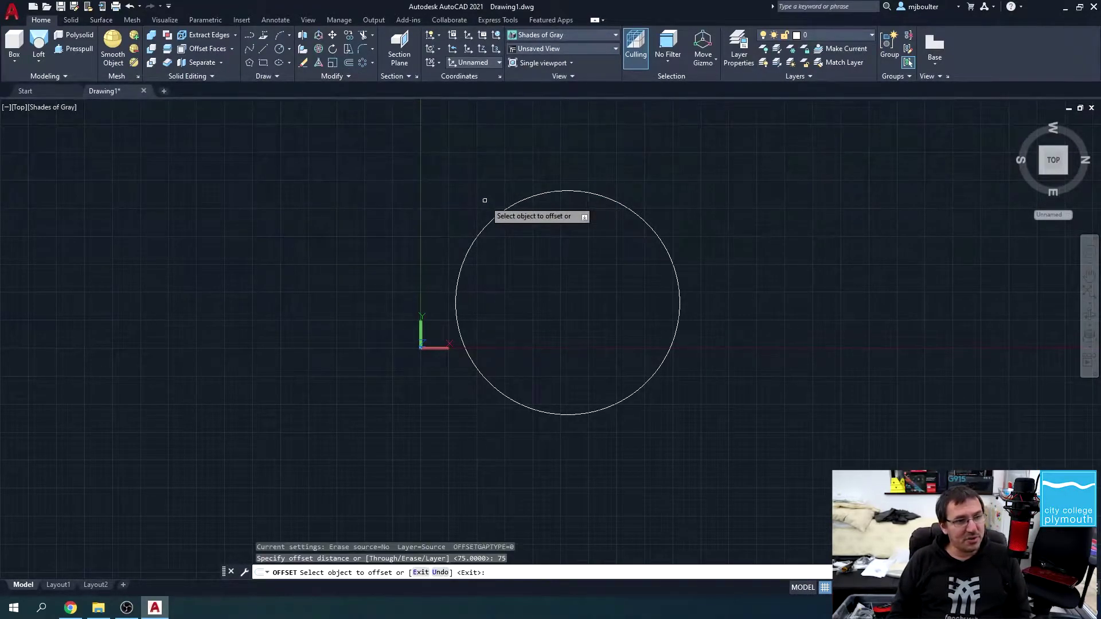
pyautogui.click(500, 213)
pyautogui.click(524, 245)
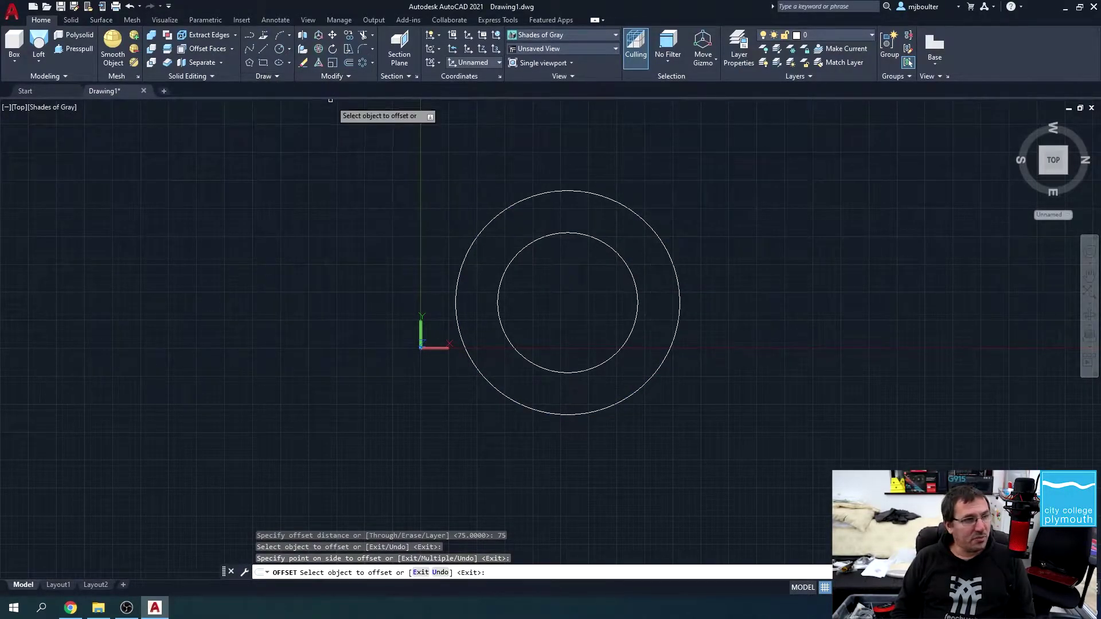
pyautogui.press('Escape')
# Step: Draw a concentric radius-50 circle at the same centre
pyautogui.click(280, 50)
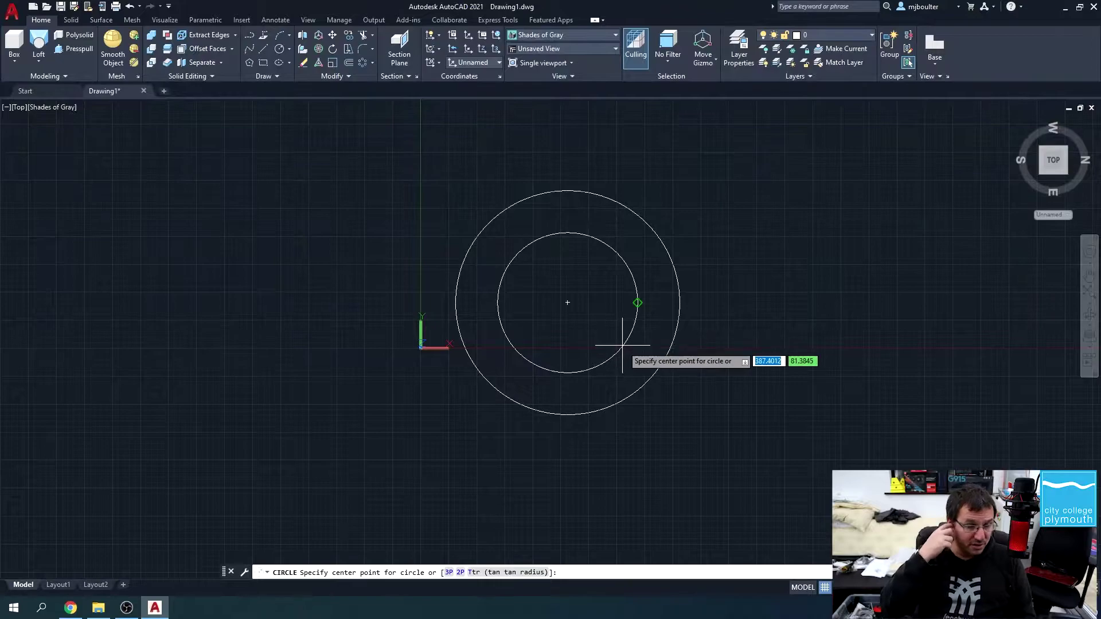
pyautogui.click(568, 303)
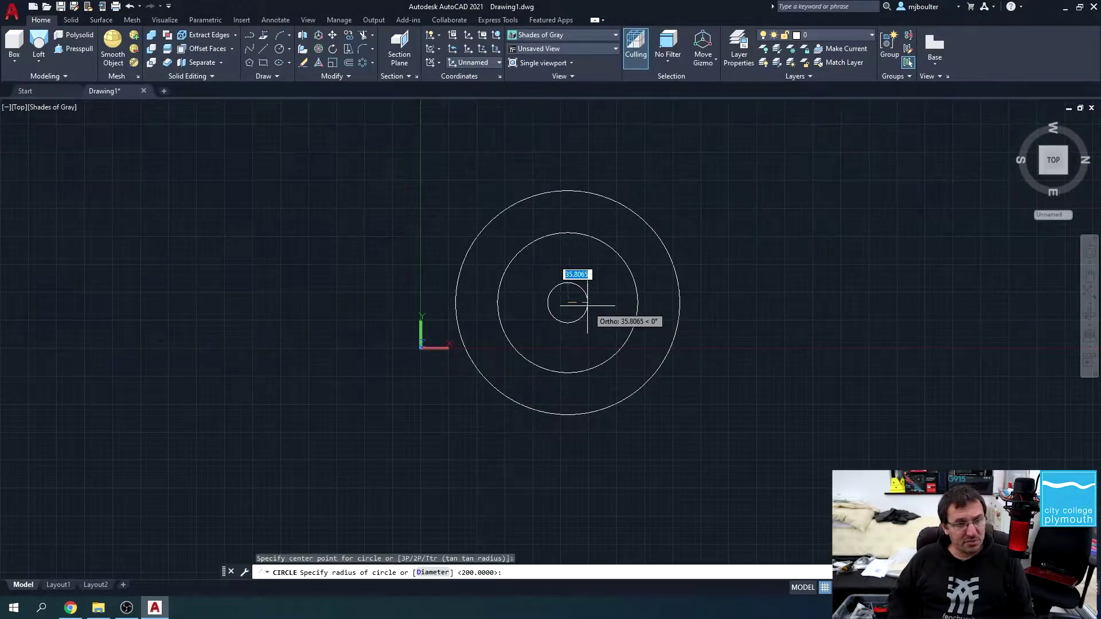
pyautogui.press('Return')
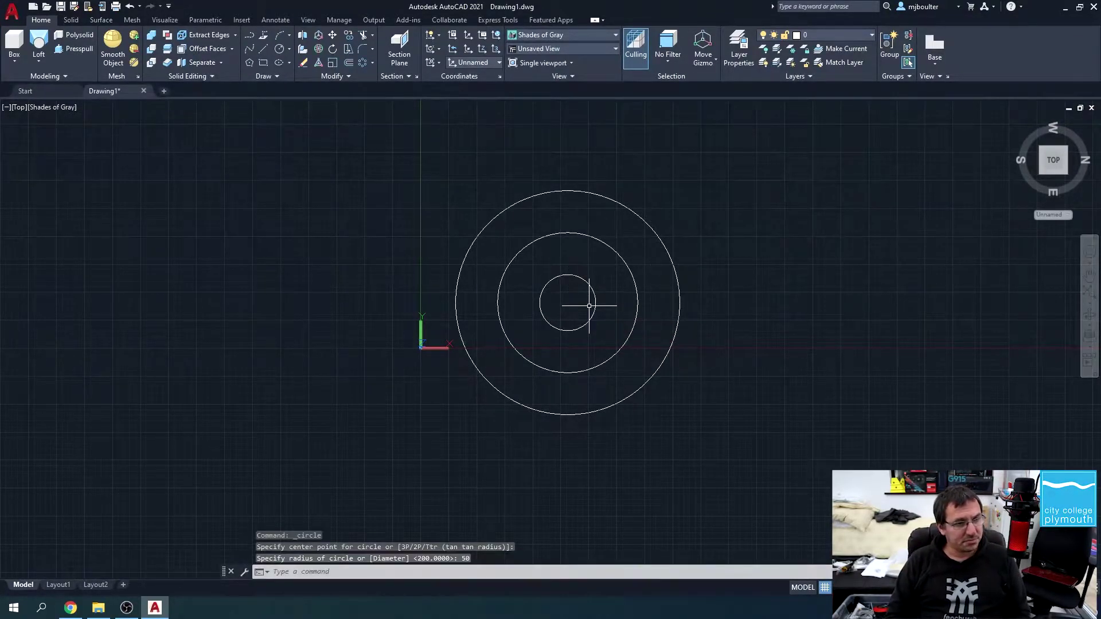
pyautogui.scroll(3, 576, 323)
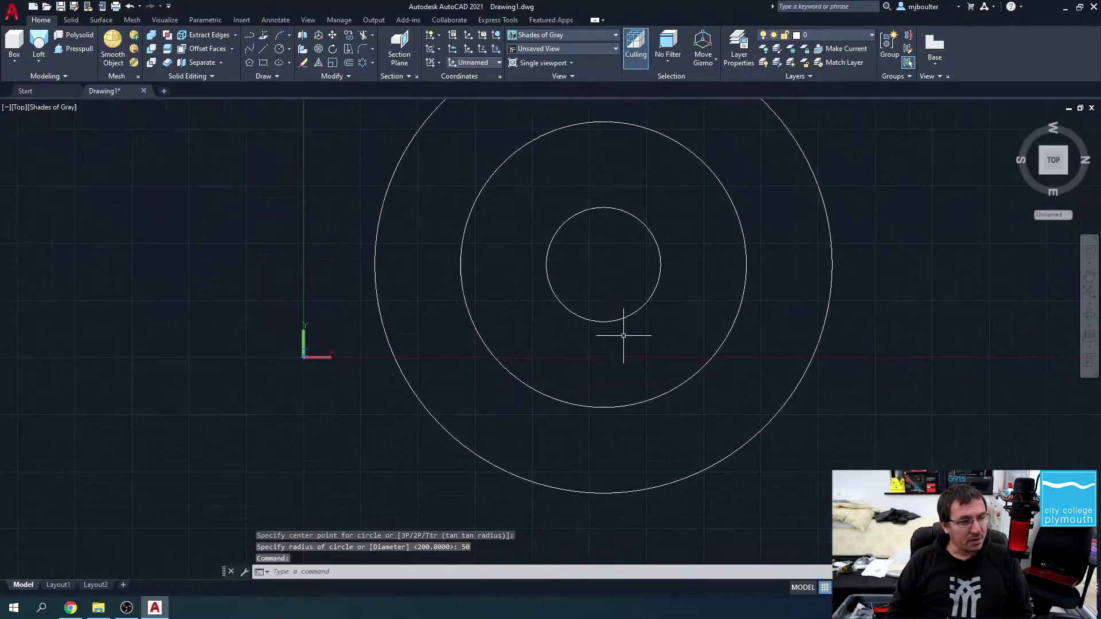
# Step: Draw lines from the small circle's bottom: 4 units down, then 3 units right
pyautogui.scroll(2, 619, 327)
pyautogui.click(263, 48)
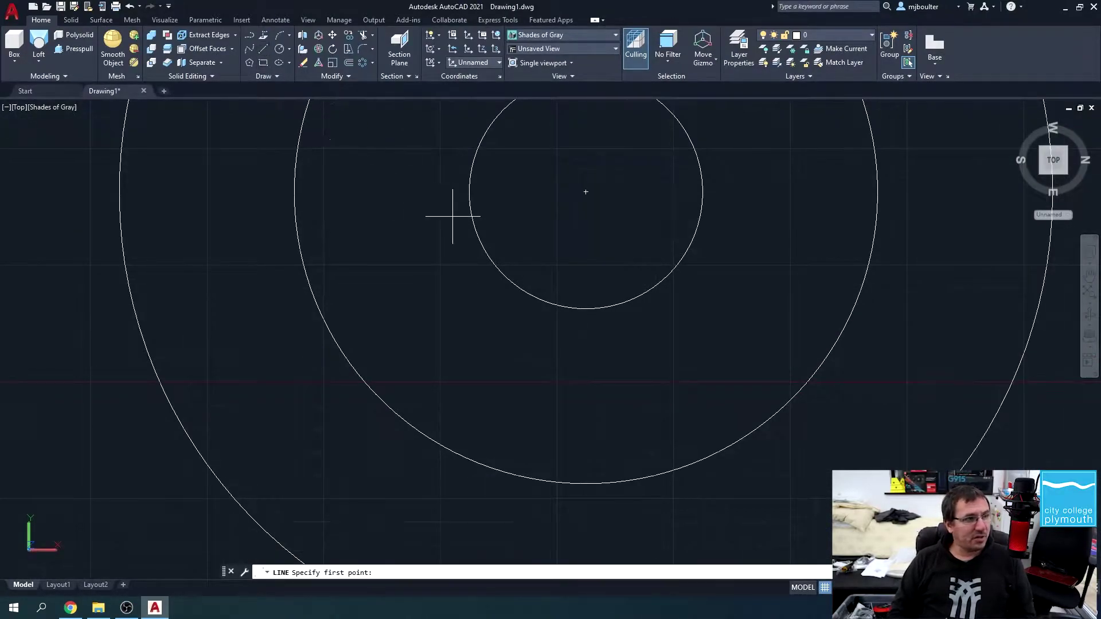
pyautogui.click(586, 309)
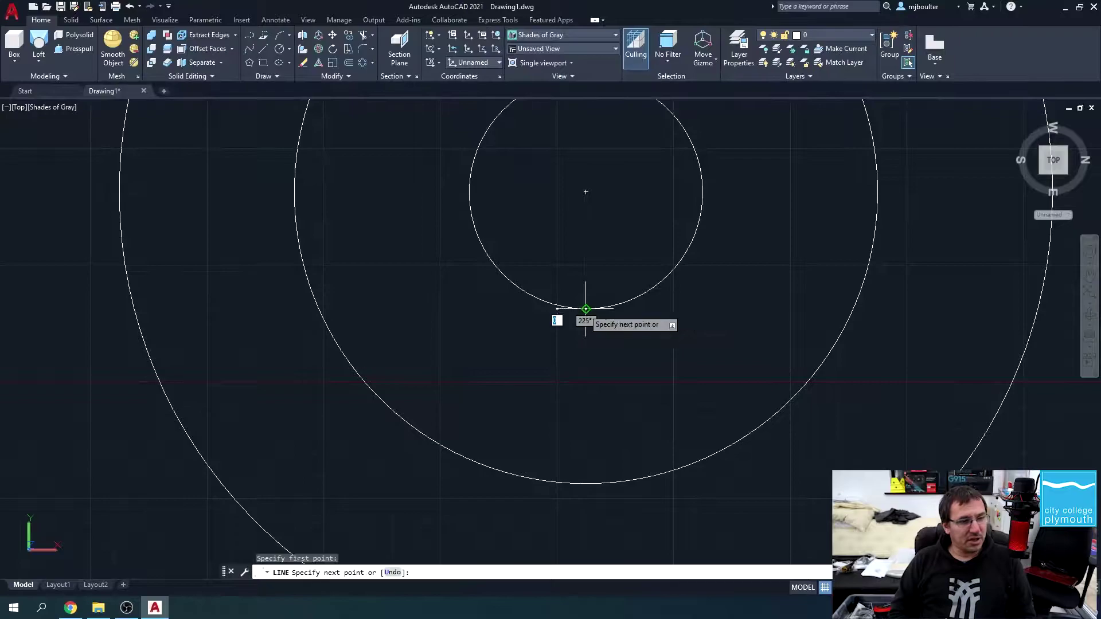
pyautogui.scroll(4, 590, 317)
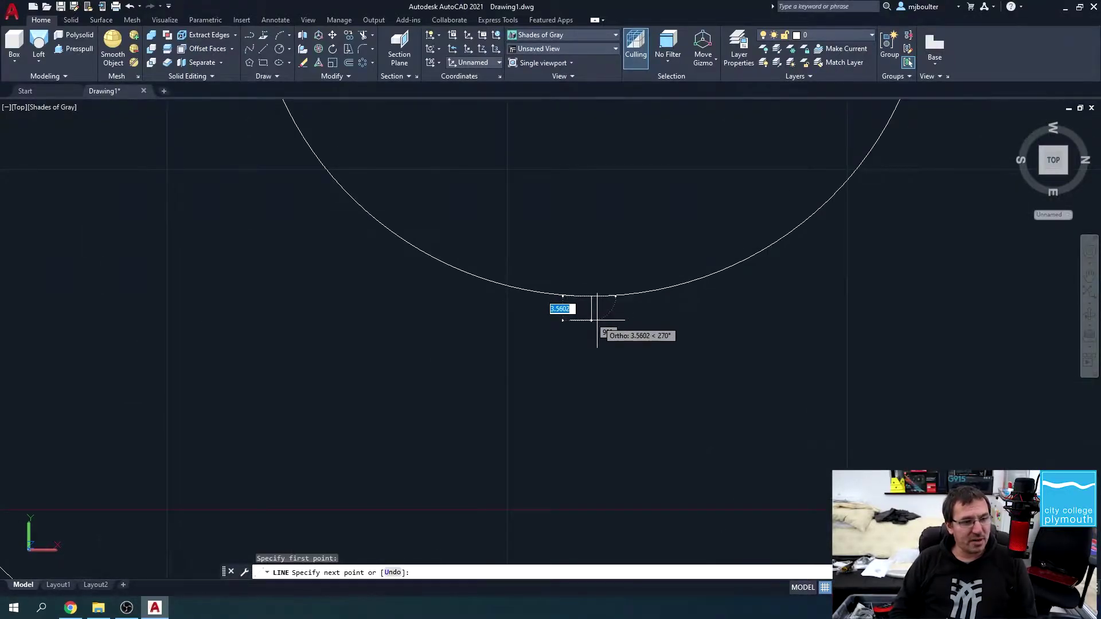
pyautogui.write('4')
pyautogui.press('Return')
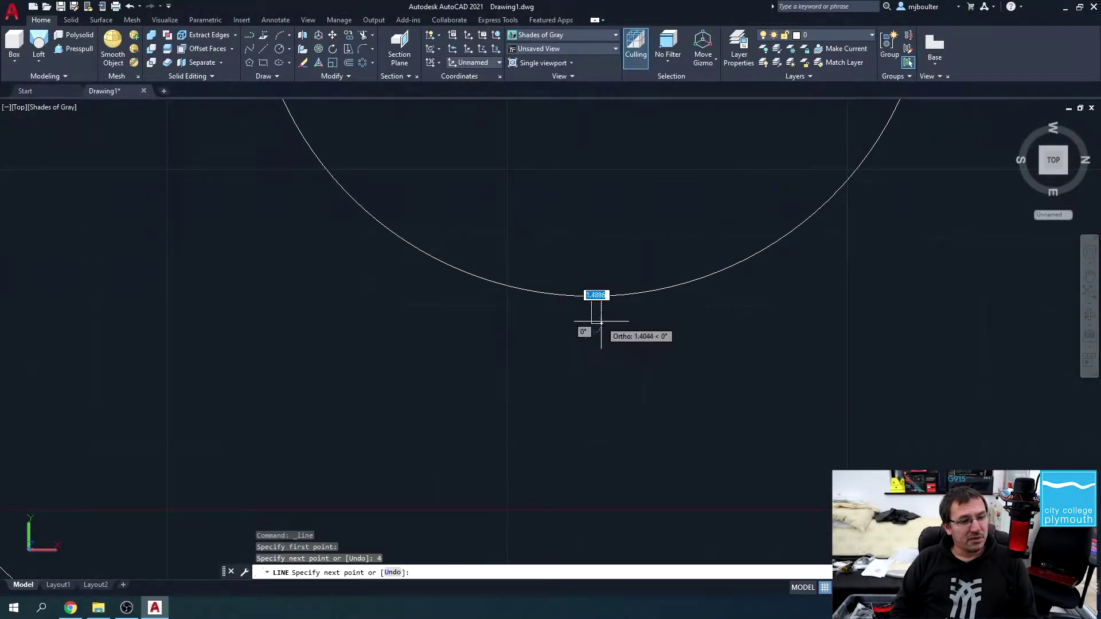
pyautogui.write('3')
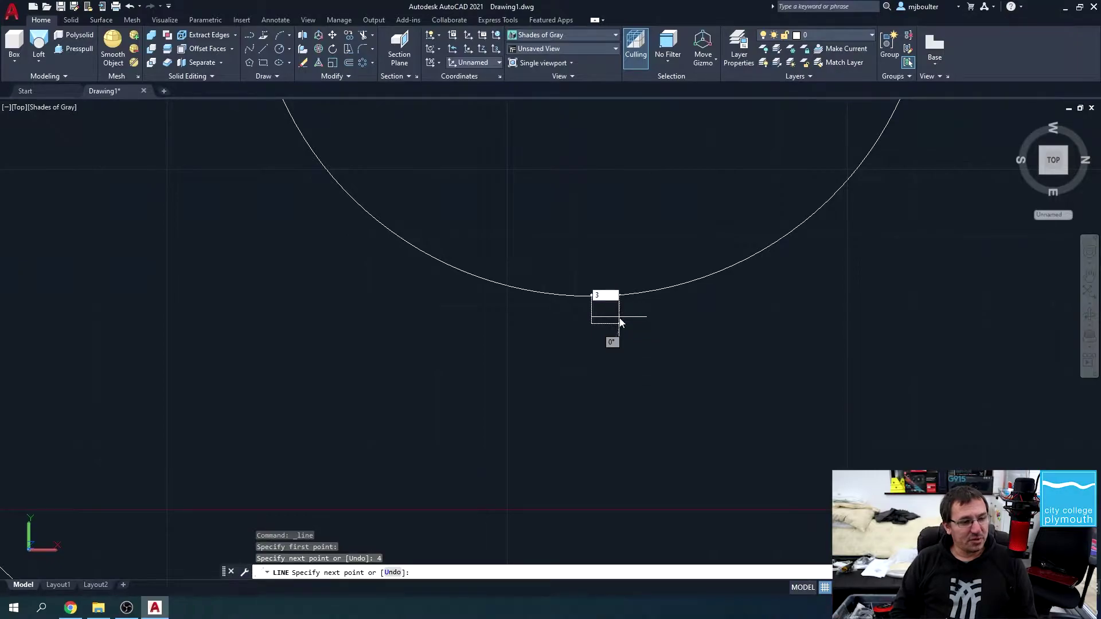
pyautogui.press('Return')
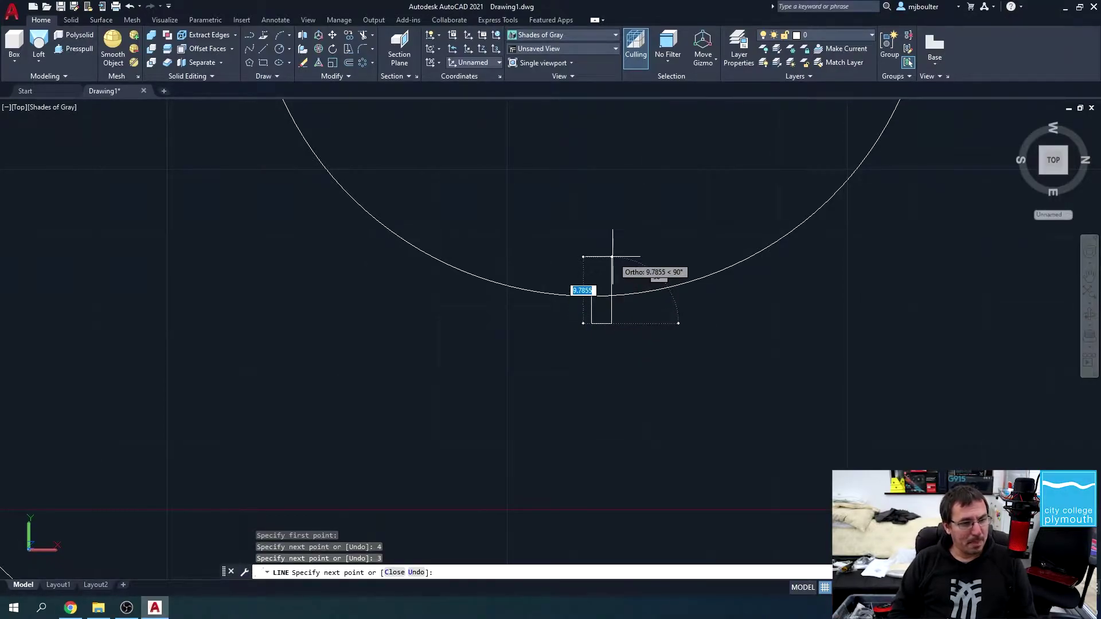
pyautogui.press('Escape')
# Step: Mirror the two lines about the short left line, keeping the originals
pyautogui.scroll(3, 590, 364)
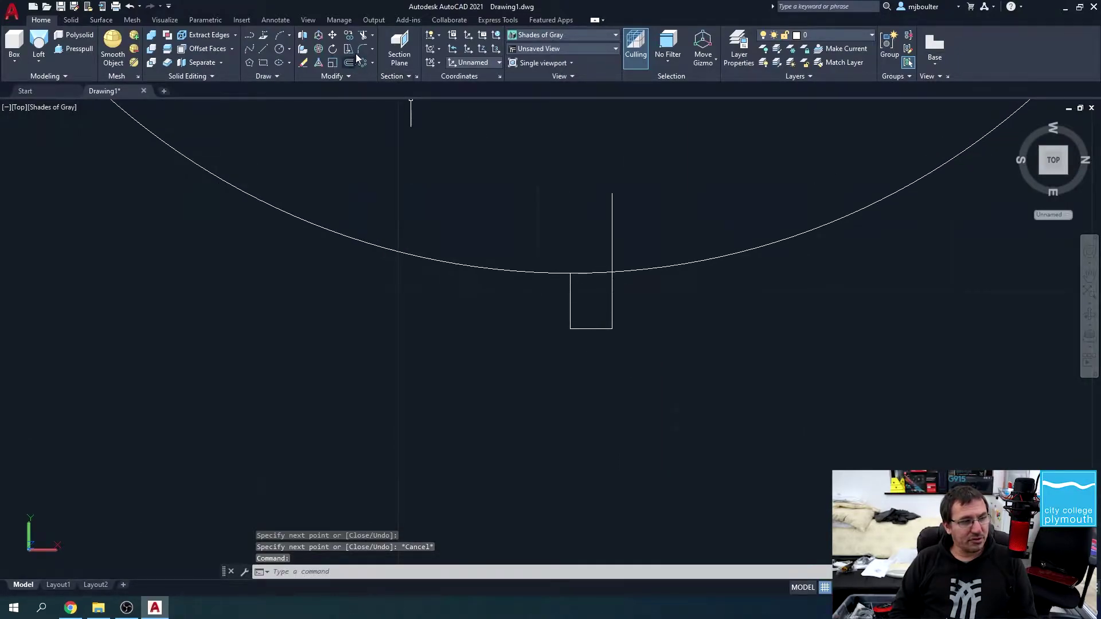
pyautogui.click(349, 77)
pyautogui.click(362, 90)
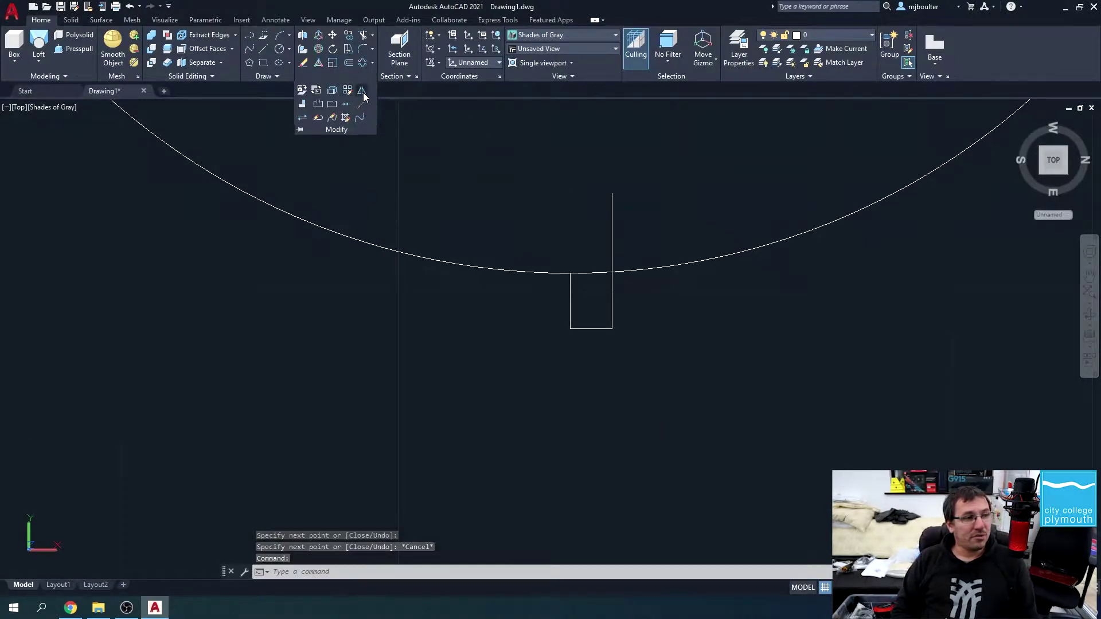
pyautogui.click(611, 317)
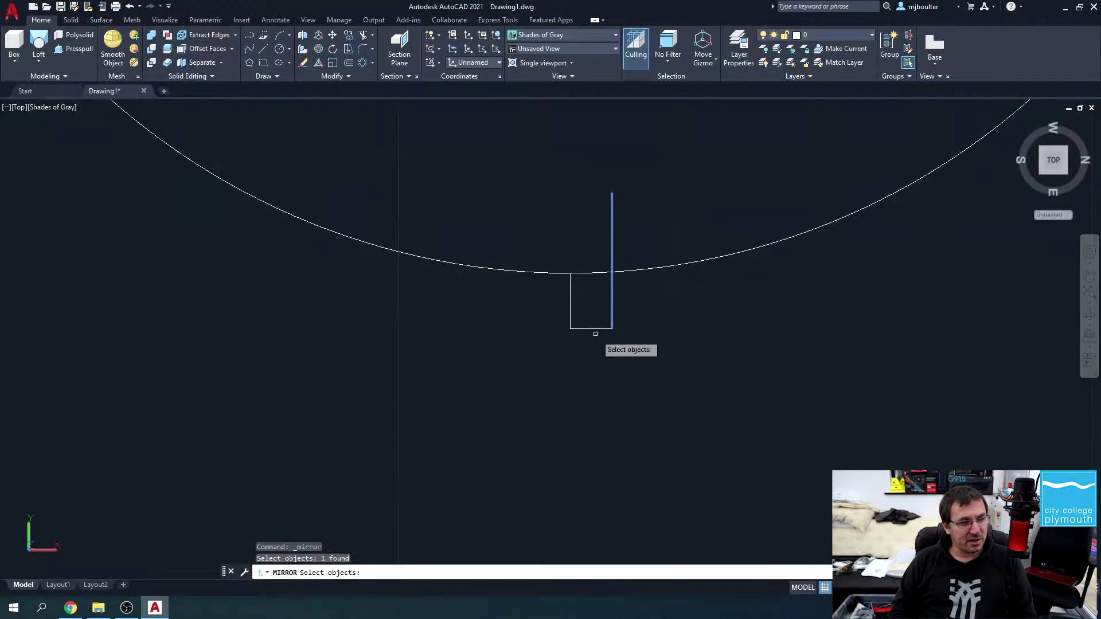
pyautogui.click(596, 327)
pyautogui.press('Return')
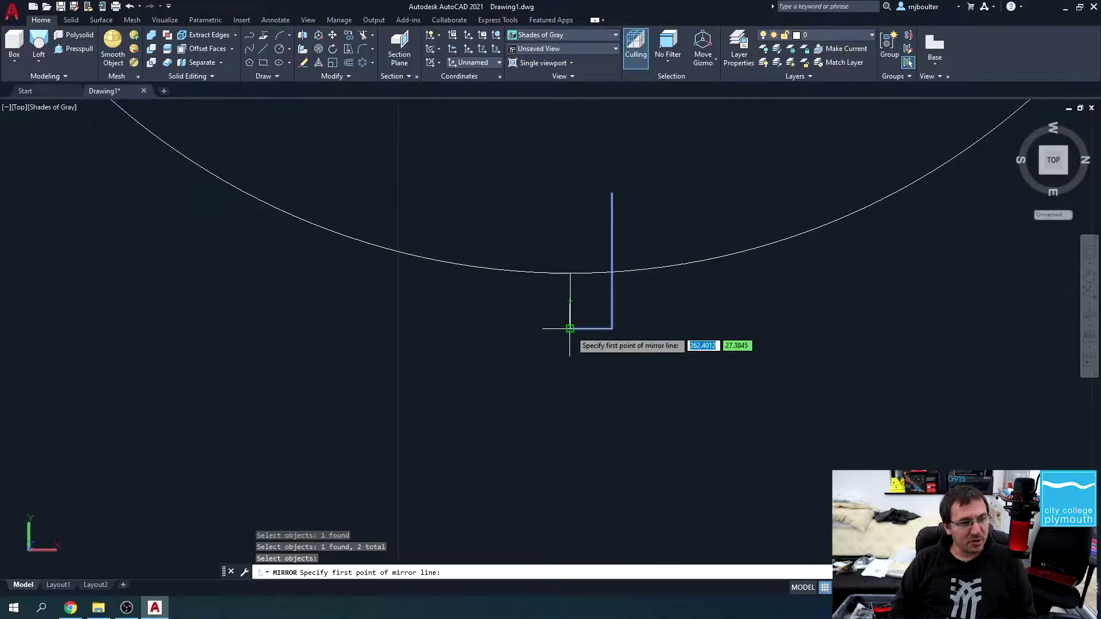
pyautogui.click(570, 301)
pyautogui.click(569, 273)
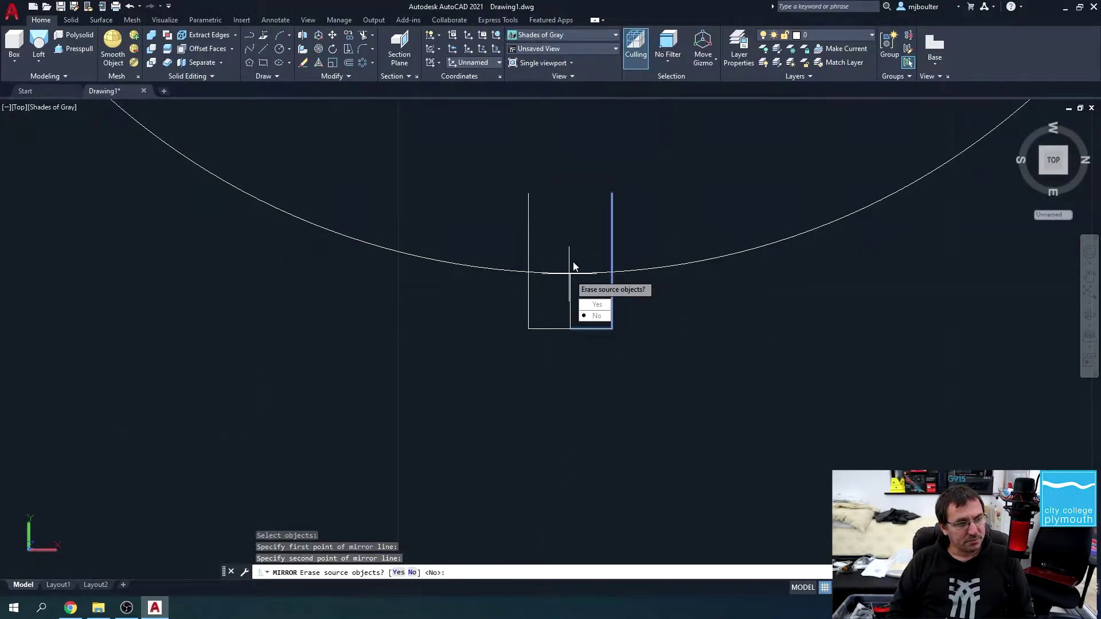
pyautogui.click(599, 317)
pyautogui.scroll(2, 562, 276)
pyautogui.scroll(-3, 561, 295)
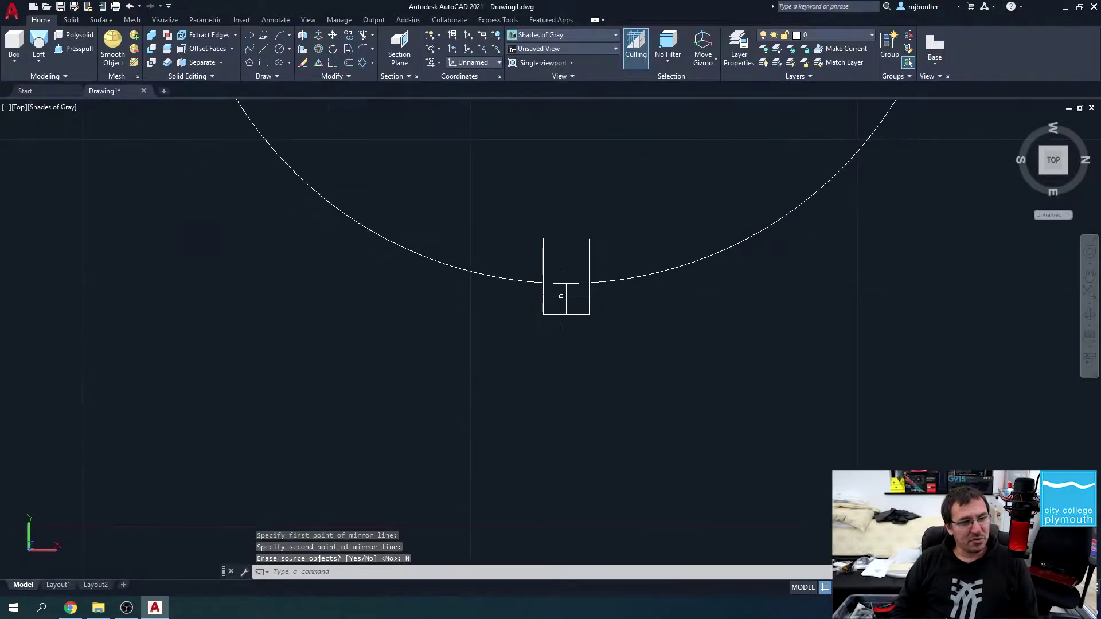
# Step: Trim the line ends above the arc, the middle line and the arc across the notch
pyautogui.click(364, 36)
pyautogui.click(589, 264)
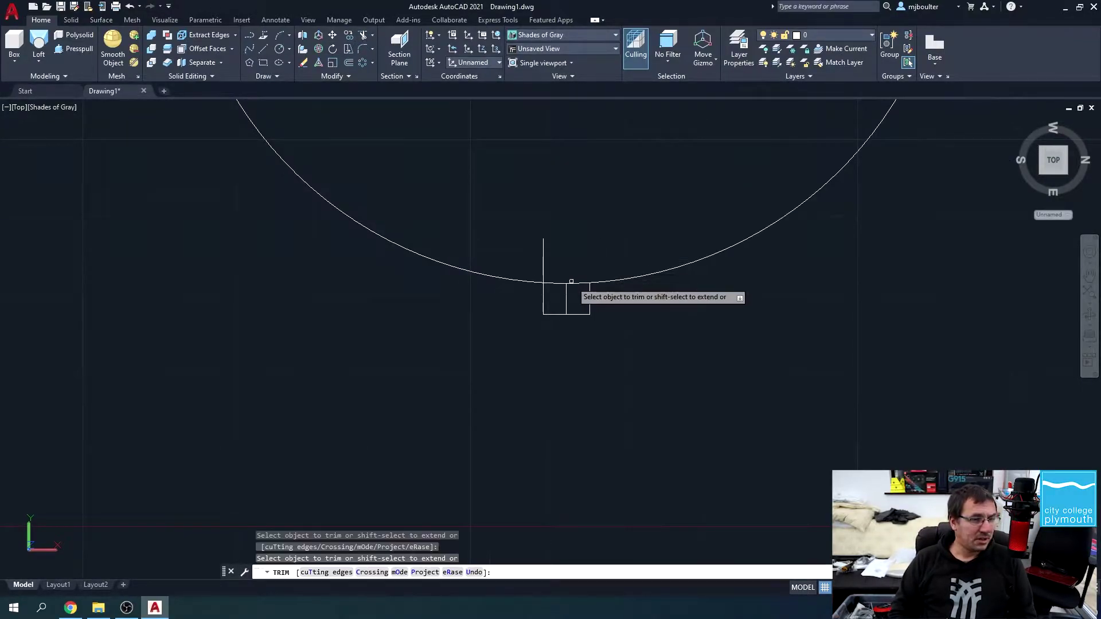
pyautogui.click(571, 282)
pyautogui.click(566, 294)
pyautogui.click(542, 270)
pyautogui.scroll(-5, 579, 267)
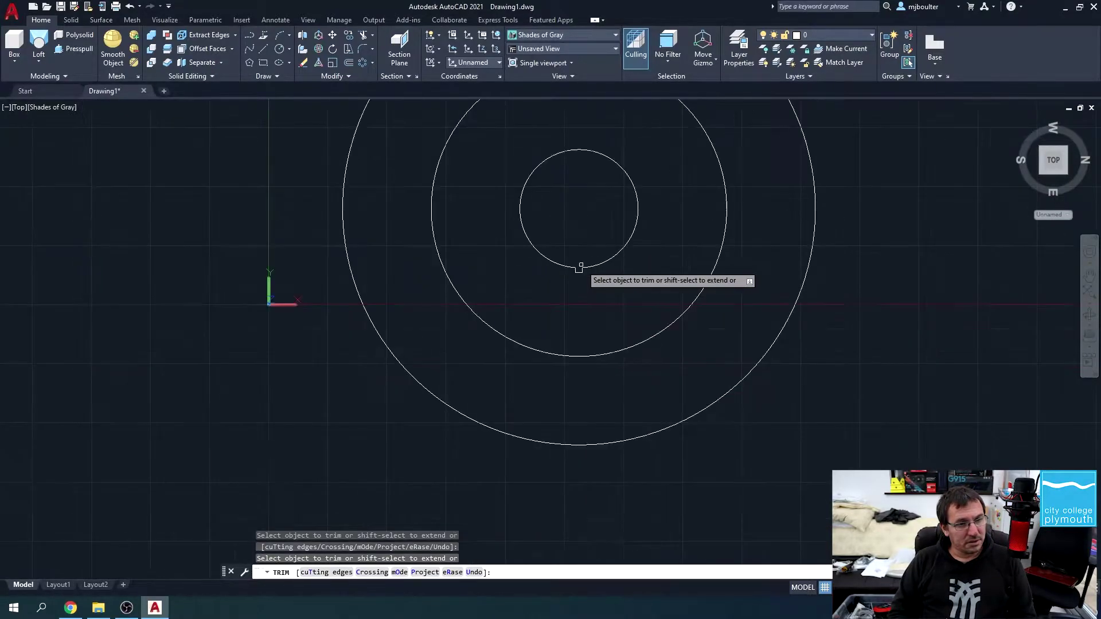
pyautogui.moveTo(577, 278); pyautogui.dragTo(563, 315, button='middle')
pyautogui.press('Escape')
pyautogui.press('Escape')
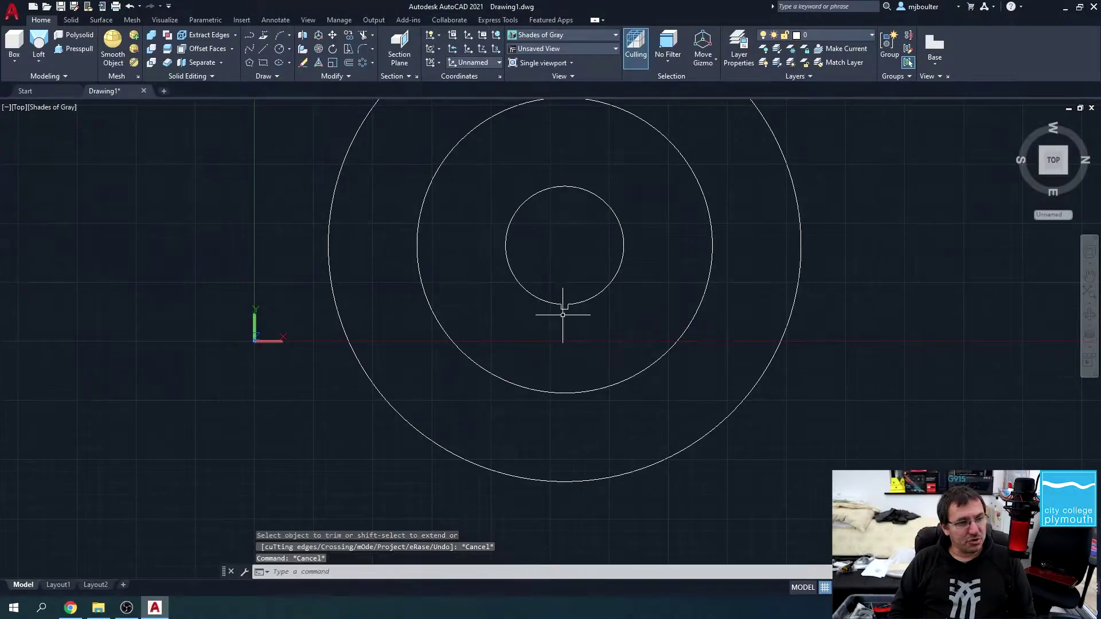
# Step: Join the small circle and notch pieces into one polyline
pyautogui.press('Return')
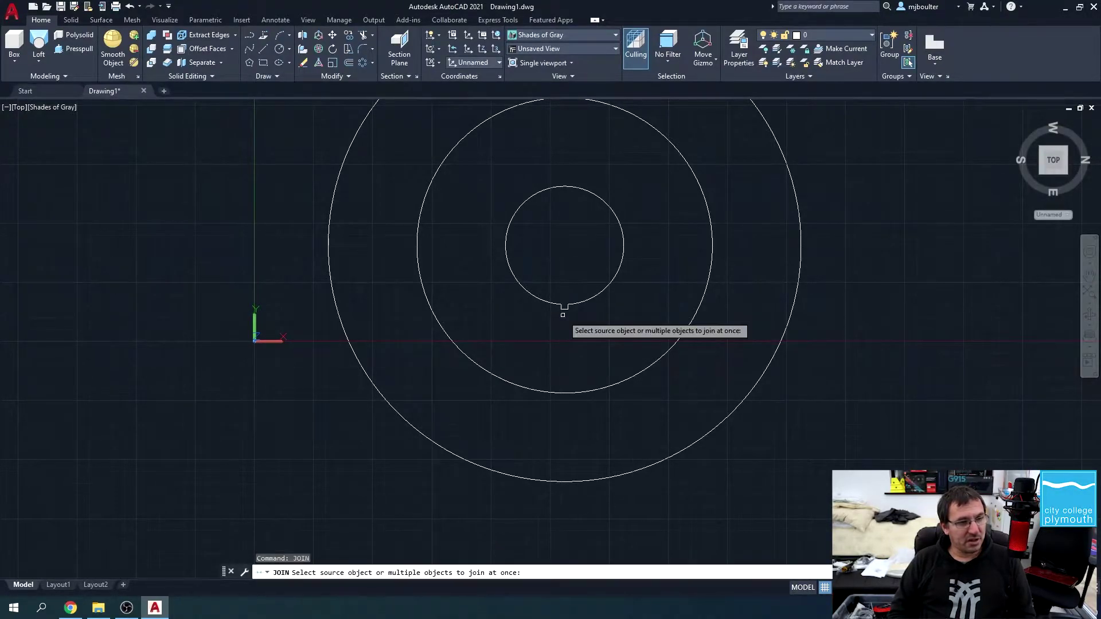
pyautogui.click(497, 155)
pyautogui.click(631, 329)
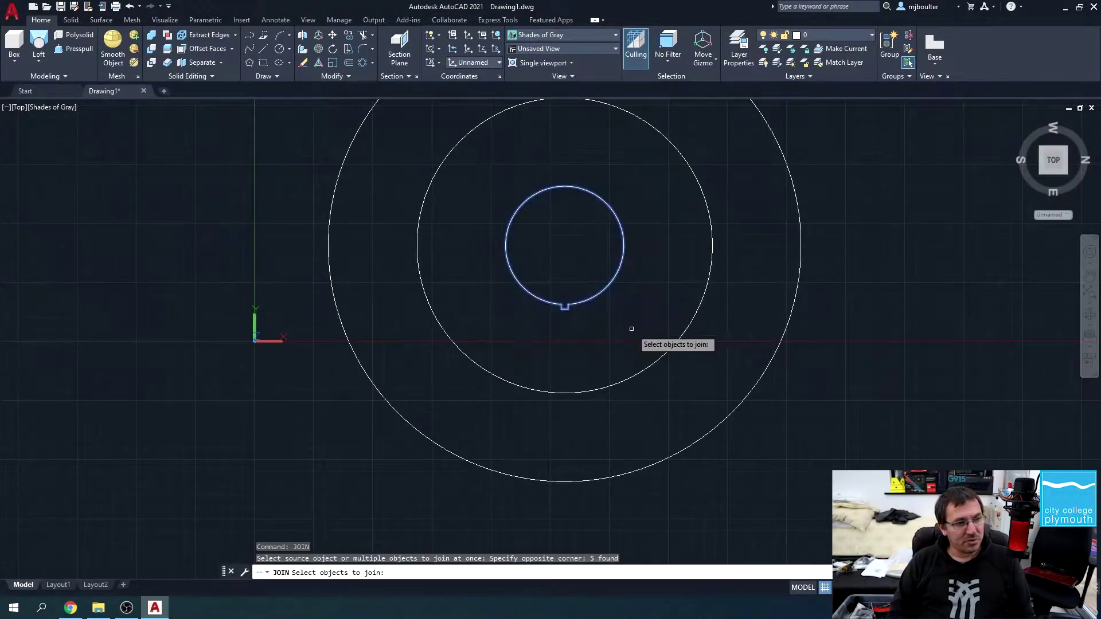
pyautogui.press('Return')
pyautogui.scroll(-3, 631, 330)
pyautogui.moveTo(616, 328)
pyautogui.mouseDown(button='middle')
pyautogui.moveTo(447, 344)
pyautogui.moveTo(454, 338)
pyautogui.mouseUp(button='middle')
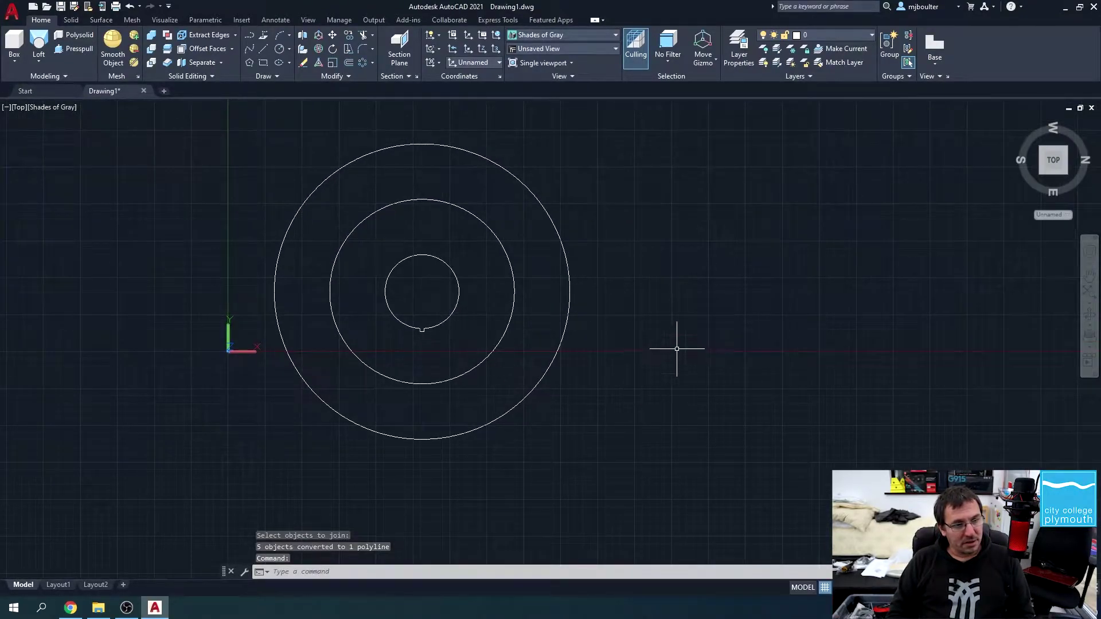
# Step: Start a line beside the circles with a 75-unit bottom edge
pyautogui.moveTo(676, 348); pyautogui.dragTo(633, 346, button='middle')
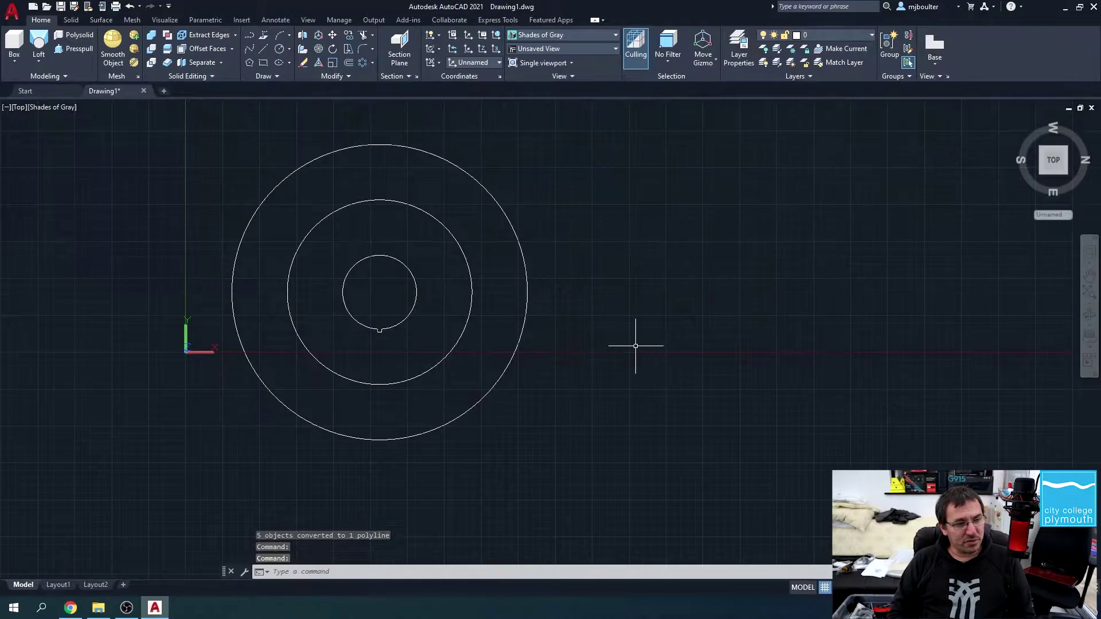
pyautogui.moveTo(787, 263); pyautogui.dragTo(720, 257, button='middle')
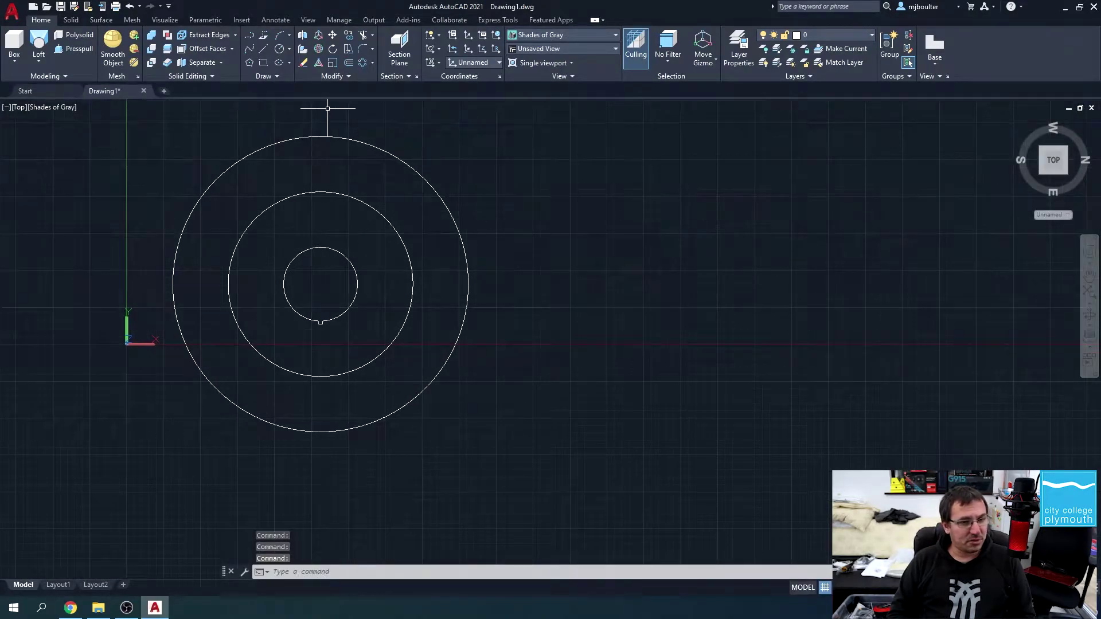
pyautogui.click(263, 47)
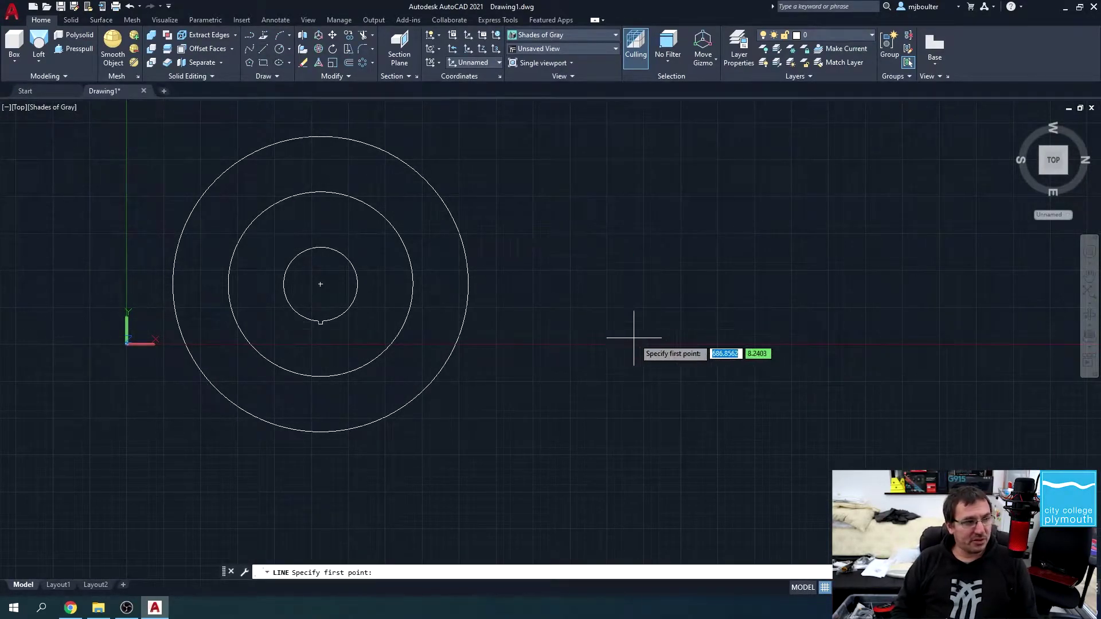
pyautogui.click(596, 301)
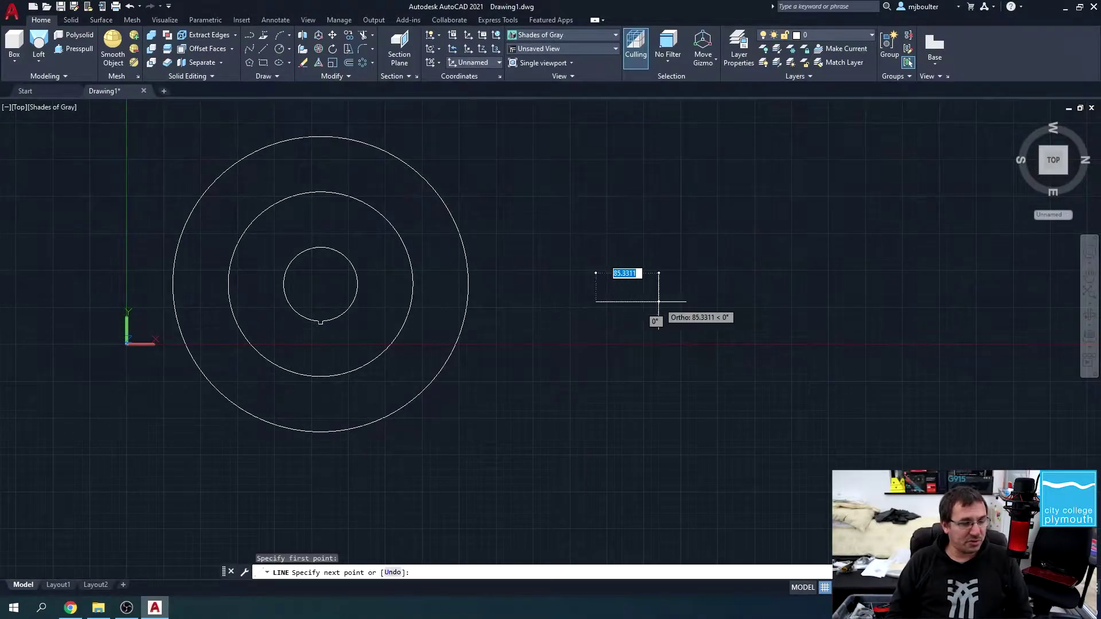
pyautogui.press('BackSpace')
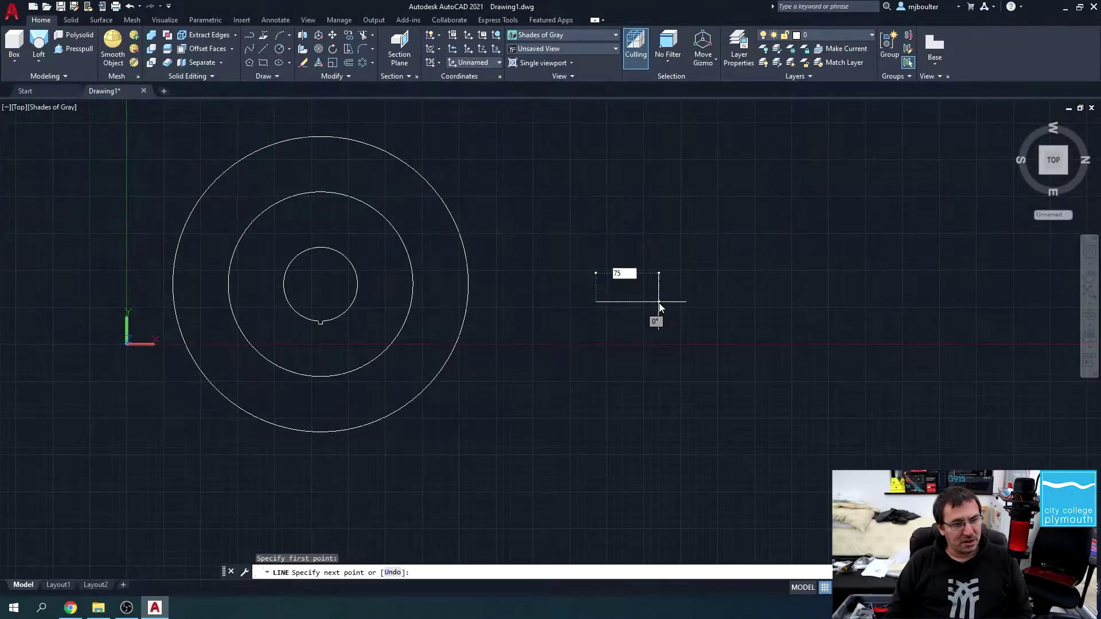
pyautogui.write('75')
pyautogui.press('Return')
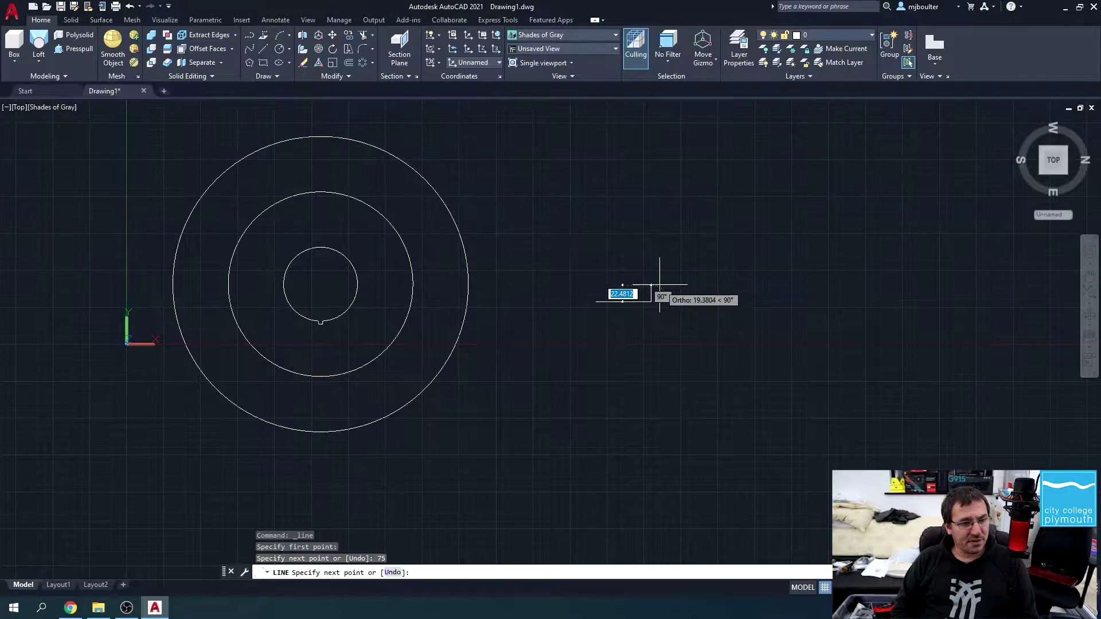
# Step: Add the 60-unit right side and close the rectangle back to the start corner
pyautogui.scroll(5, 656, 260)
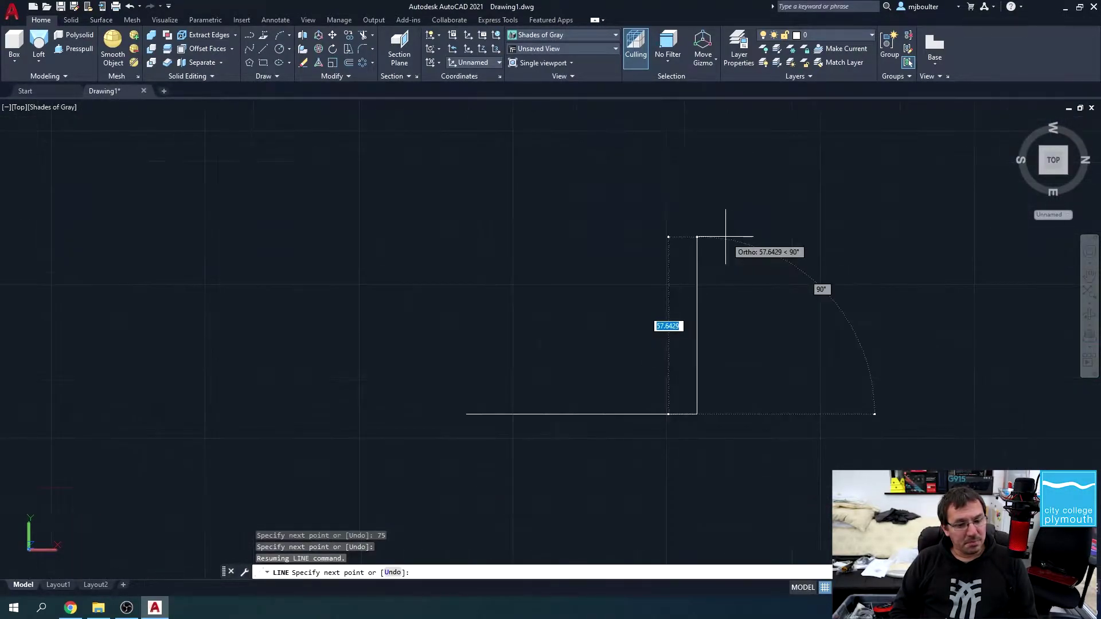
pyautogui.press('BackSpace')
pyautogui.write('60')
pyautogui.press('Return')
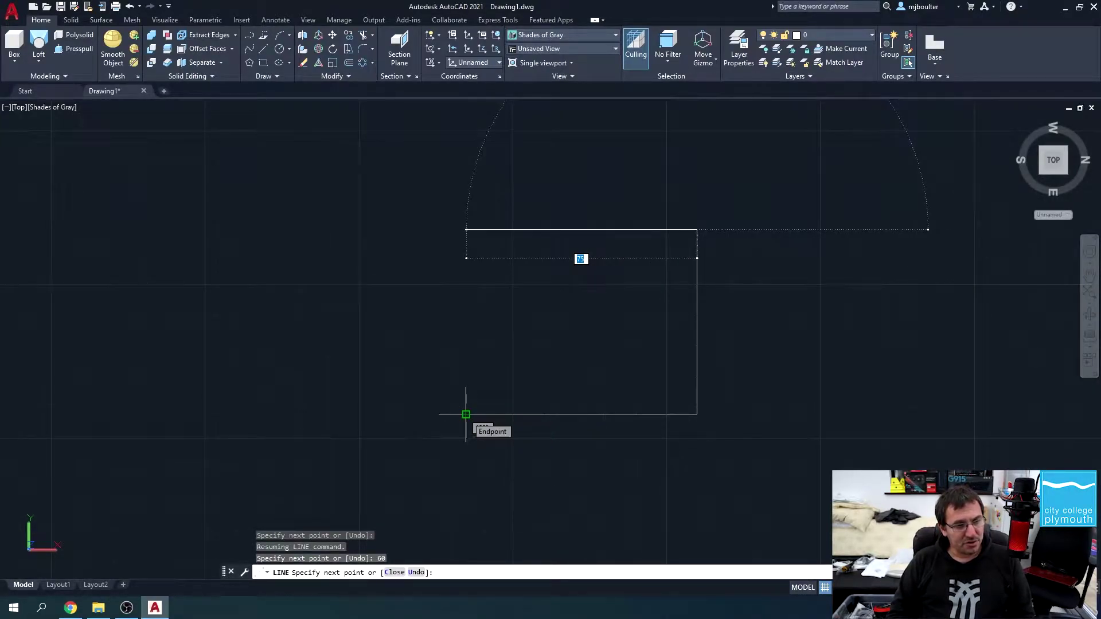
pyautogui.click(466, 229)
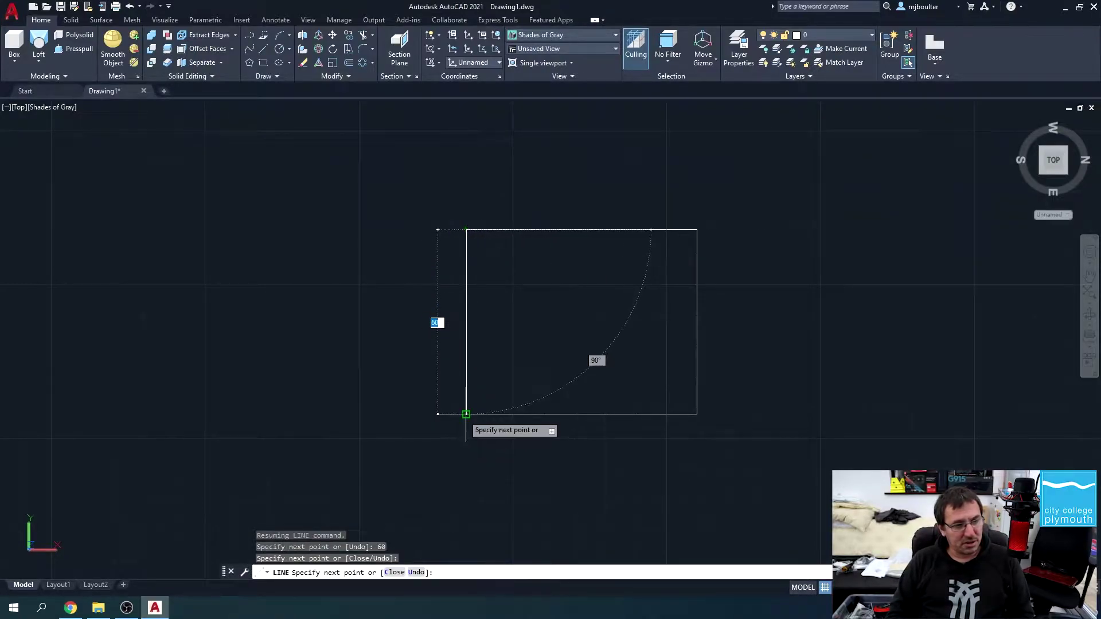
pyautogui.click(466, 414)
pyautogui.press('Escape')
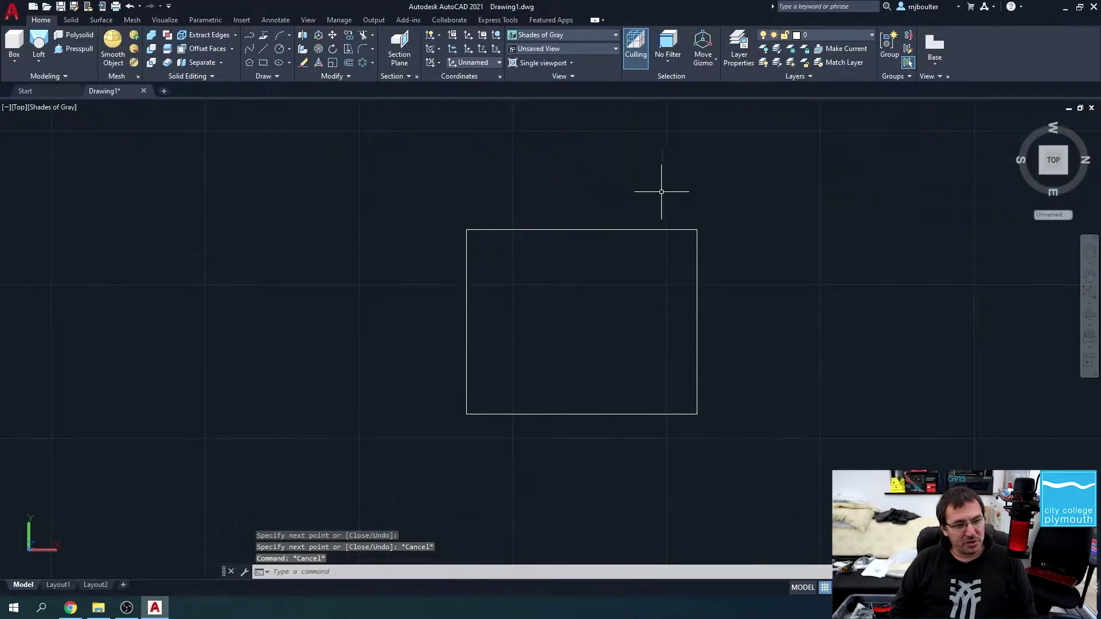
# Step: Rotate the rectangle's top edge about its top-right corner, with Ortho off
pyautogui.click(332, 49)
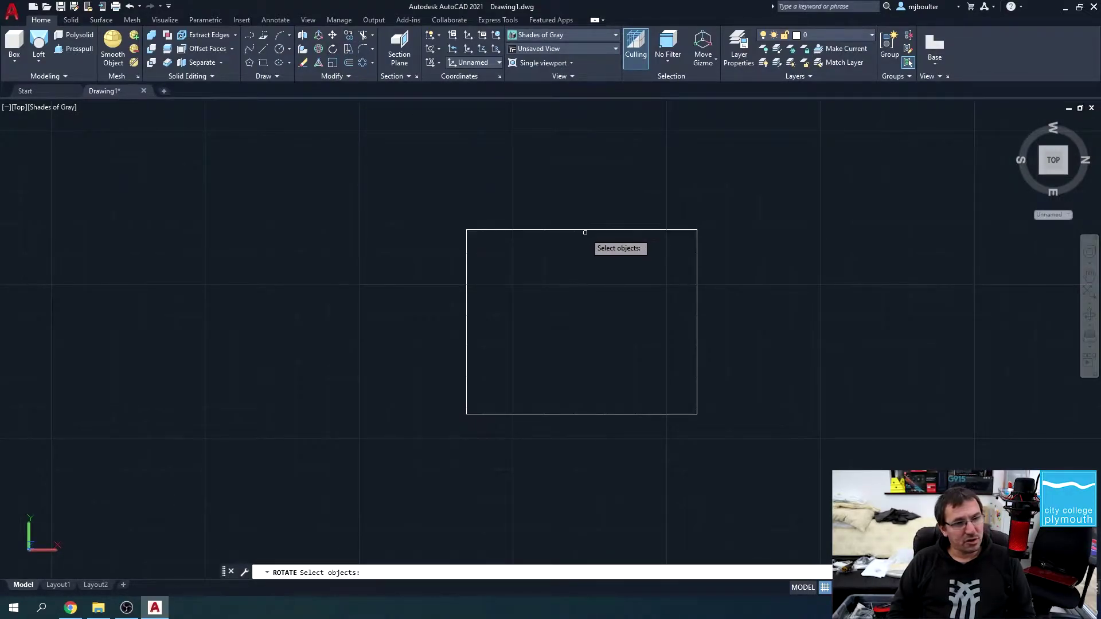
pyautogui.click(585, 230)
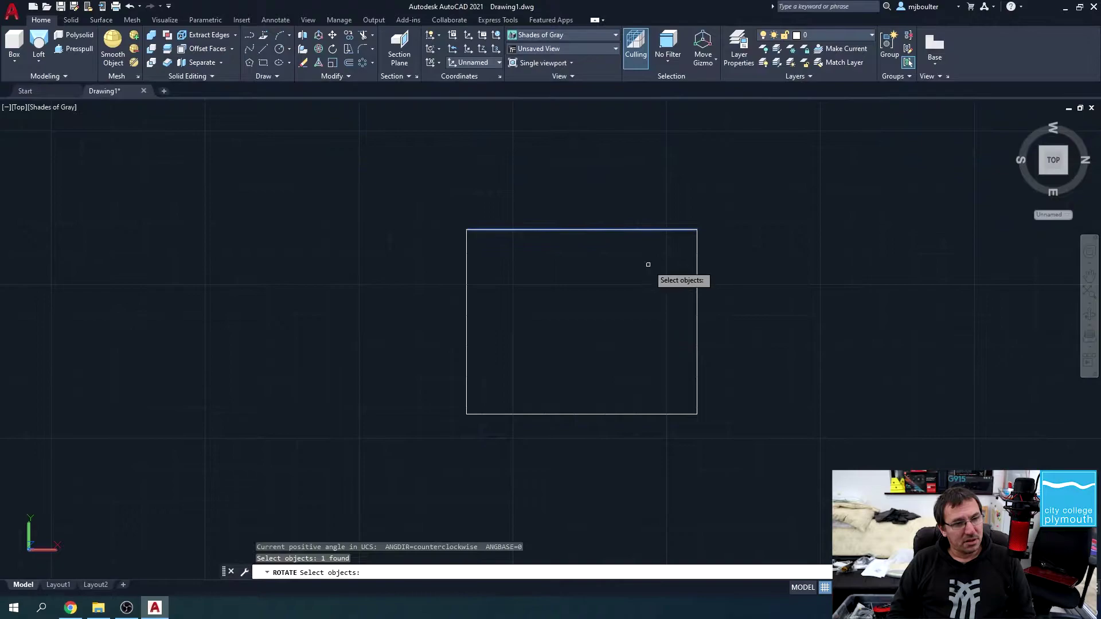
pyautogui.press('Return')
pyautogui.click(697, 229)
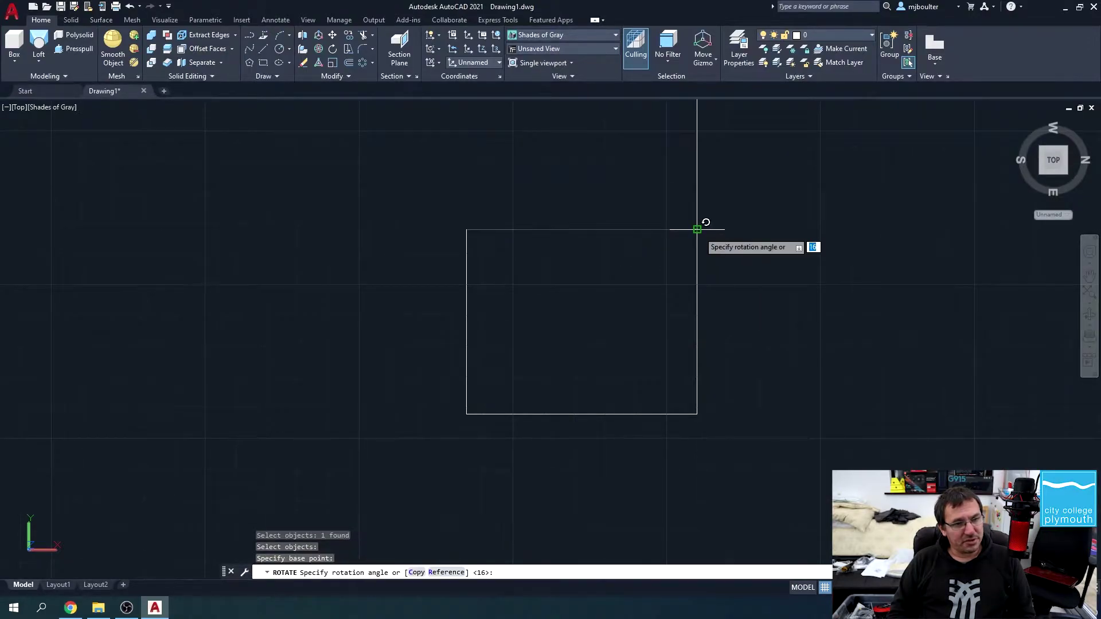
pyautogui.press('F8')
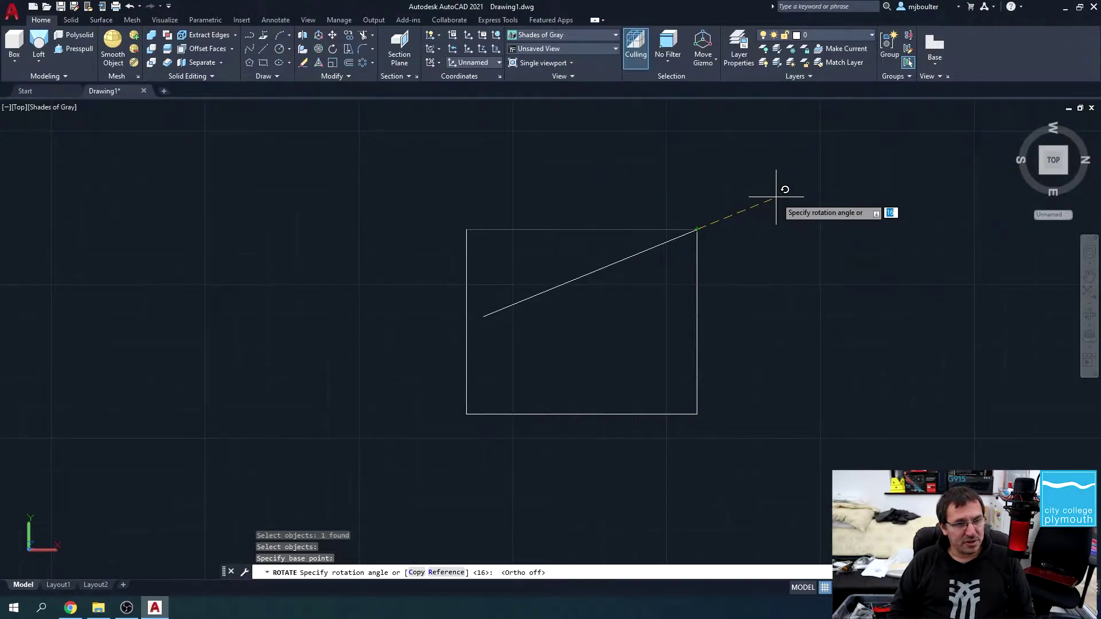
# Step: Tilt the top edge 15 degrees and extend it to the left side
pyautogui.press('Return')
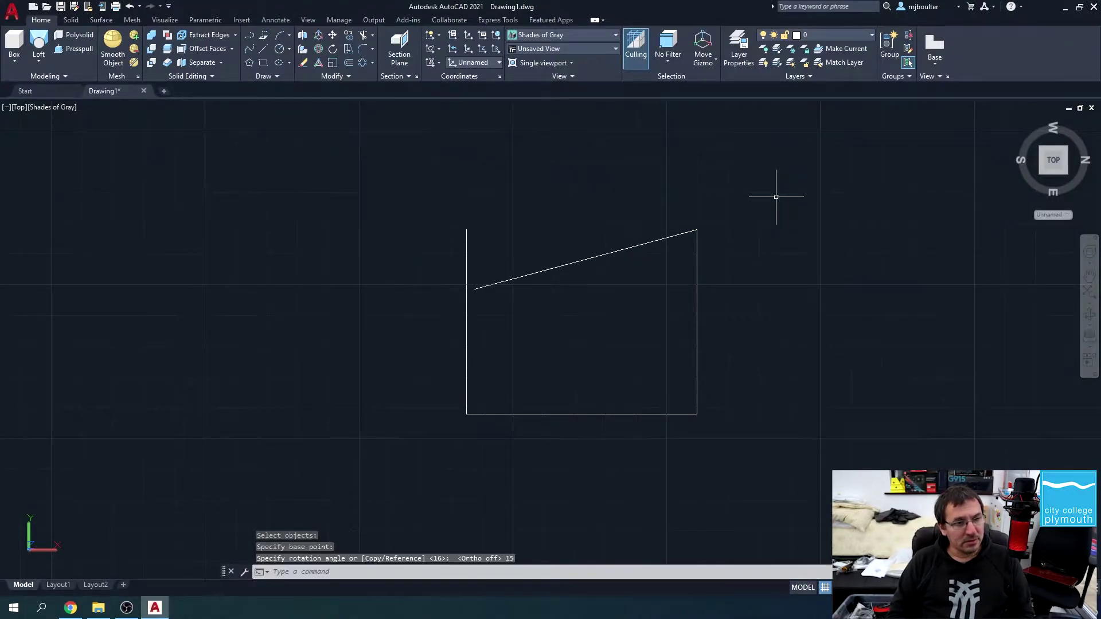
pyautogui.scroll(1, 530, 304)
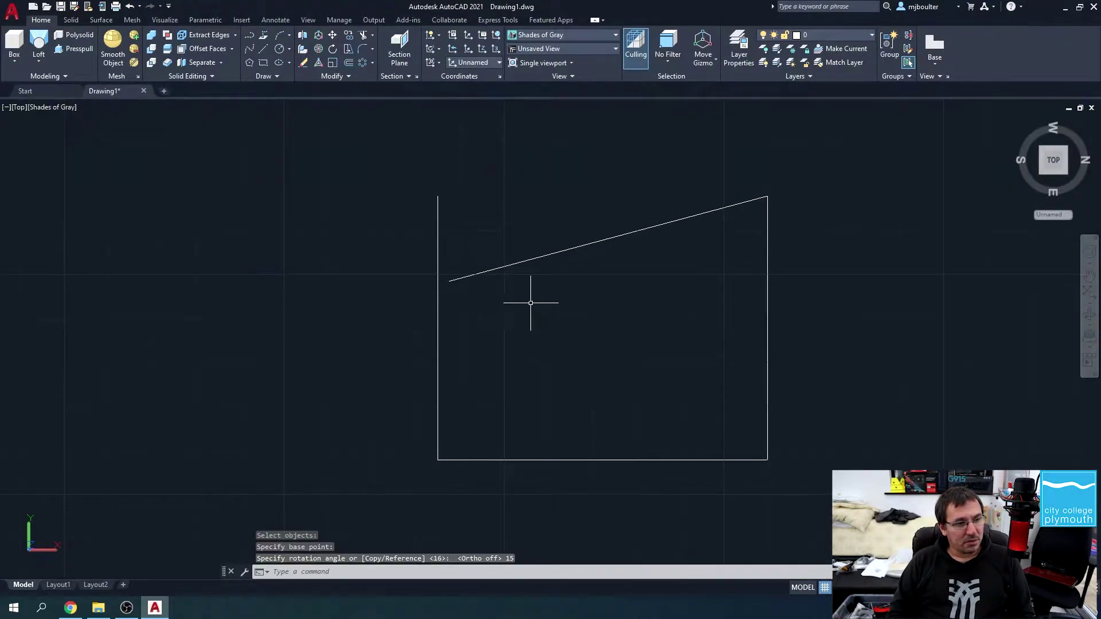
pyautogui.click(373, 35)
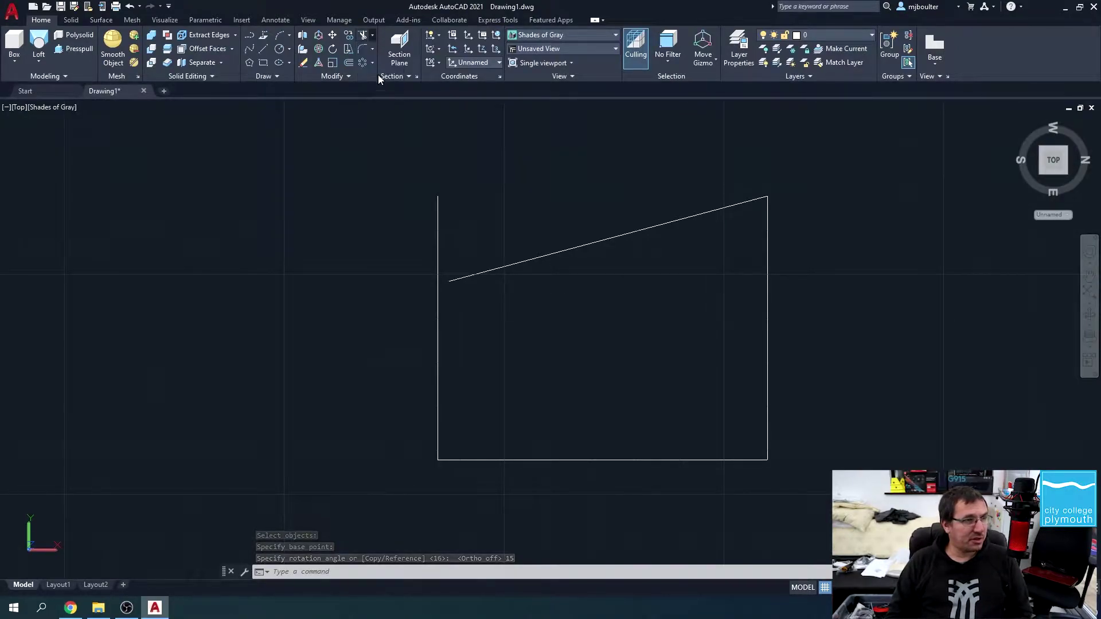
pyautogui.click(381, 78)
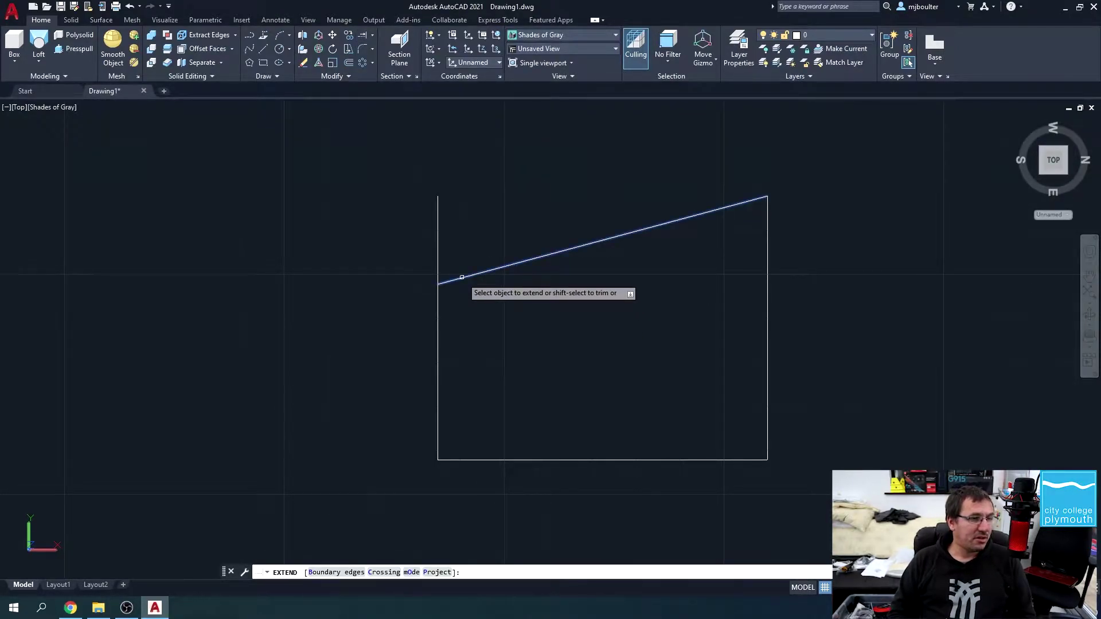
pyautogui.click(464, 277)
pyautogui.press('Escape')
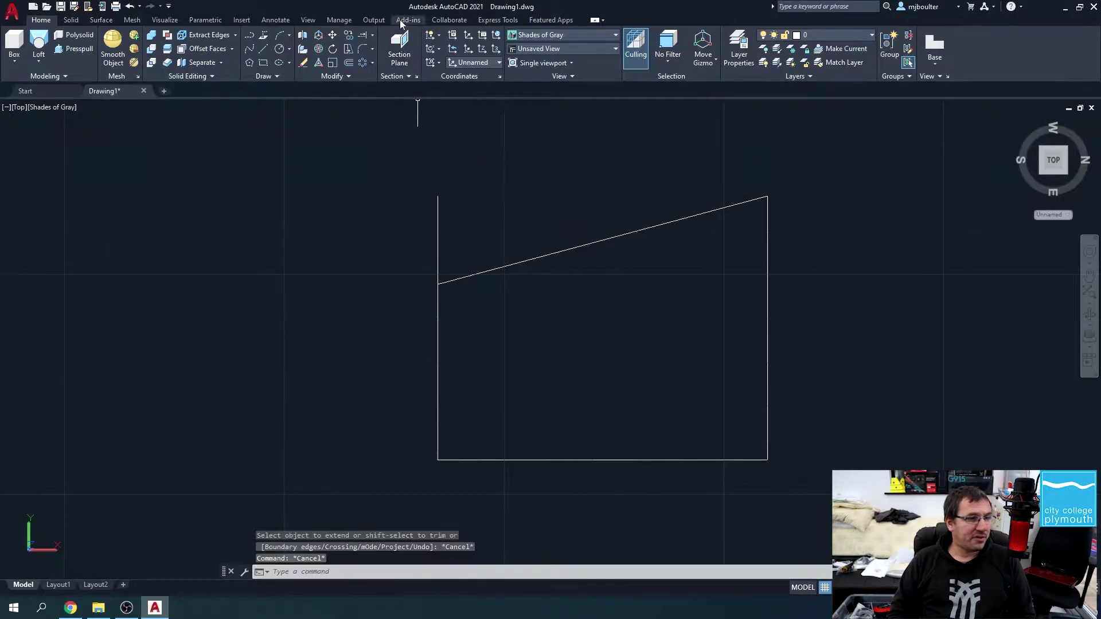
# Step: Trim the left side's leftover part above the sloped edge
pyautogui.click(373, 35)
pyautogui.click(379, 55)
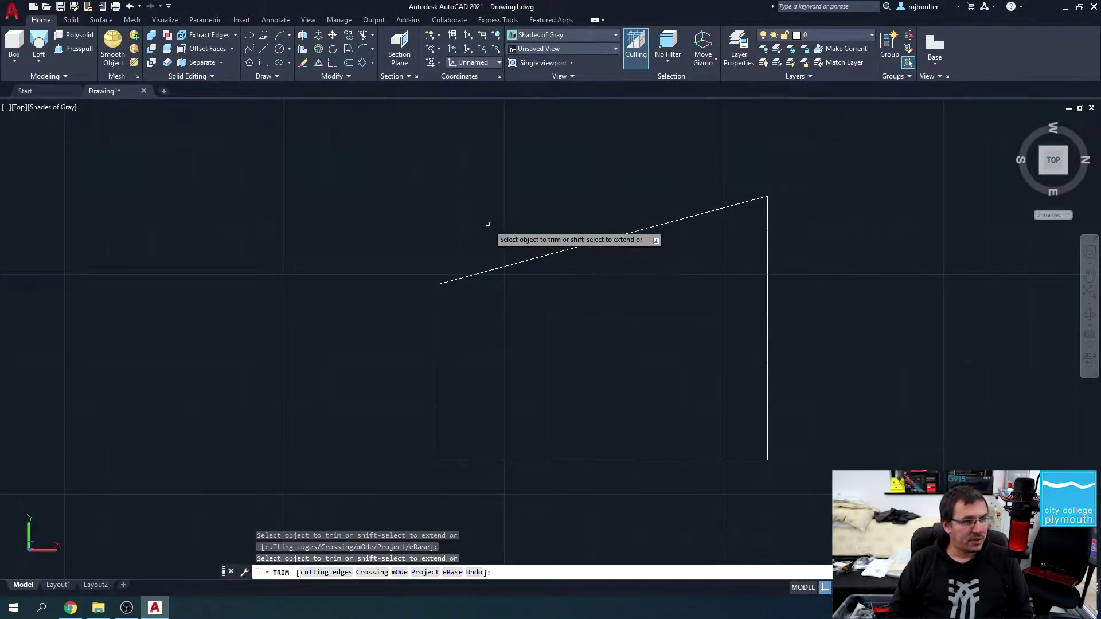
pyautogui.press('Escape')
# Step: Orbit to a tilted 3D view of the ring circles and profile
pyautogui.scroll(-8, 481, 220)
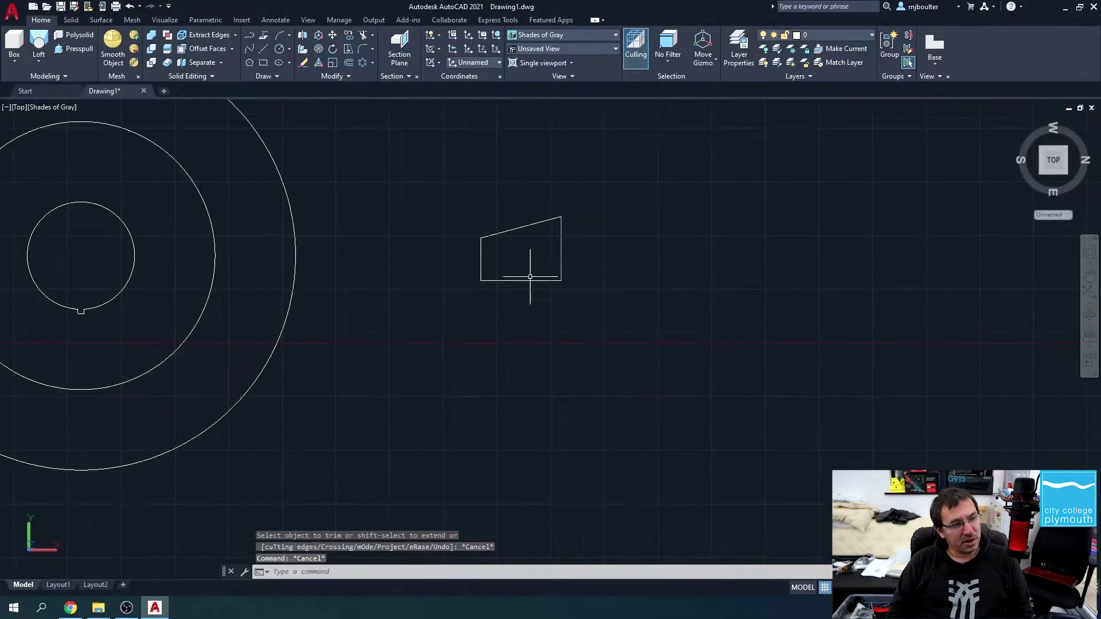
pyautogui.moveTo(504, 258); pyautogui.dragTo(553, 317, button='middle')
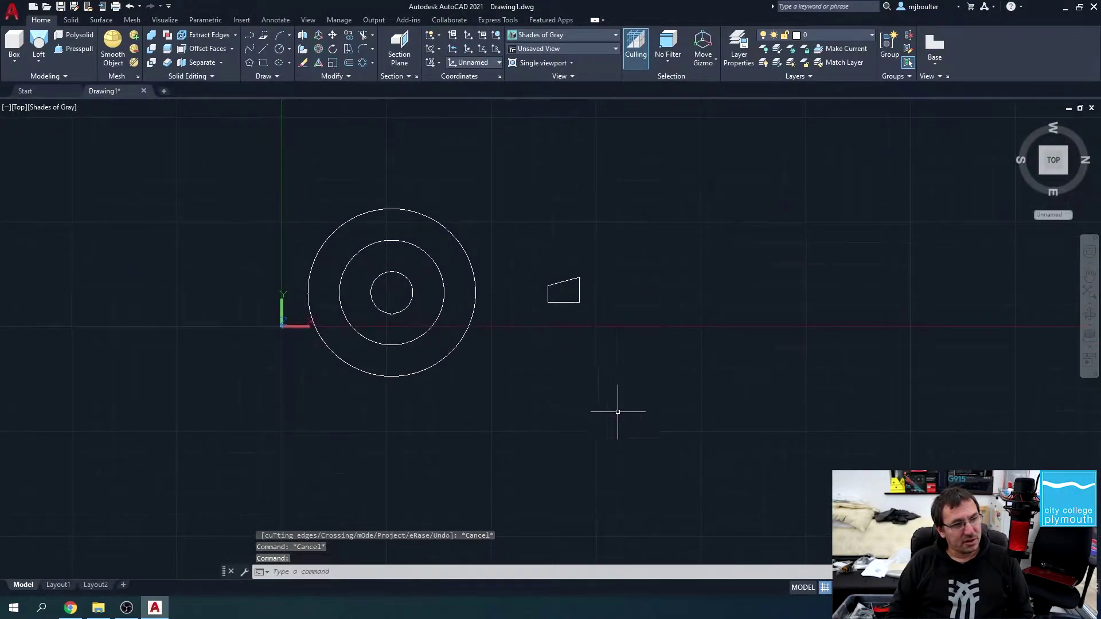
pyautogui.keyDown('shift'); pyautogui.moveTo(617, 411); pyautogui.dragTo(651, 248, button='middle'); pyautogui.keyUp('shift')
pyautogui.scroll(-2, 542, 296)
pyautogui.scroll(6, 541, 295)
pyautogui.moveTo(376, 183); pyautogui.dragTo(411, 210, button='middle')
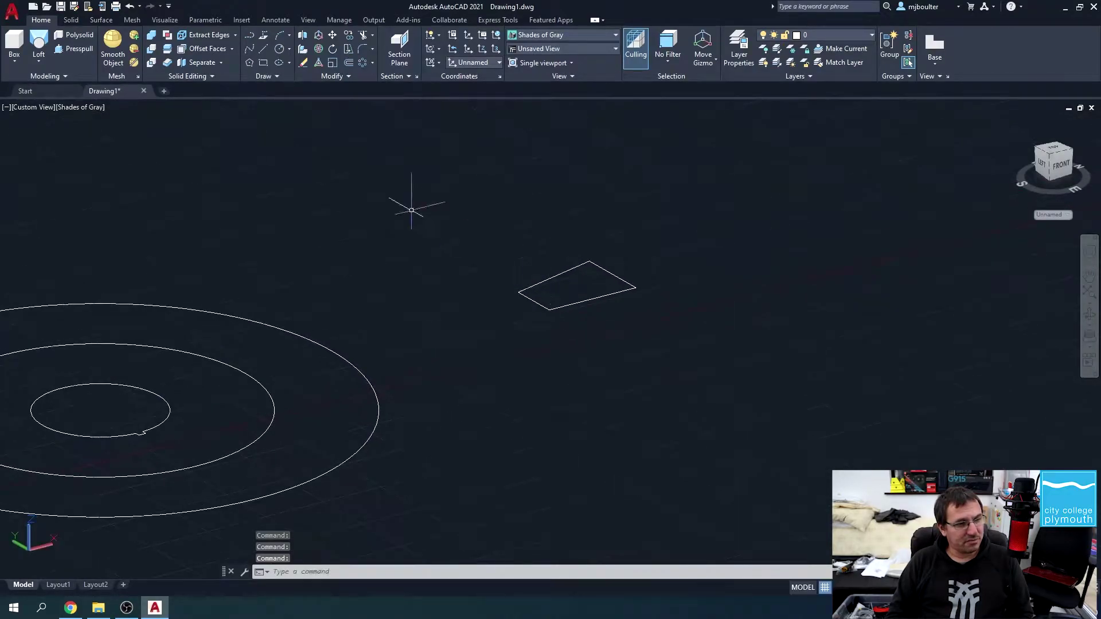
pyautogui.click(318, 51)
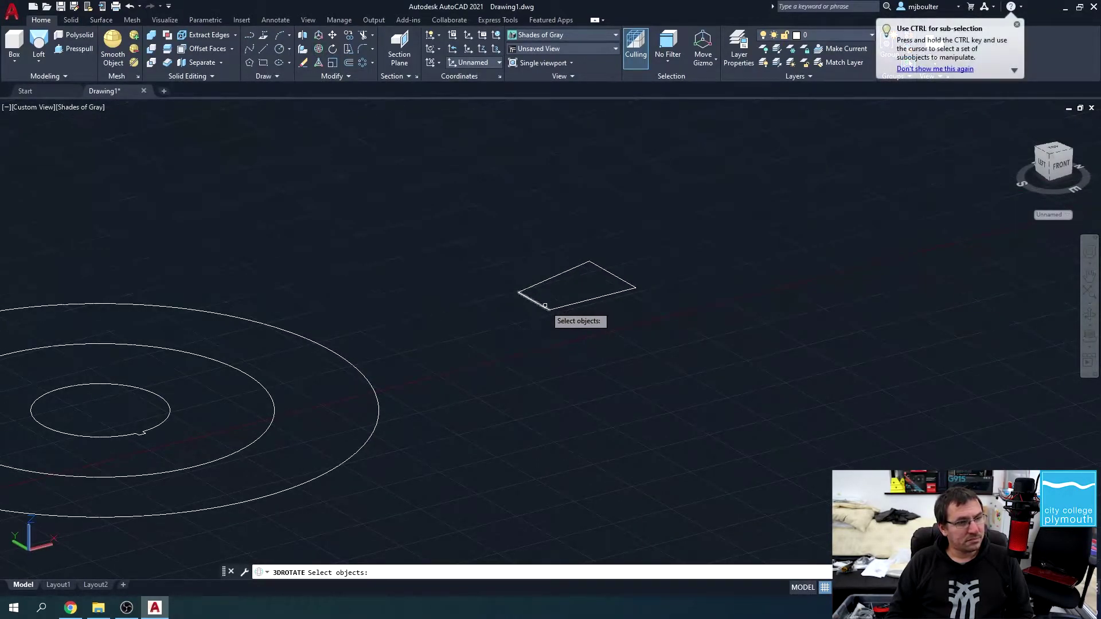
pyautogui.press('Escape')
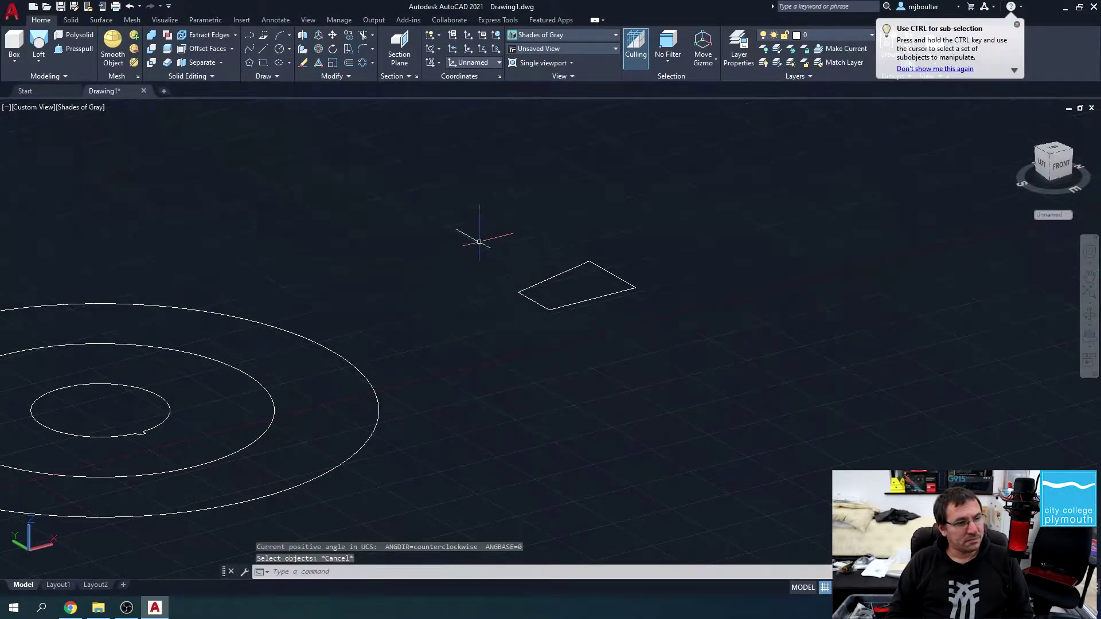
# Step: Join the four profile lines into one polyline with J
pyautogui.write('j')
pyautogui.press('Return')
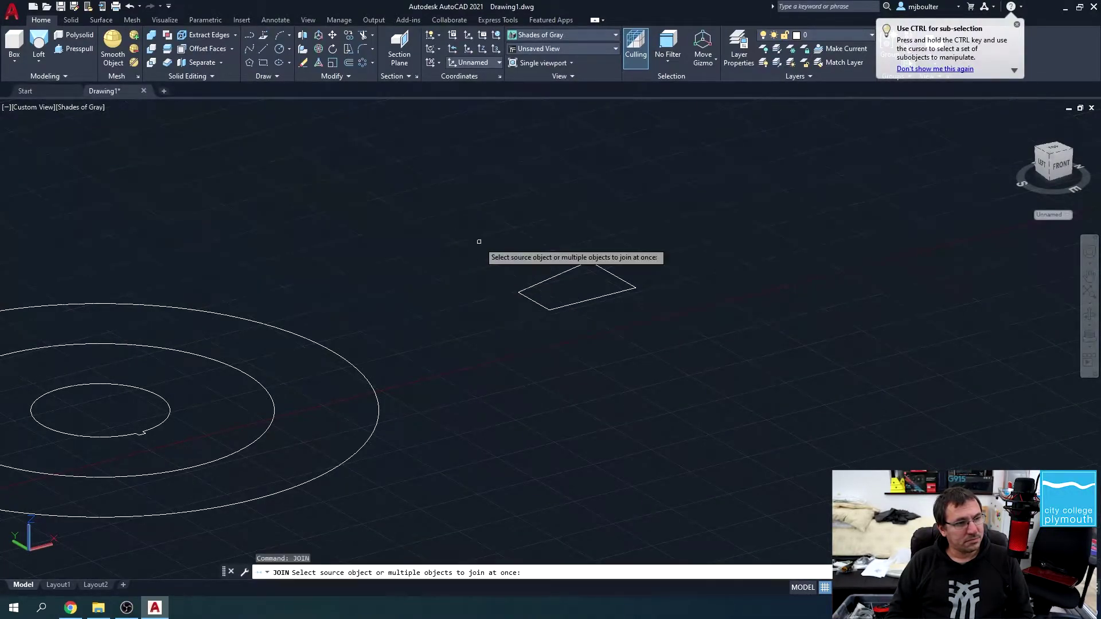
pyautogui.click(479, 242)
pyautogui.click(700, 342)
pyautogui.press('Return')
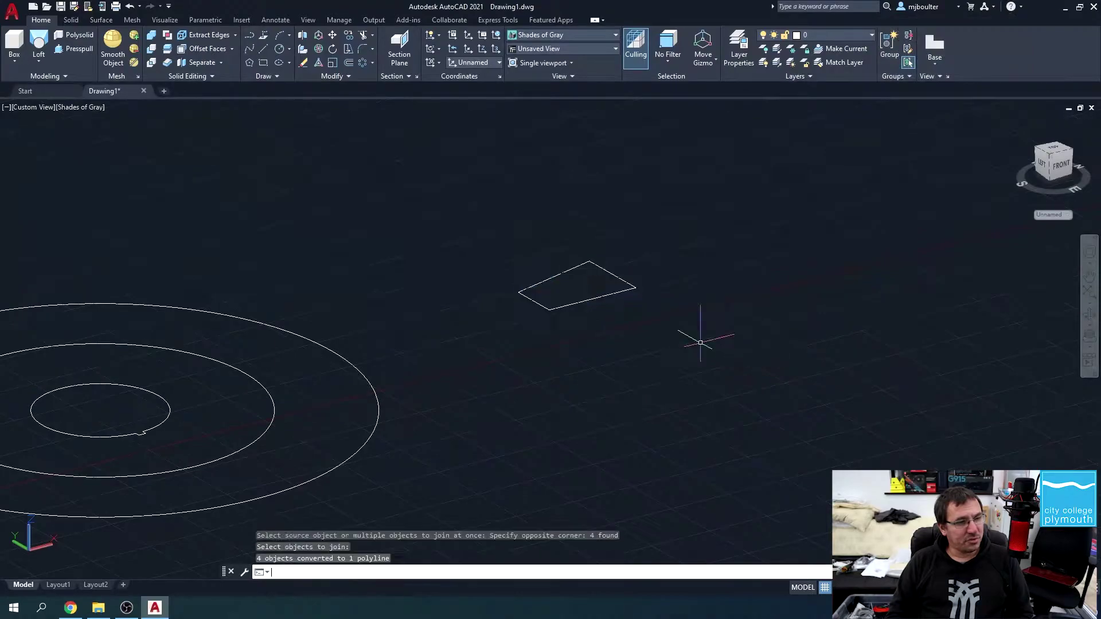
# Step: 3D-rotate the profile 90° so it stands upright
pyautogui.click(318, 48)
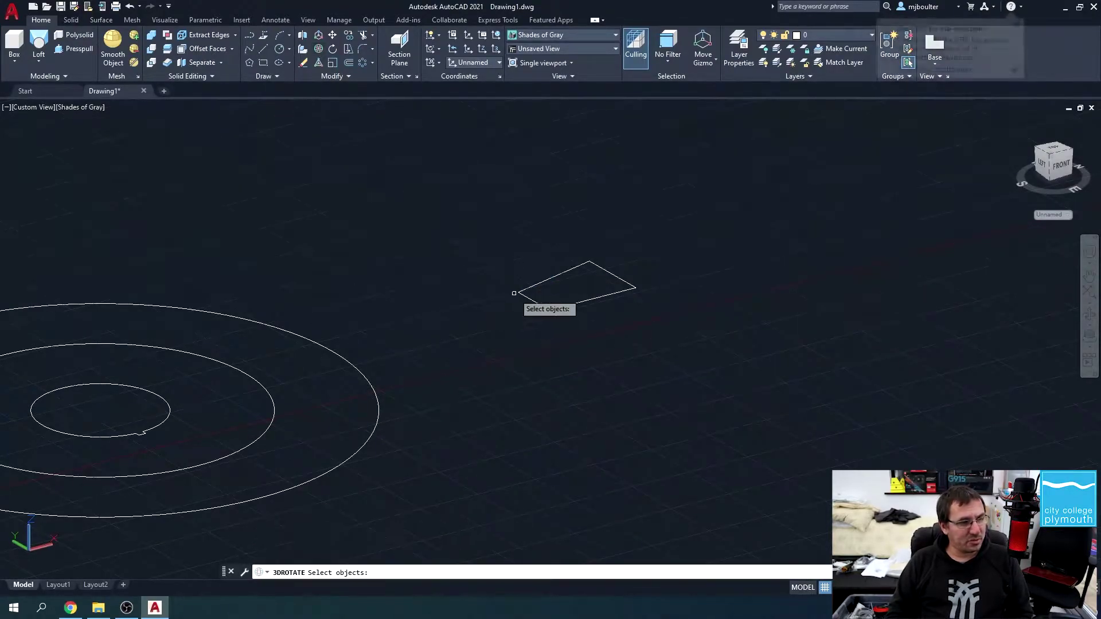
pyautogui.click(545, 307)
pyautogui.press('Return')
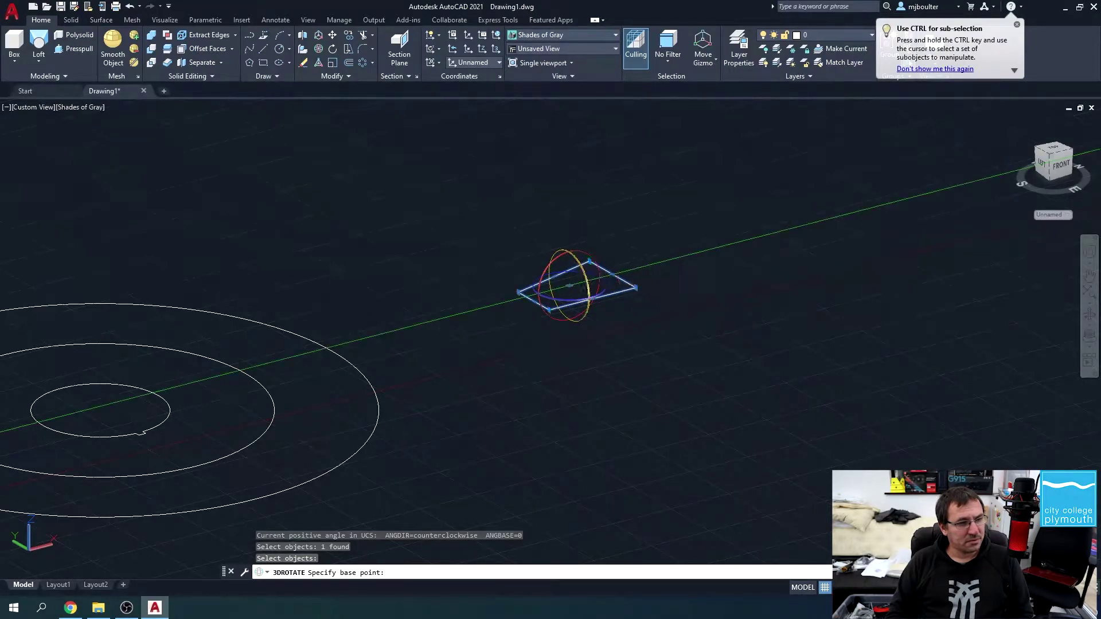
pyautogui.click(579, 268)
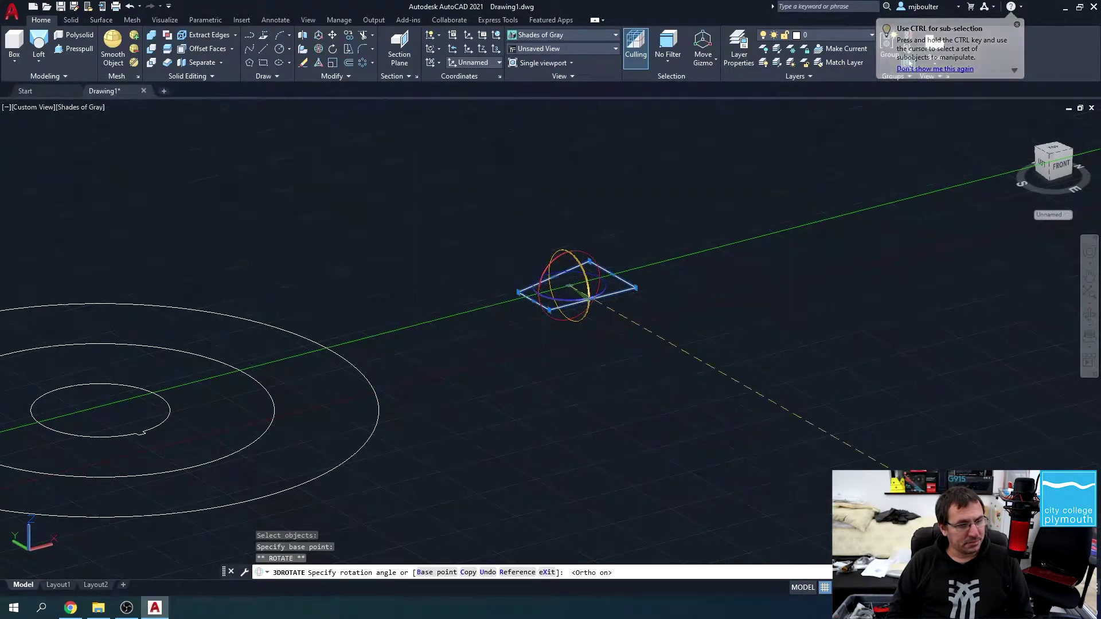
pyautogui.press('F8')
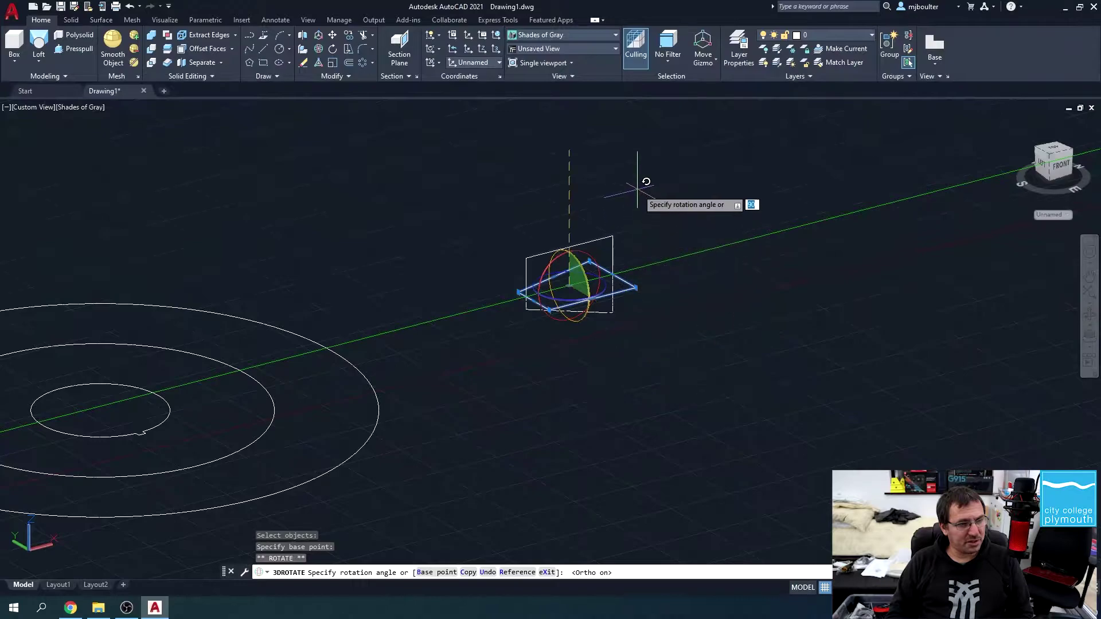
pyautogui.click(640, 383)
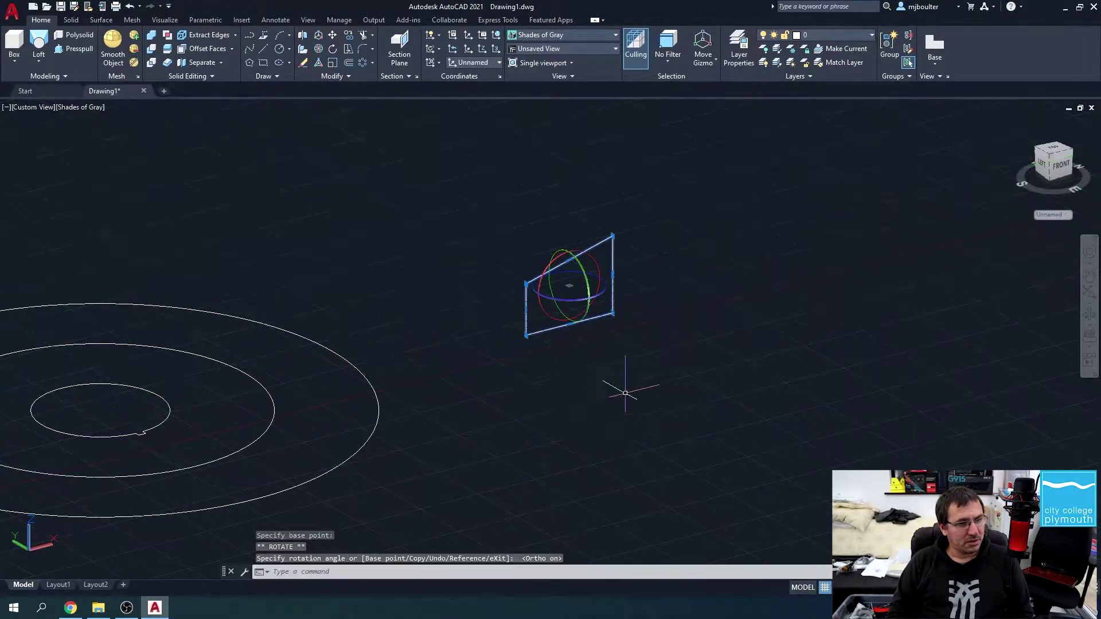
pyautogui.press('Escape')
pyautogui.press('Escape')
pyautogui.moveTo(545, 336); pyautogui.dragTo(574, 364, button='middle')
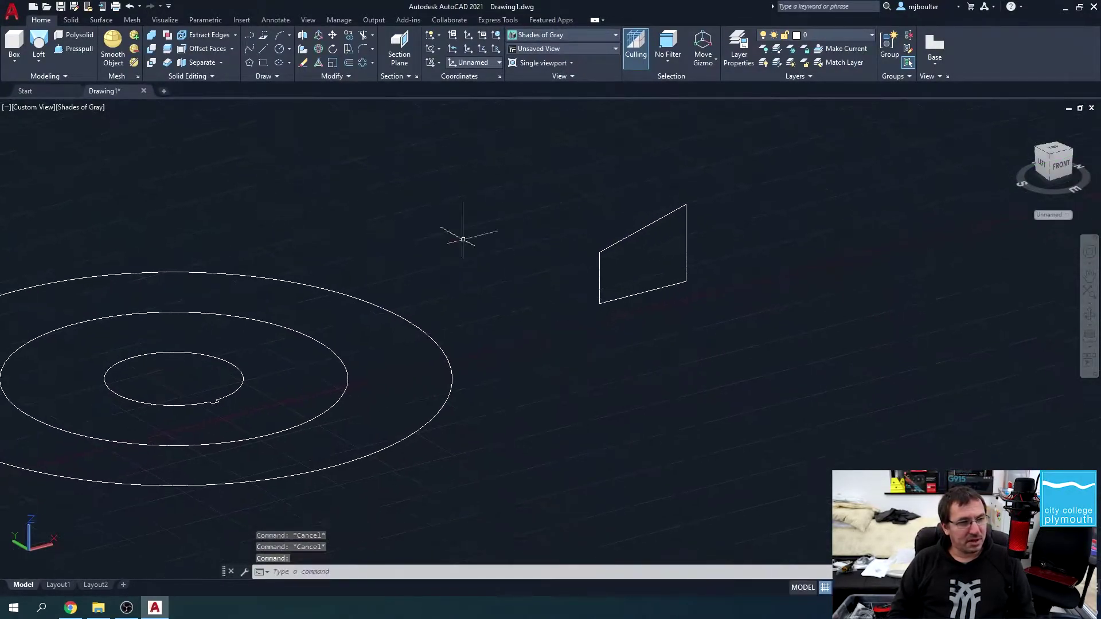
# Step: Move the upright profile by its corner onto the ring, spanning the outer band
pyautogui.click(331, 37)
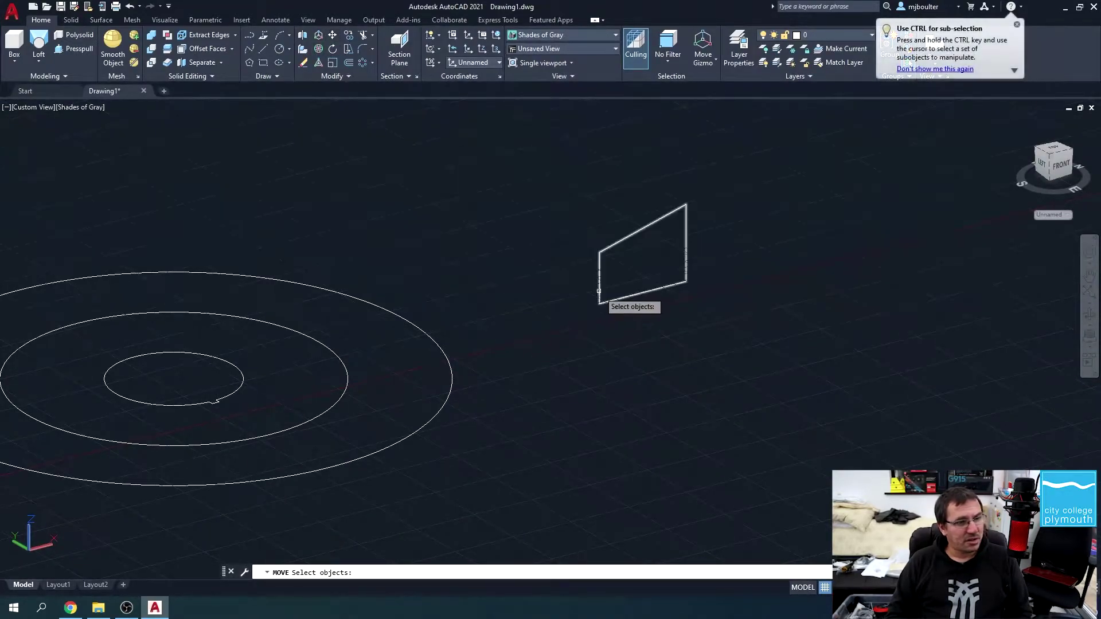
pyautogui.click(597, 300)
pyautogui.press('Return')
pyautogui.click(599, 300)
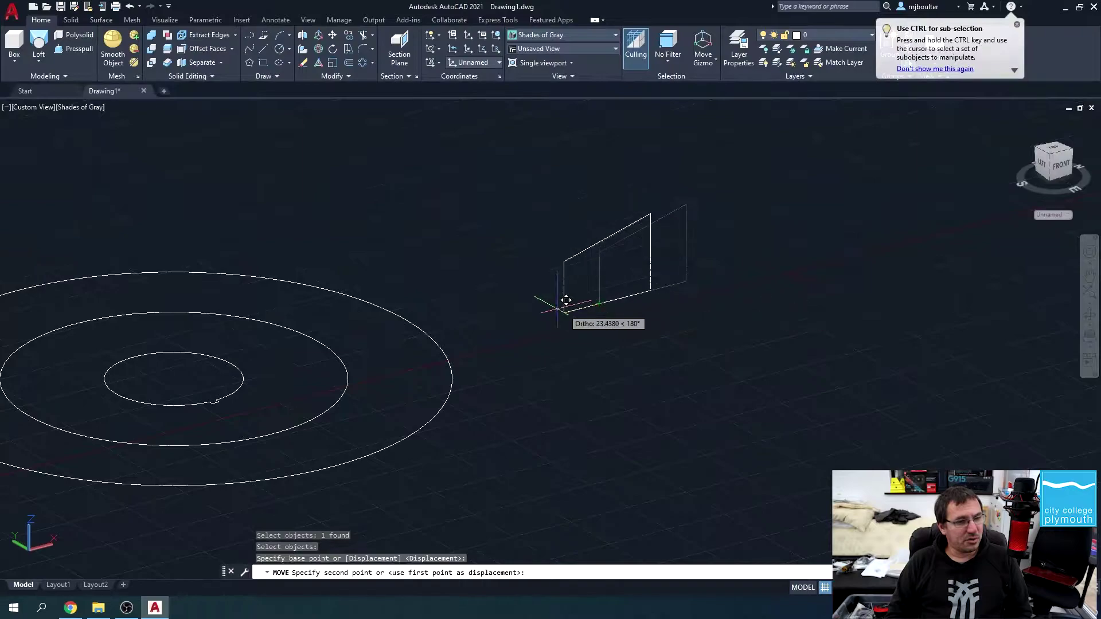
pyautogui.moveTo(423, 311); pyautogui.dragTo(707, 221, button='middle')
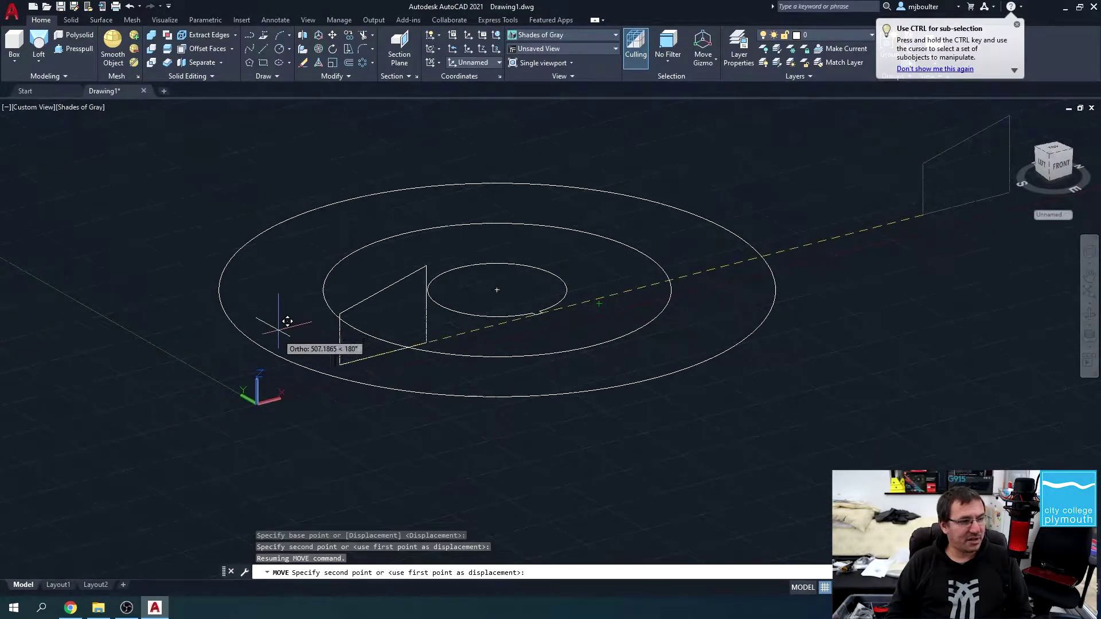
pyautogui.press('Return')
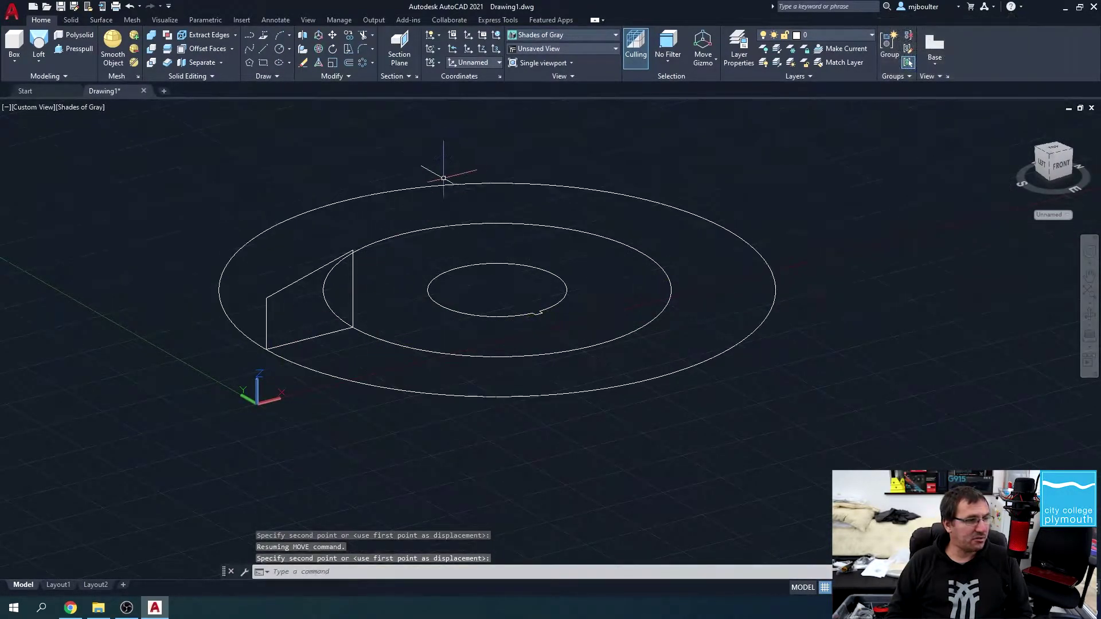
pyautogui.moveTo(515, 293); pyautogui.dragTo(565, 342, button='middle')
pyautogui.click(564, 378)
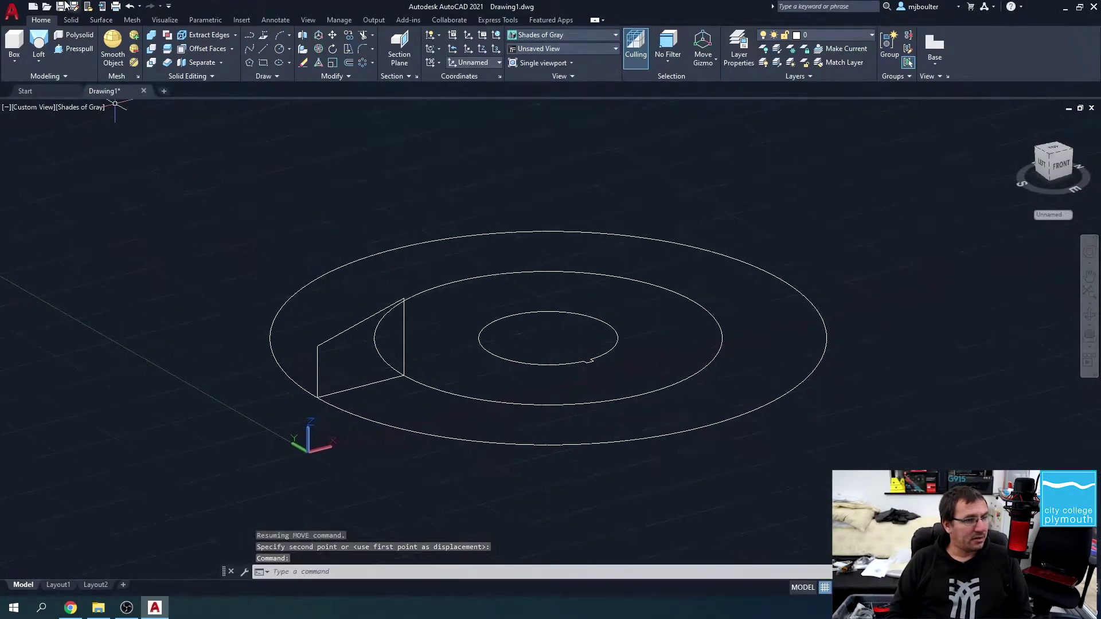
# Step: Sweep the sloped profile along the circle into a solid ring
pyautogui.click(39, 62)
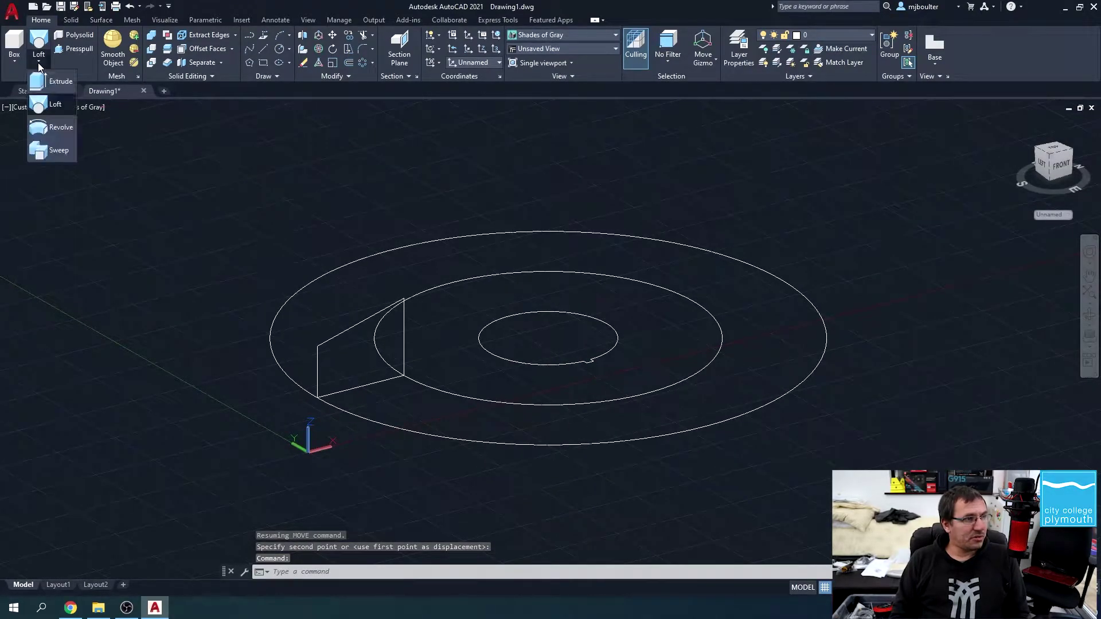
pyautogui.click(48, 153)
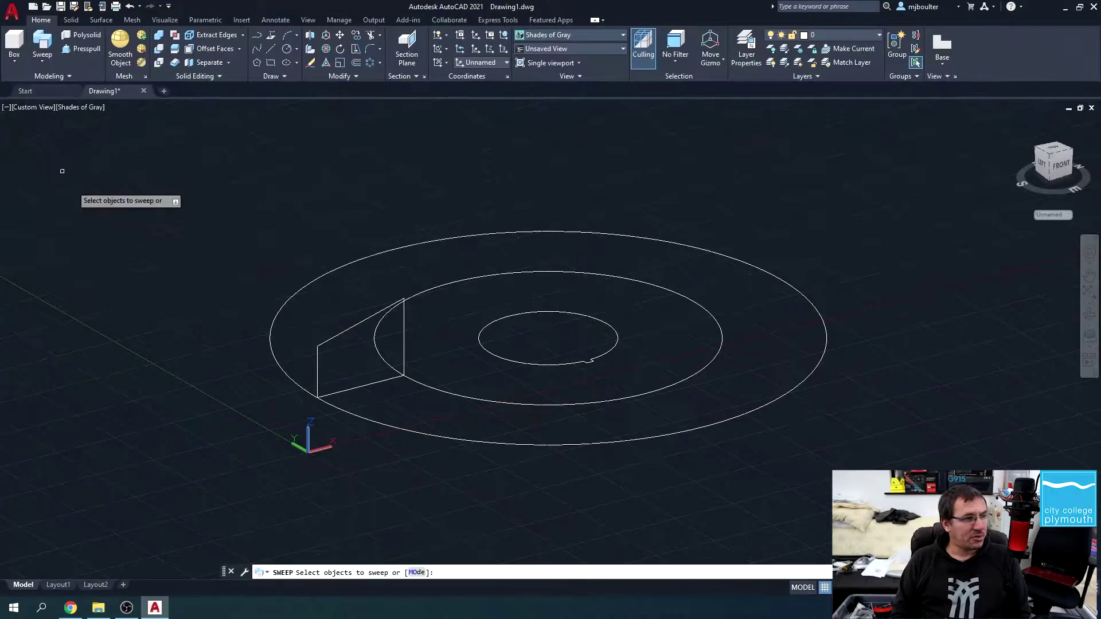
pyautogui.click(318, 380)
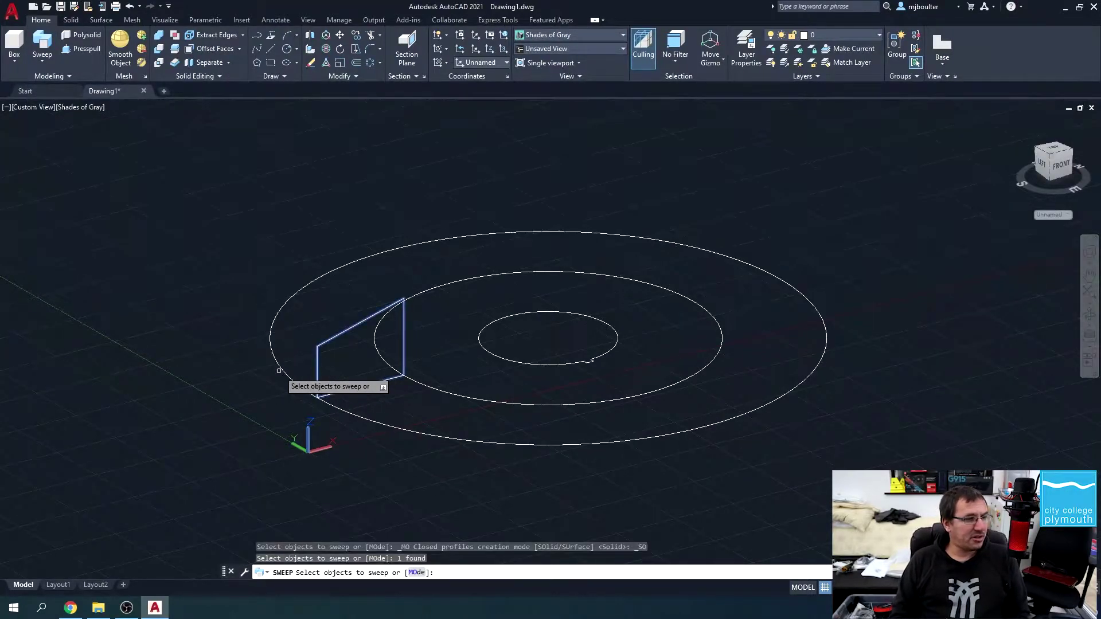
pyautogui.press('Return')
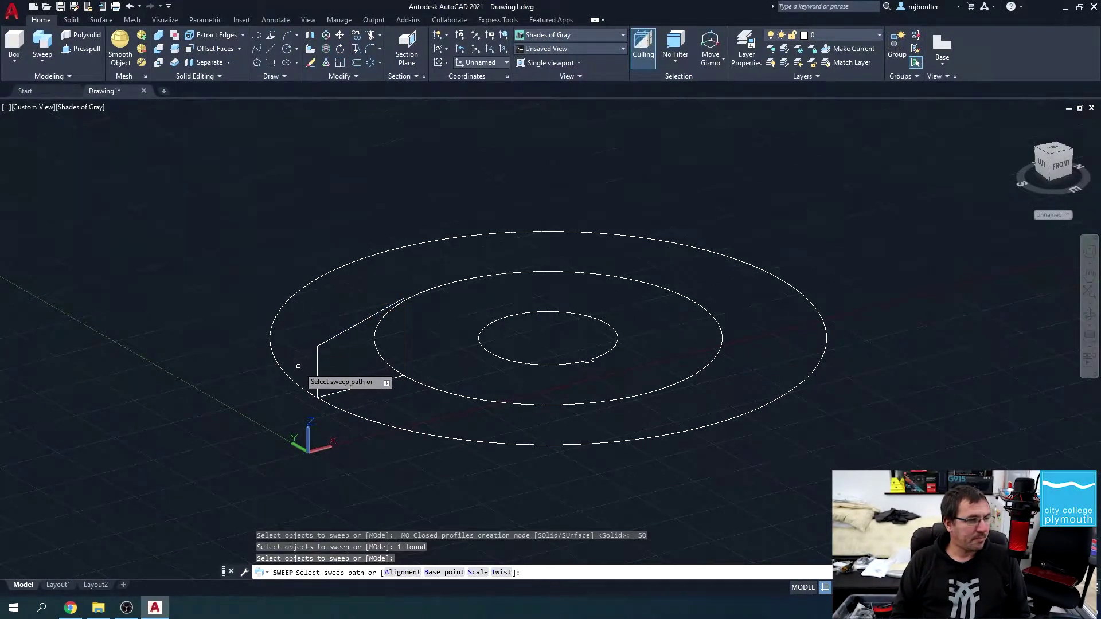
pyautogui.click(281, 367)
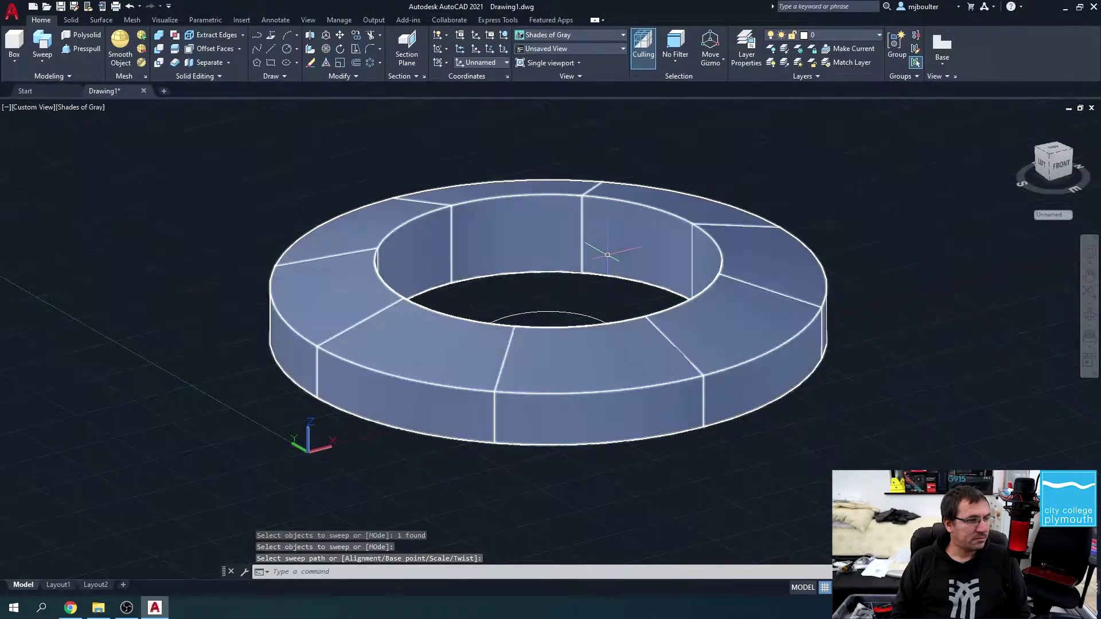
pyautogui.keyDown('shift'); pyautogui.moveTo(860, 201); pyautogui.dragTo(735, 259, button='middle'); pyautogui.keyUp('shift')
pyautogui.scroll(1, 737, 256)
pyautogui.scroll(-5, 737, 255)
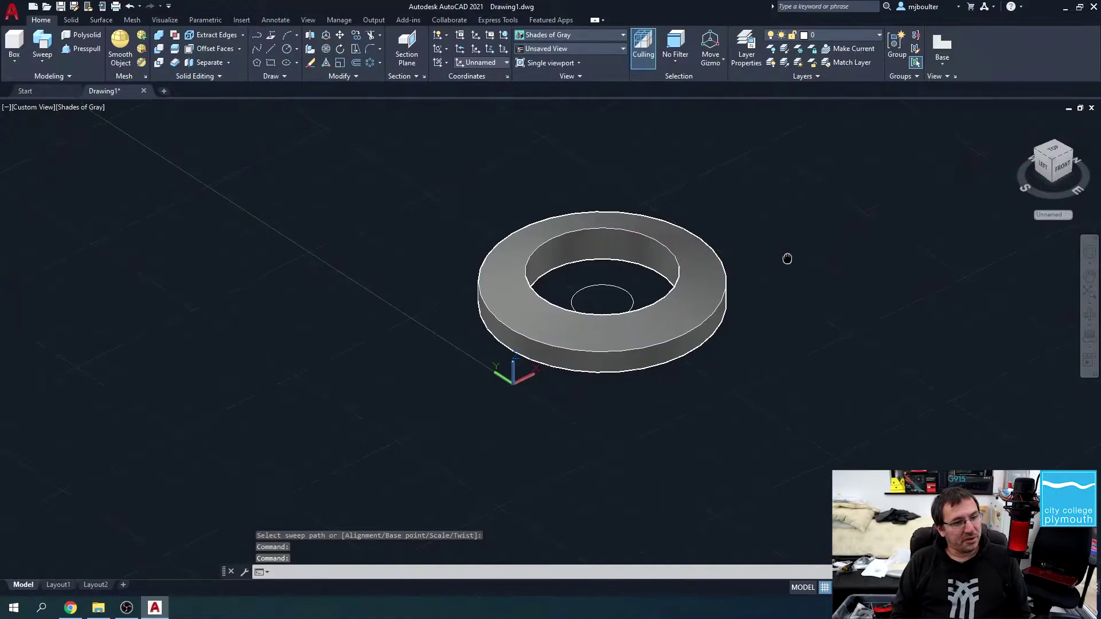
# Step: Switch the visual style to 2D Wireframe
pyautogui.click(603, 37)
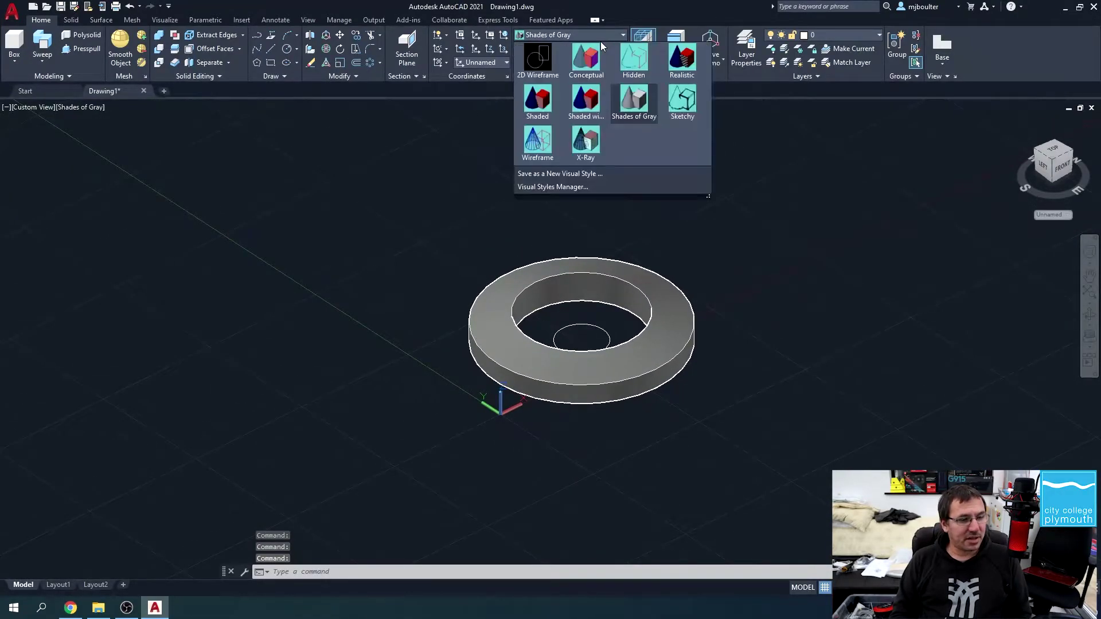
pyautogui.click(551, 57)
pyautogui.moveTo(754, 302); pyautogui.dragTo(679, 303, button='middle')
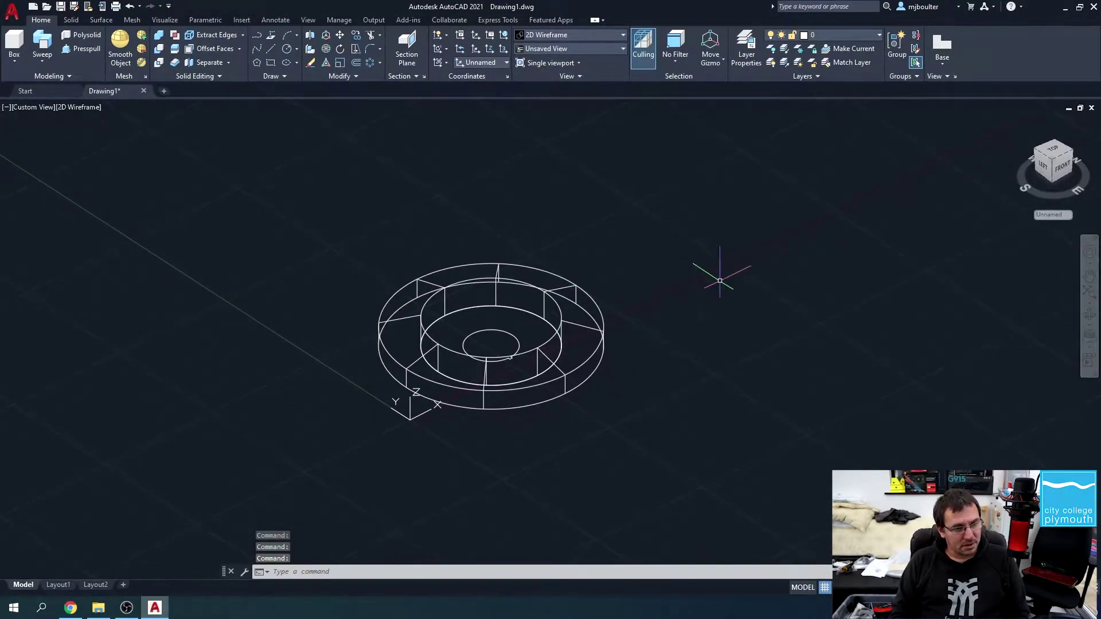
# Step: Switch to the top view, draw a trial 20-unit line, then erase it
pyautogui.click(1053, 149)
pyautogui.moveTo(856, 302)
pyautogui.mouseDown(button='middle')
pyautogui.moveTo(602, 296)
pyautogui.moveTo(384, 235)
pyautogui.mouseUp(button='middle')
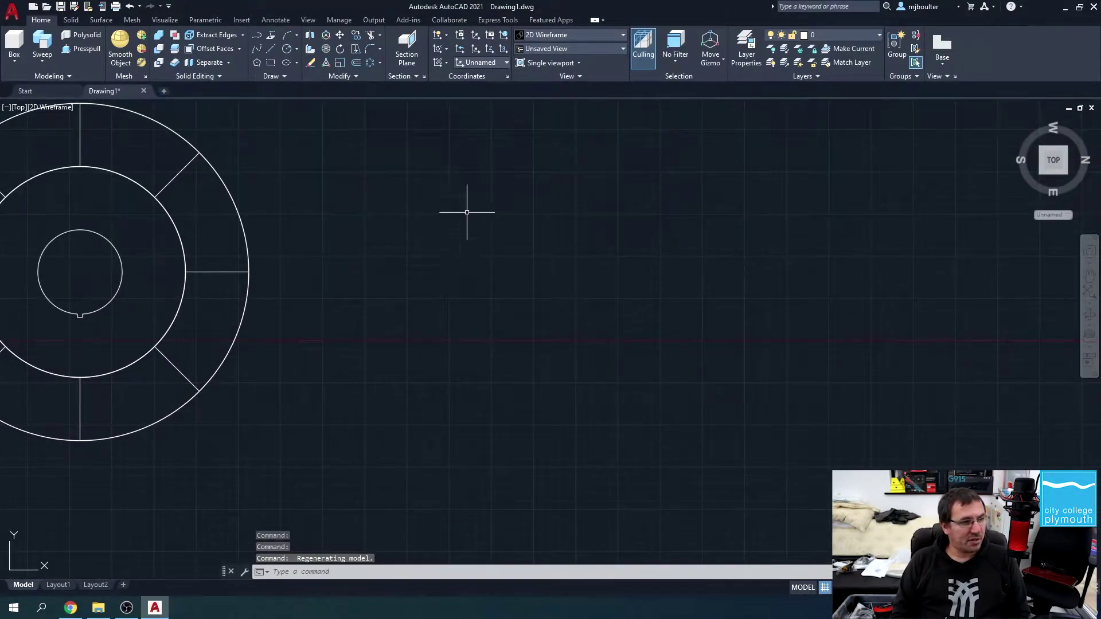
pyautogui.click(271, 40)
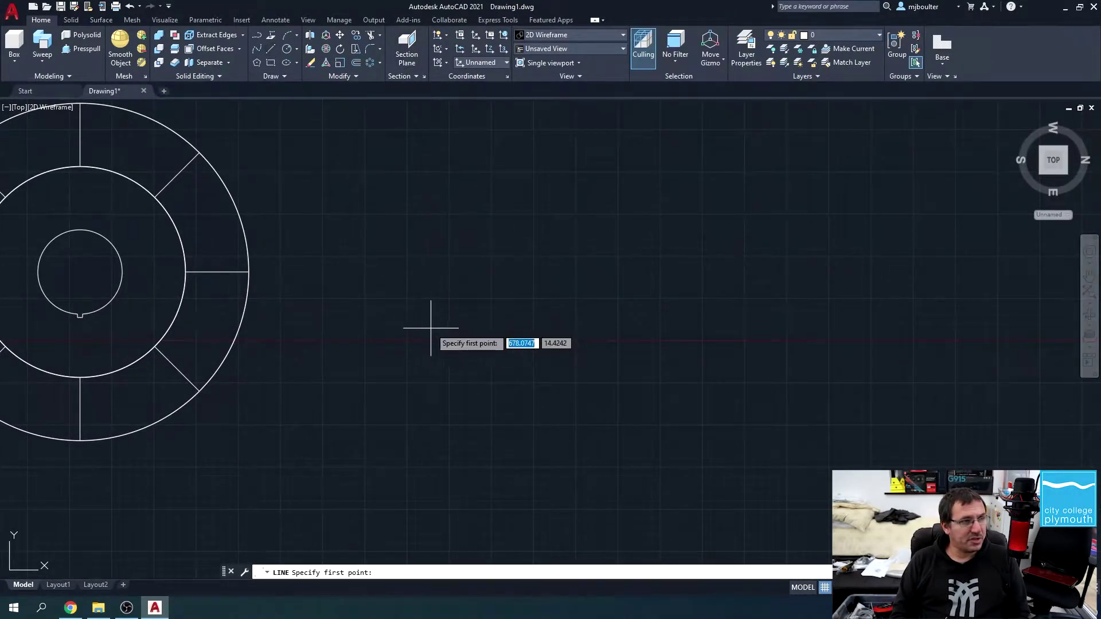
pyautogui.click(433, 321)
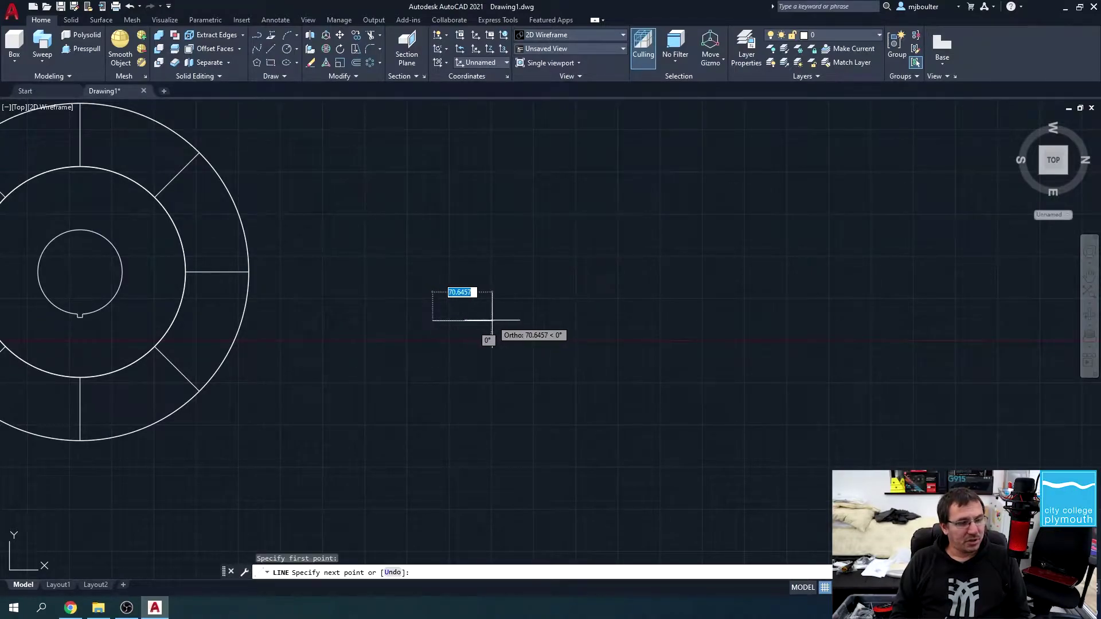
pyautogui.write('20')
pyautogui.press('Return')
pyautogui.scroll(2, 492, 333)
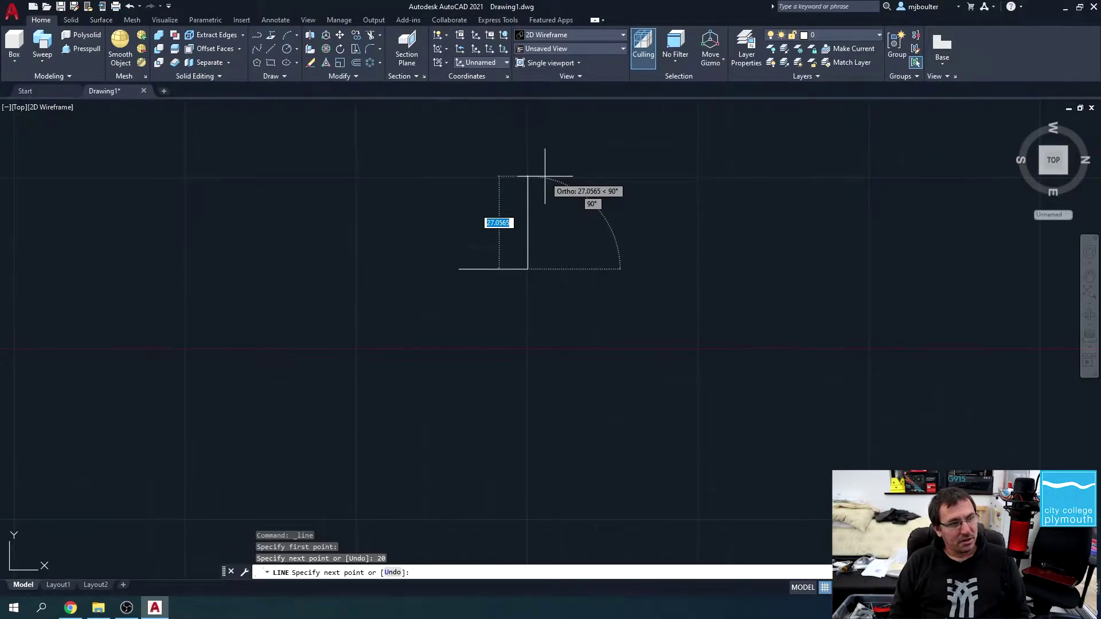
pyautogui.press('Escape')
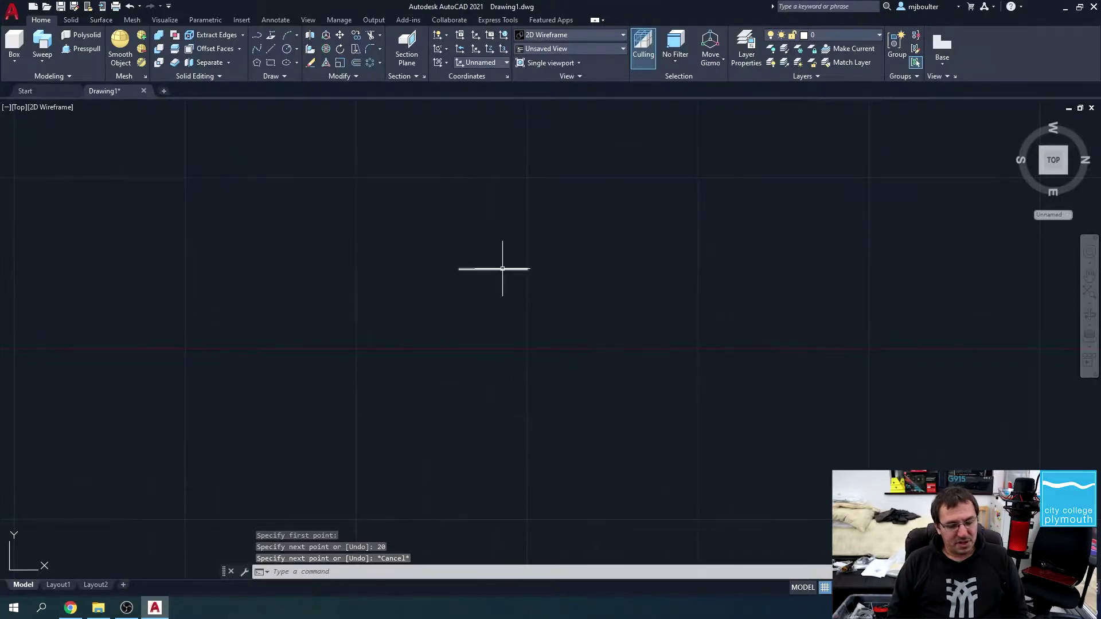
pyautogui.press('Delete')
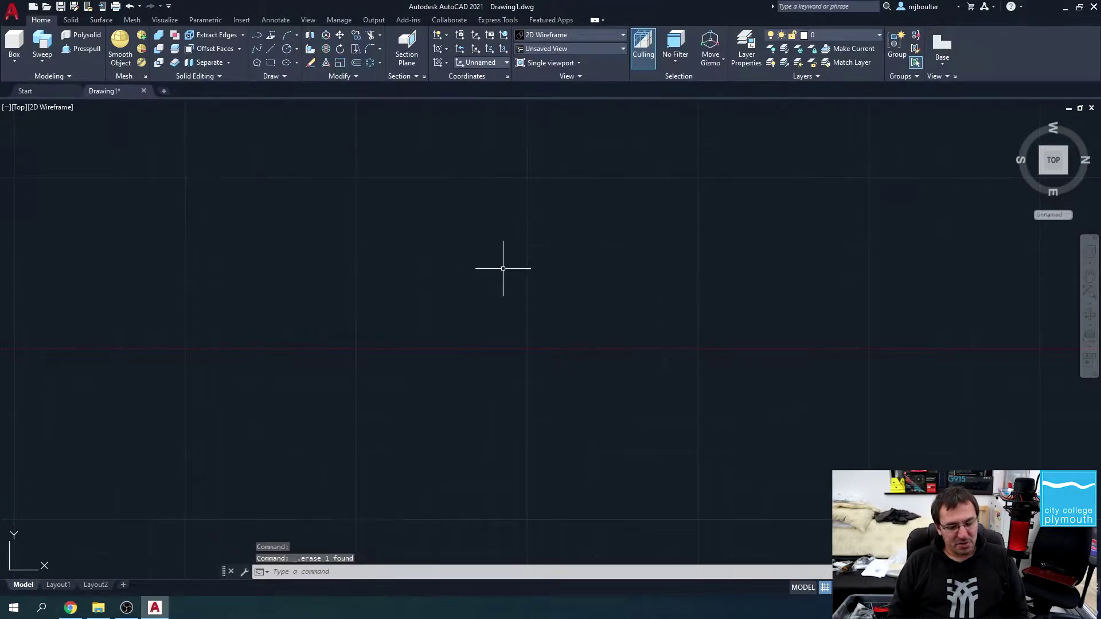
# Step: Draw a trial 15-unit line and erase it
pyautogui.click(269, 50)
pyautogui.click(393, 315)
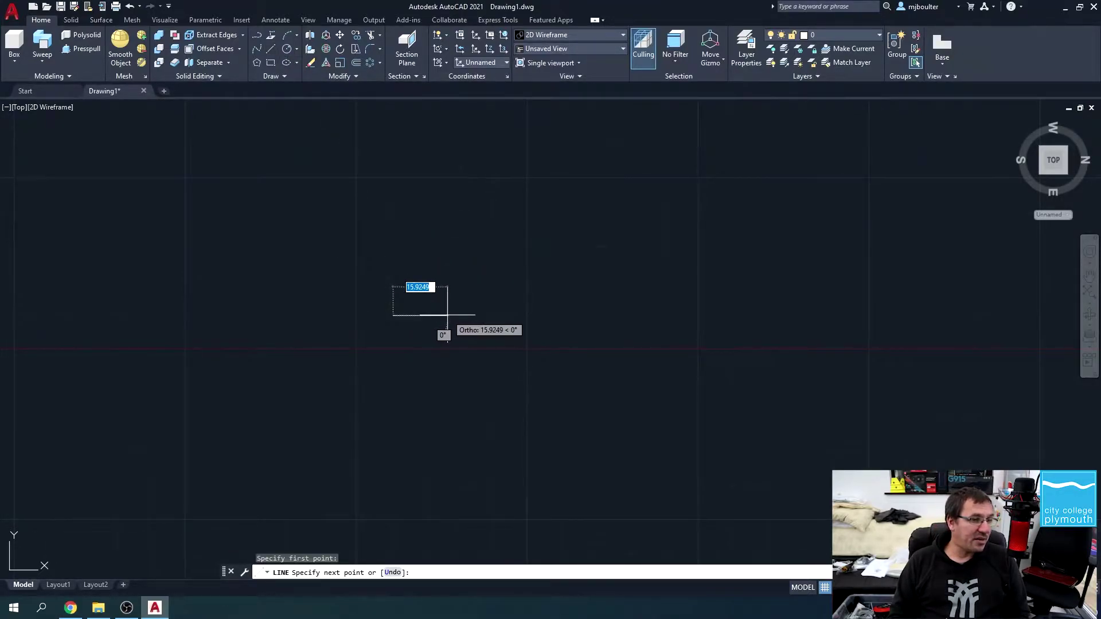
pyautogui.write('15')
pyautogui.press('Return')
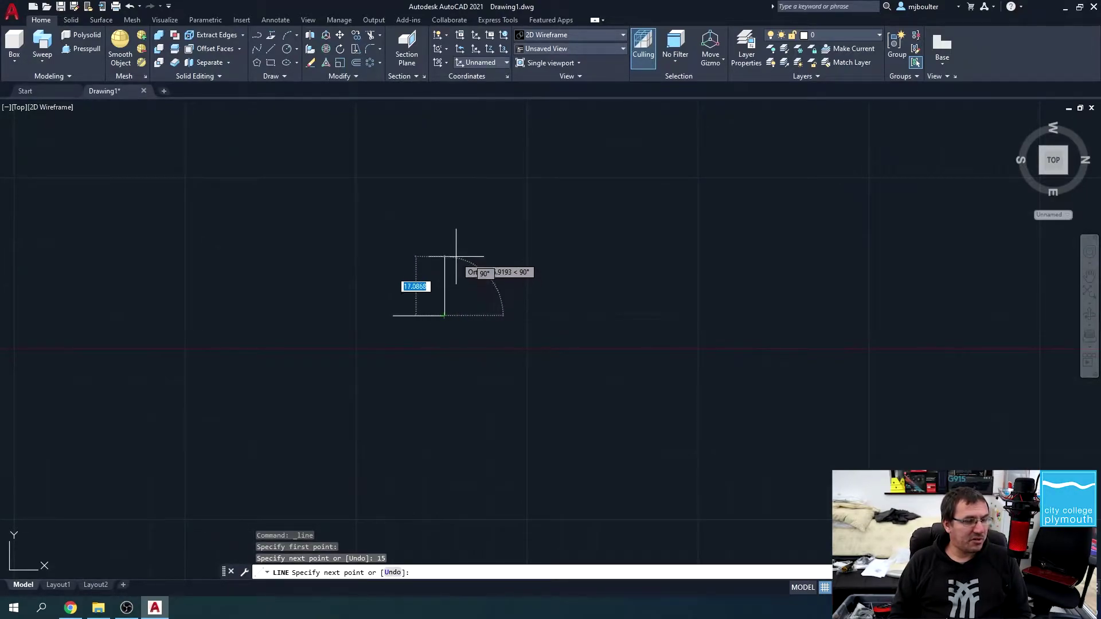
pyautogui.press('Escape')
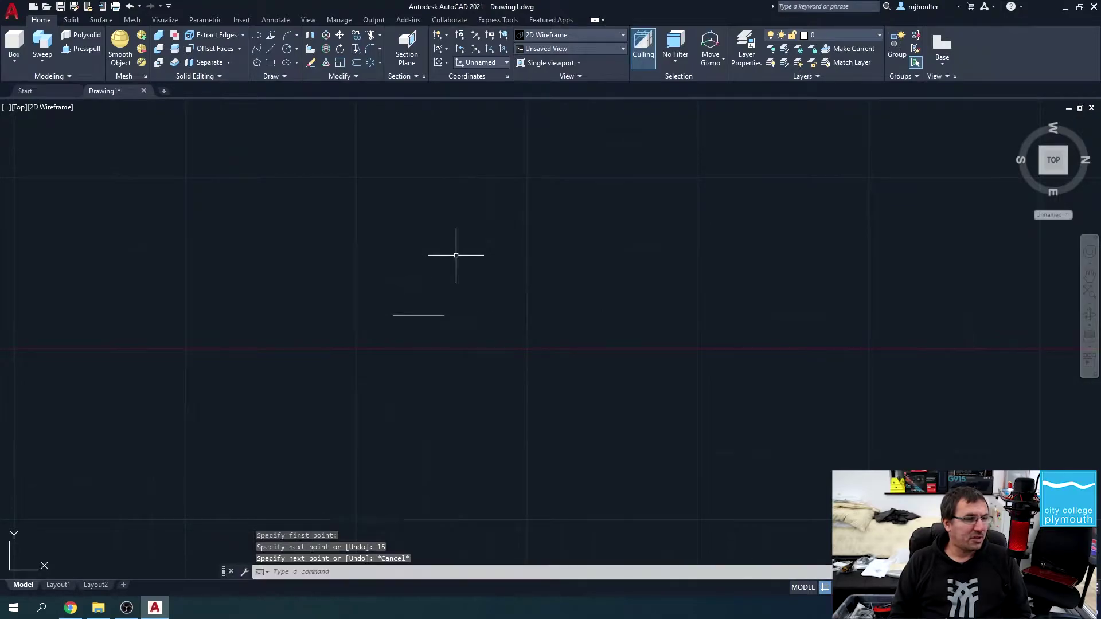
pyautogui.click(422, 315)
pyautogui.press('Delete')
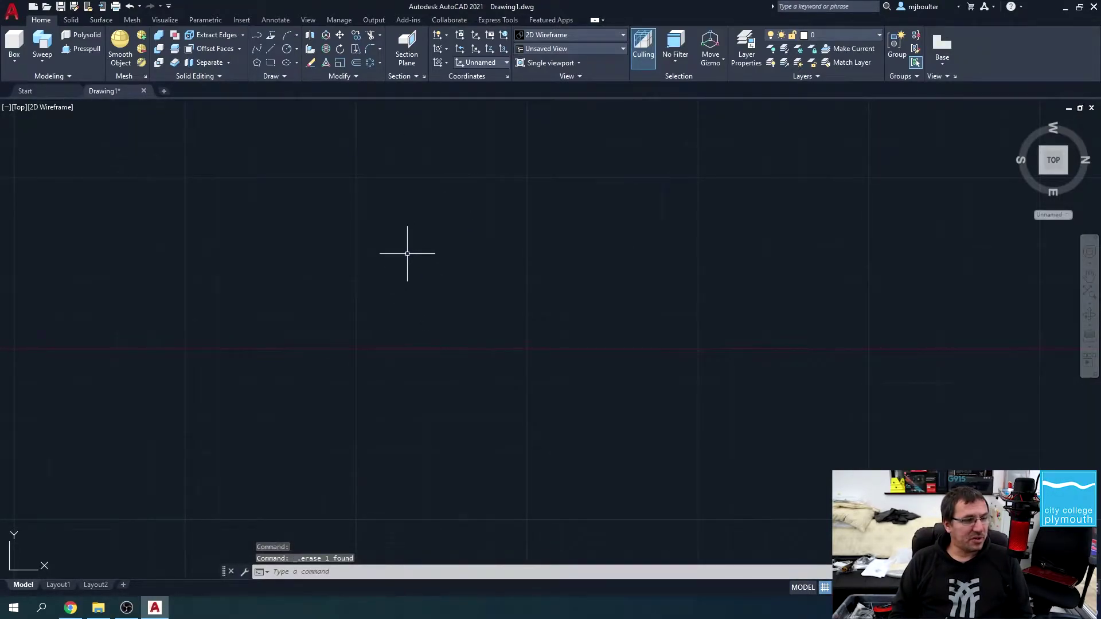
# Step: Draw a closed rectangle from lines with a 10-unit bottom edge and 15-unit sides
pyautogui.click(268, 52)
pyautogui.click(411, 328)
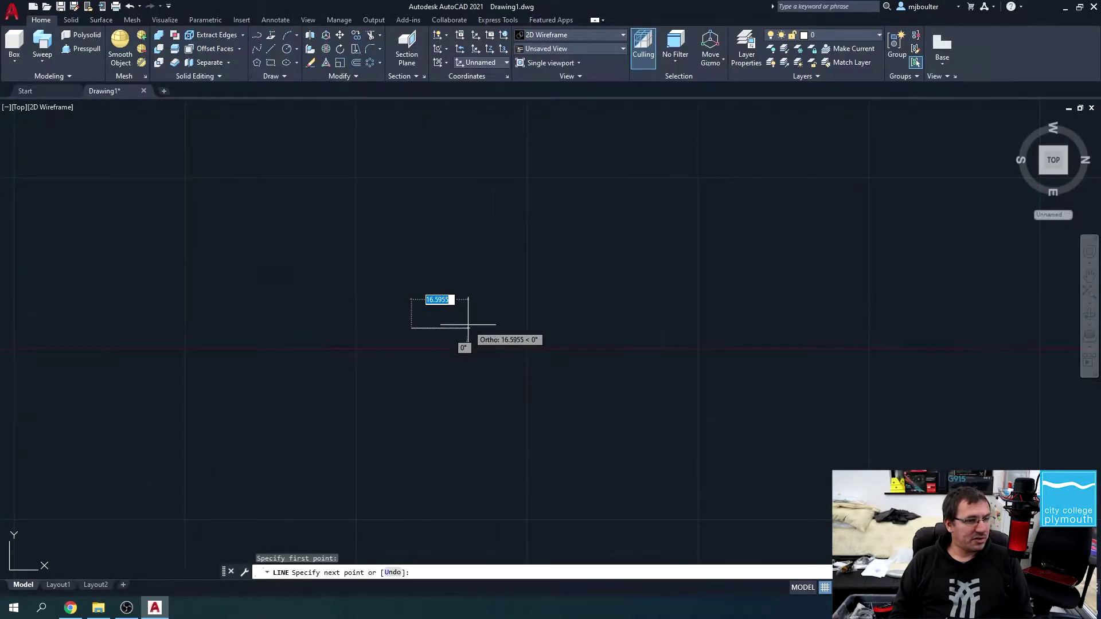
pyautogui.write('10')
pyautogui.press('Return')
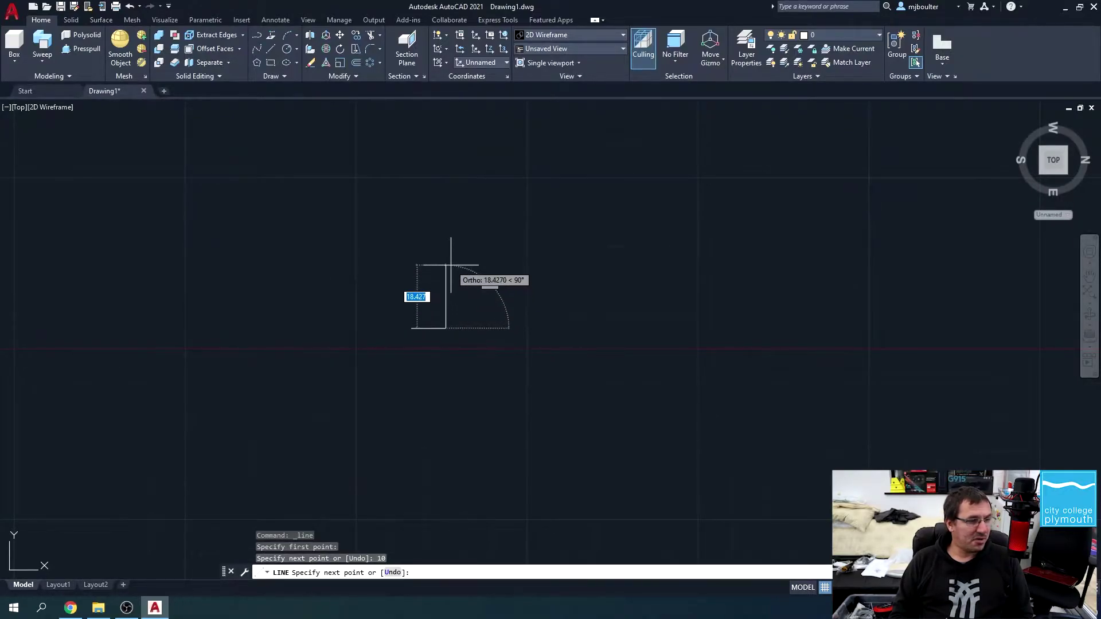
pyautogui.write('15')
pyautogui.press('Return')
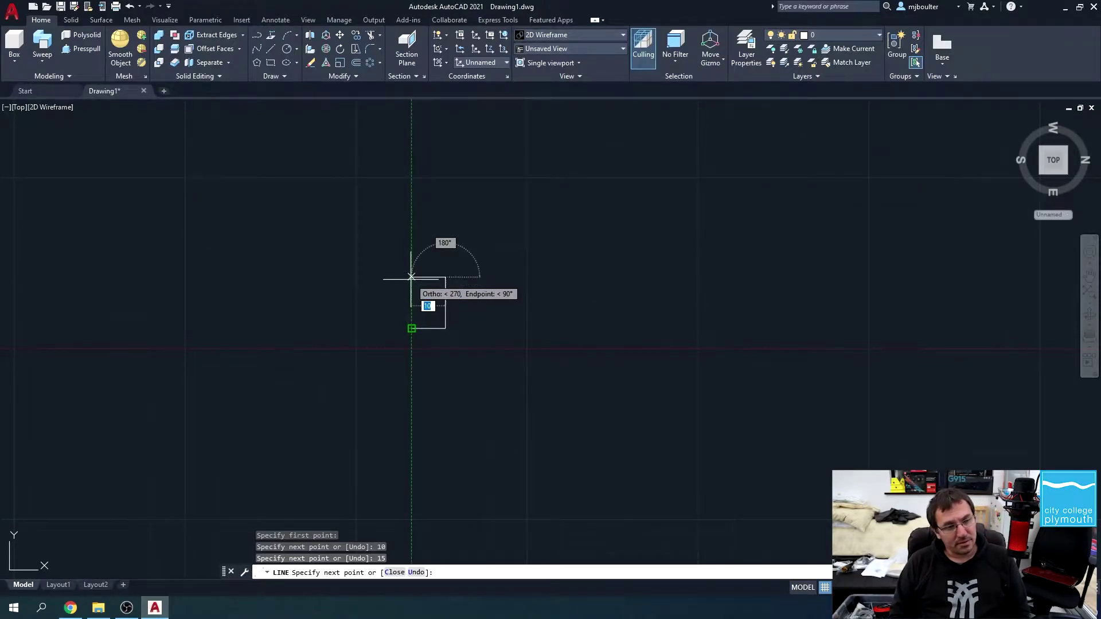
pyautogui.click(411, 277)
pyautogui.click(411, 328)
pyautogui.scroll(2, 415, 346)
pyautogui.press('Escape')
pyautogui.moveTo(395, 317); pyautogui.dragTo(558, 413, button='middle')
pyautogui.scroll(4, 484, 351)
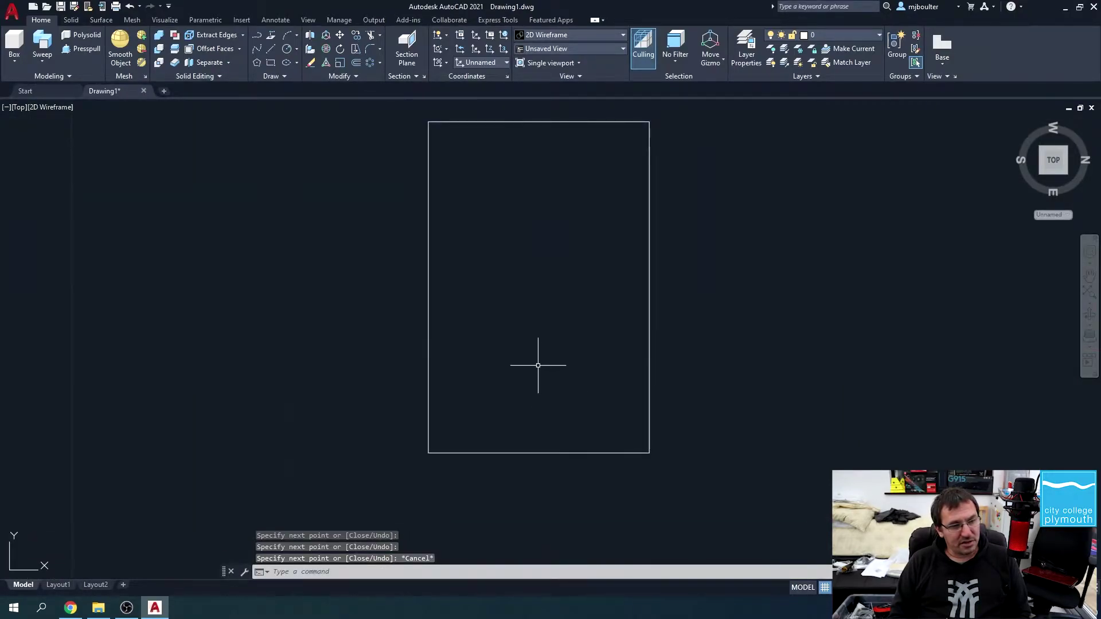
# Step: Rotate the rectangle's right edge 15° about its bottom-right corner with Ortho off
pyautogui.click(340, 49)
pyautogui.click(651, 296)
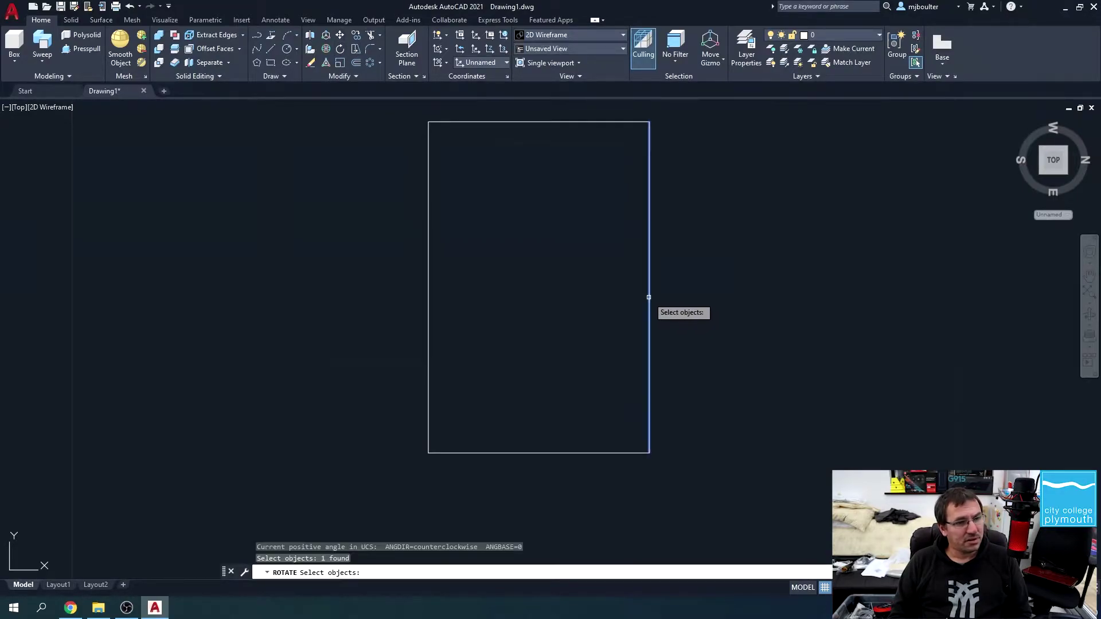
pyautogui.press('Return')
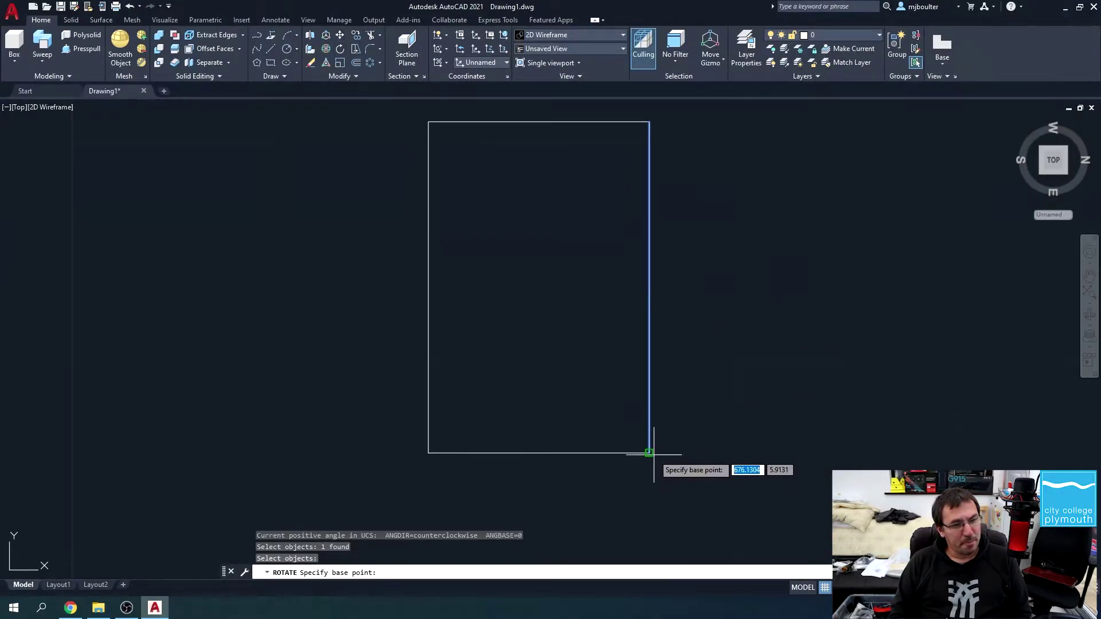
pyautogui.click(650, 453)
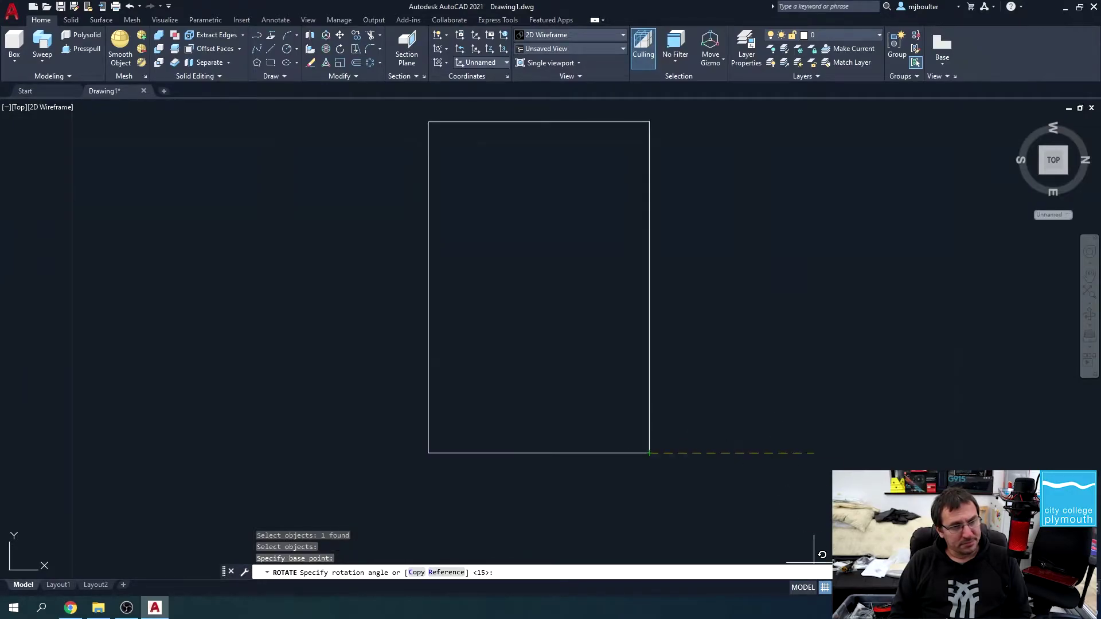
pyautogui.press('F8')
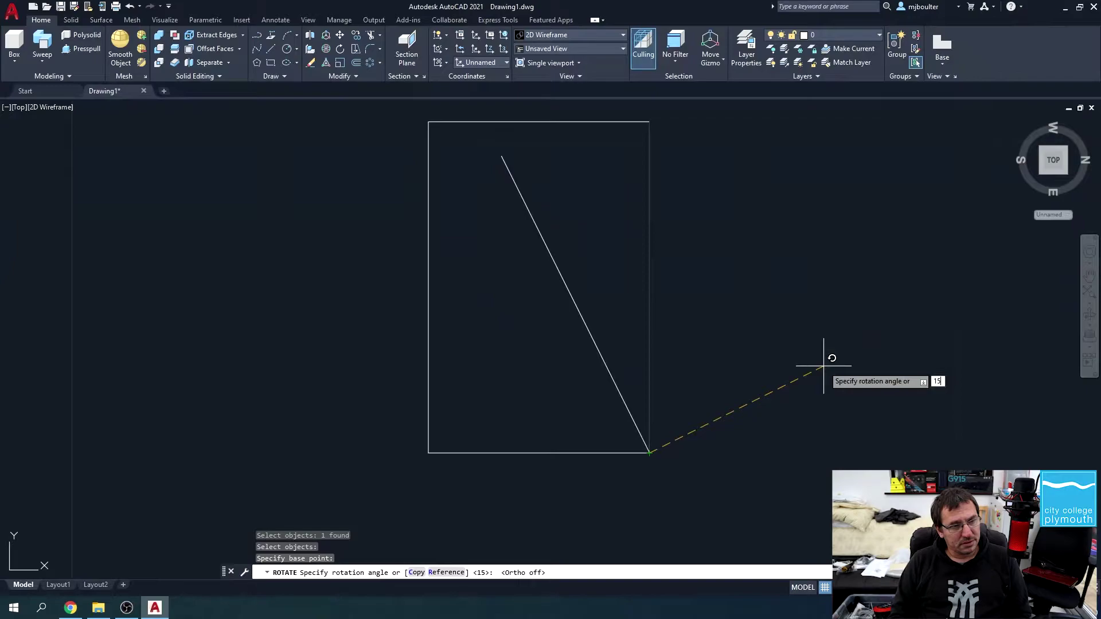
pyautogui.press('Return')
pyautogui.moveTo(546, 258); pyautogui.dragTo(569, 312, button='middle')
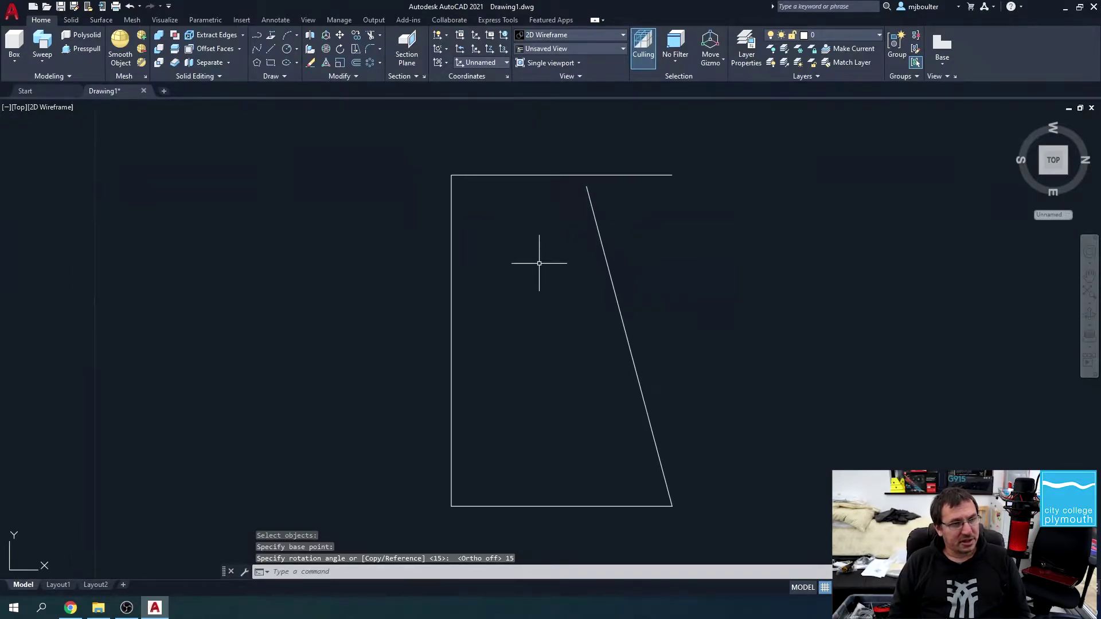
# Step: Extend the slanted right edge up to meet the rectangle's top edge
pyautogui.click(380, 36)
pyautogui.click(385, 80)
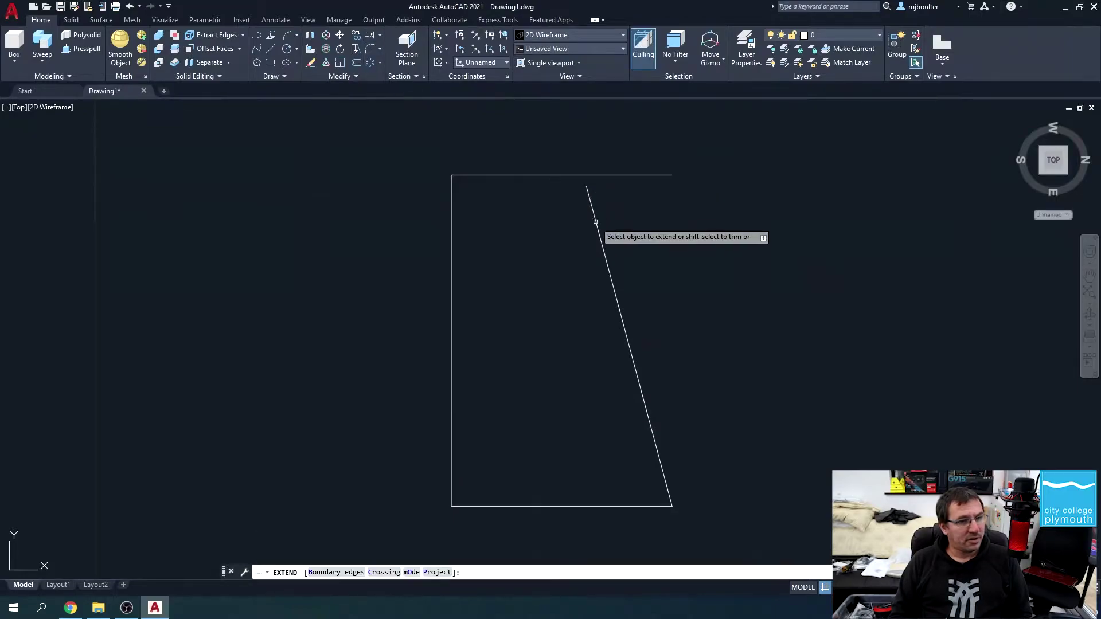
pyautogui.click(599, 238)
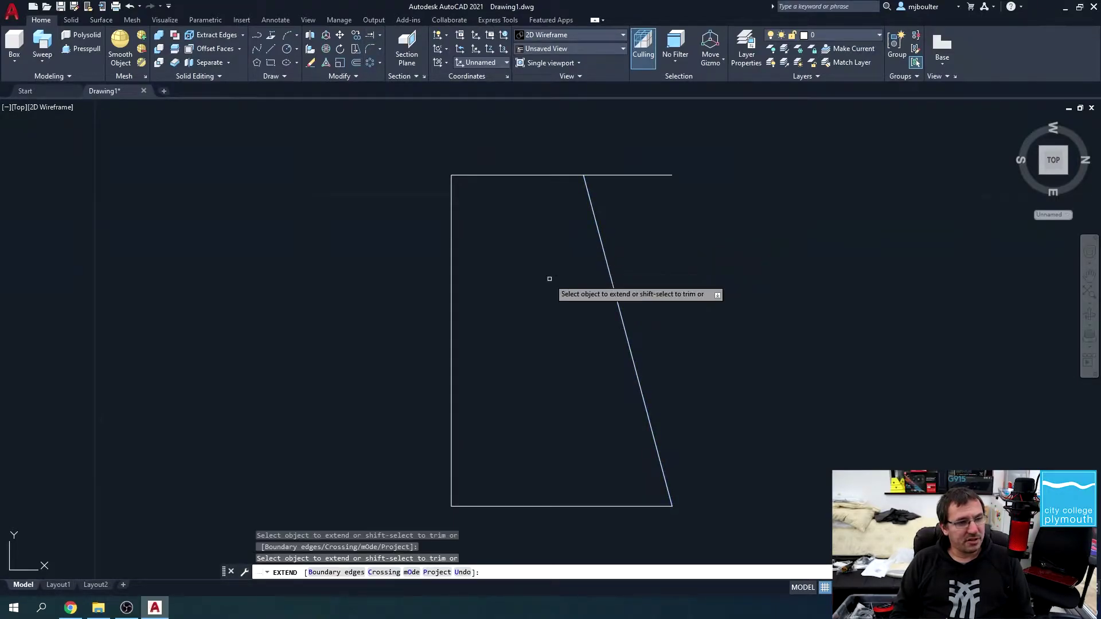
pyautogui.moveTo(519, 280)
pyautogui.mouseDown(button='middle')
pyautogui.moveTo(467, 190)
pyautogui.moveTo(486, 233)
pyautogui.mouseUp(button='middle')
pyautogui.scroll(-4, 486, 232)
pyautogui.press('Escape')
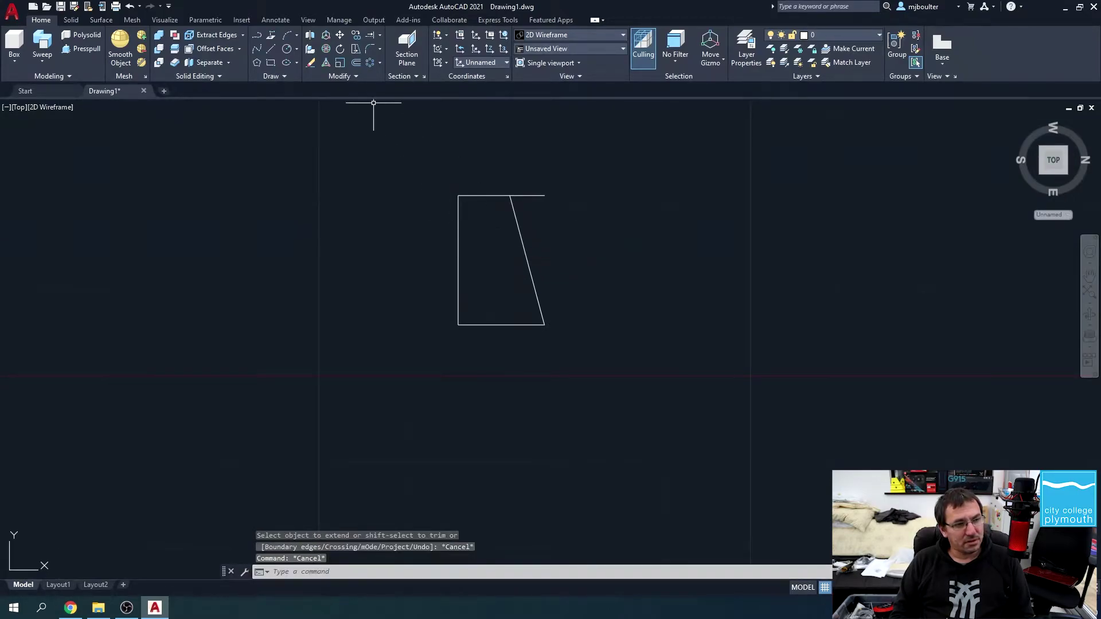
# Step: Begin mirroring the slanted line from the bottom midpoint, then abandon the attempt
pyautogui.click(355, 77)
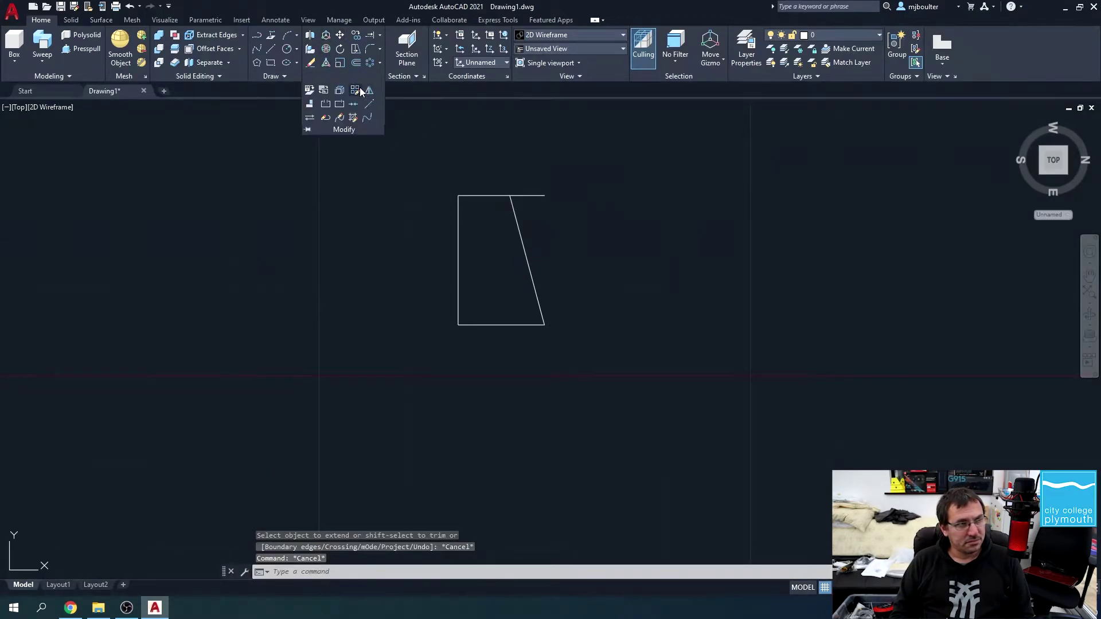
pyautogui.click(366, 92)
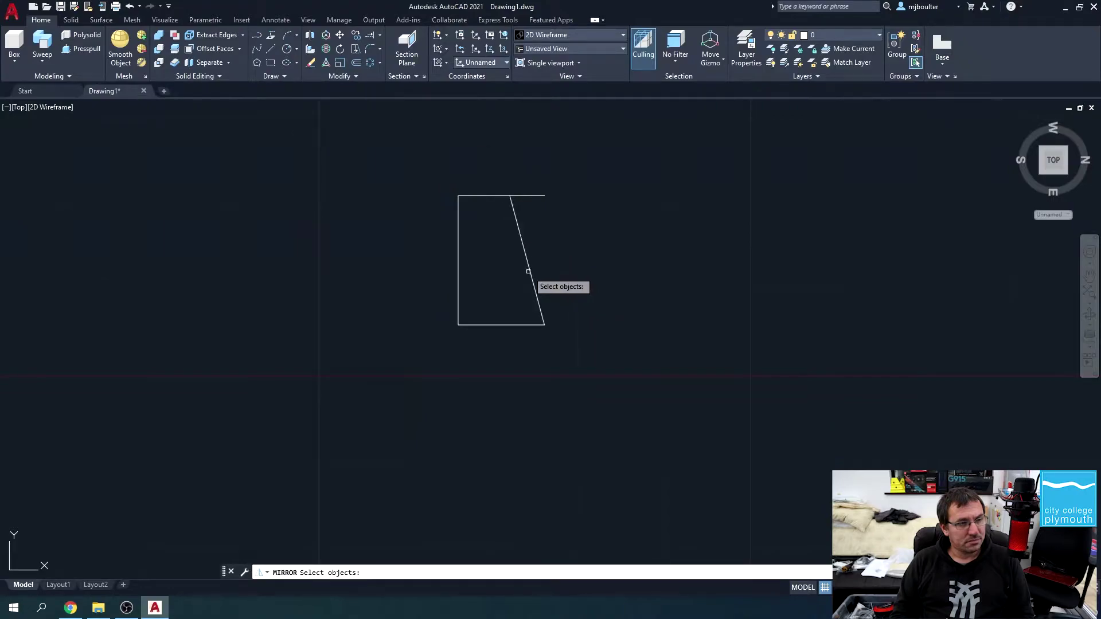
pyautogui.click(530, 270)
pyautogui.press('Return')
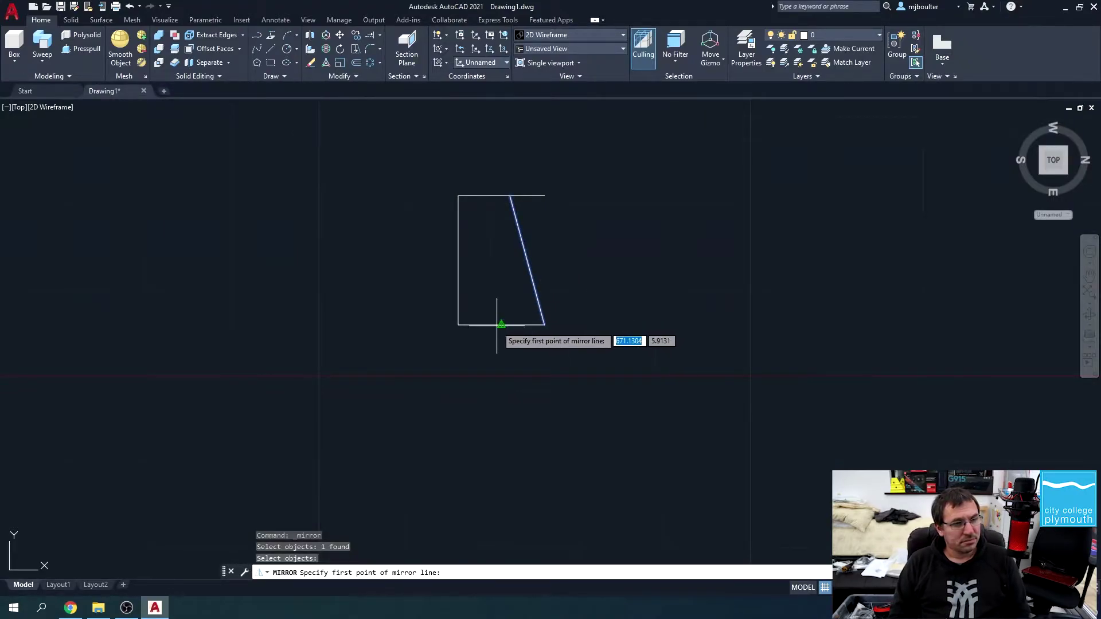
pyautogui.click(501, 325)
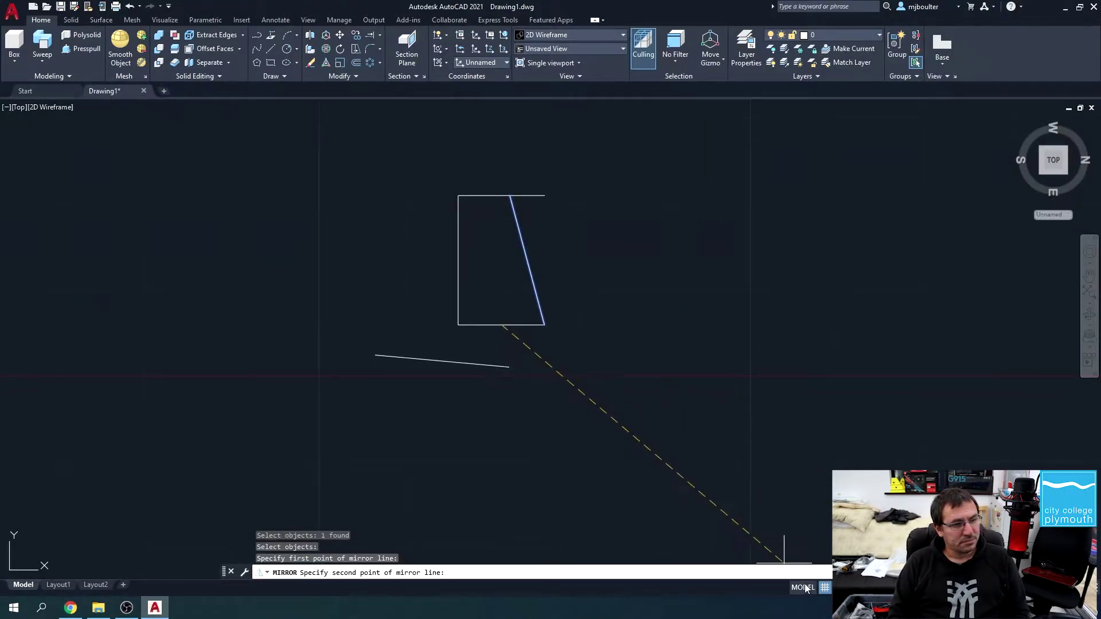
pyautogui.click(521, 145)
pyautogui.press('Escape')
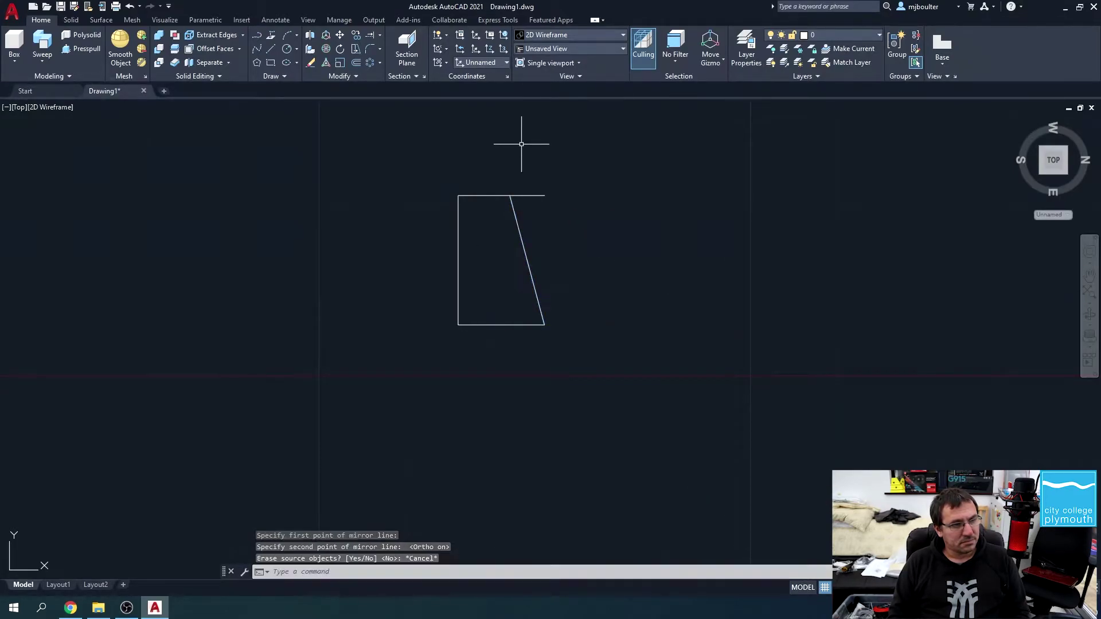
# Step: Mirror the slanted line about a vertical axis through the bottom midpoint, keeping the original
pyautogui.click(355, 77)
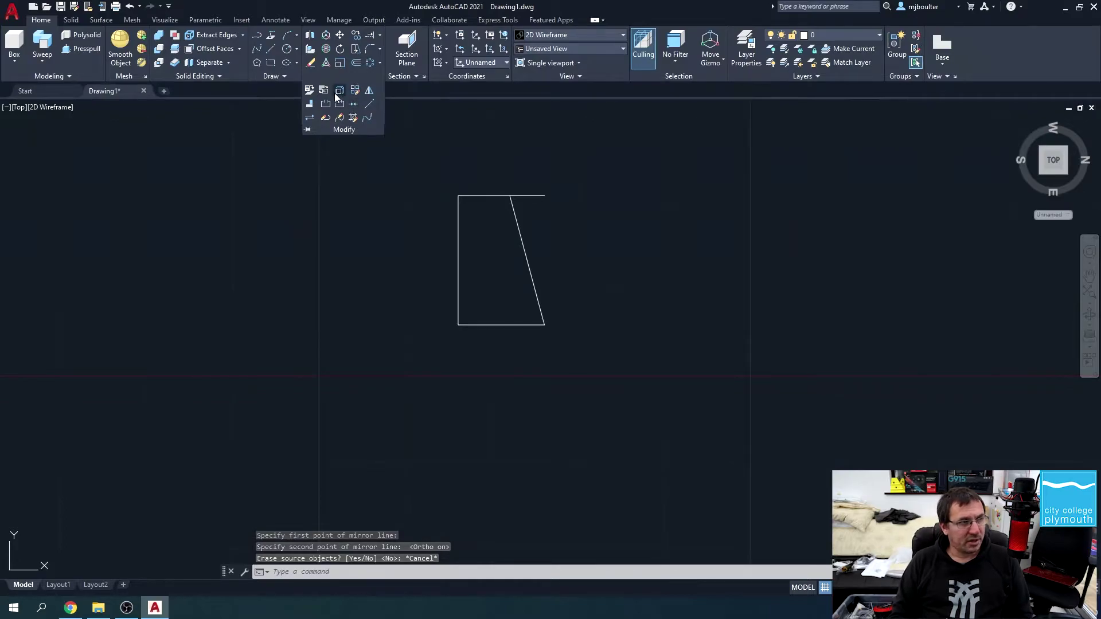
pyautogui.click(369, 90)
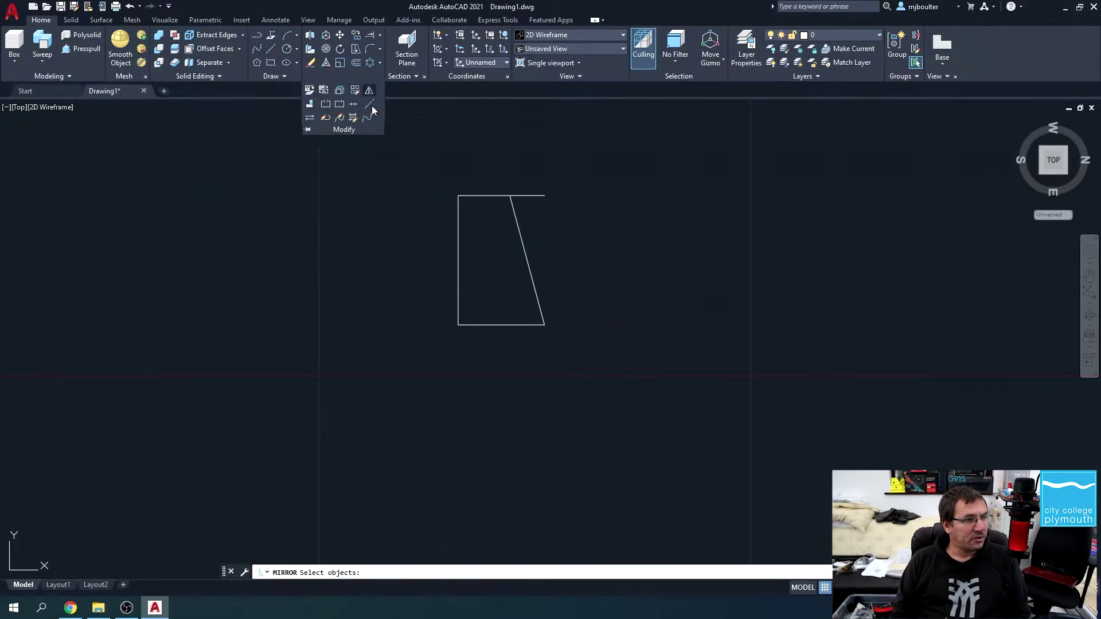
pyautogui.click(528, 267)
pyautogui.press('Return')
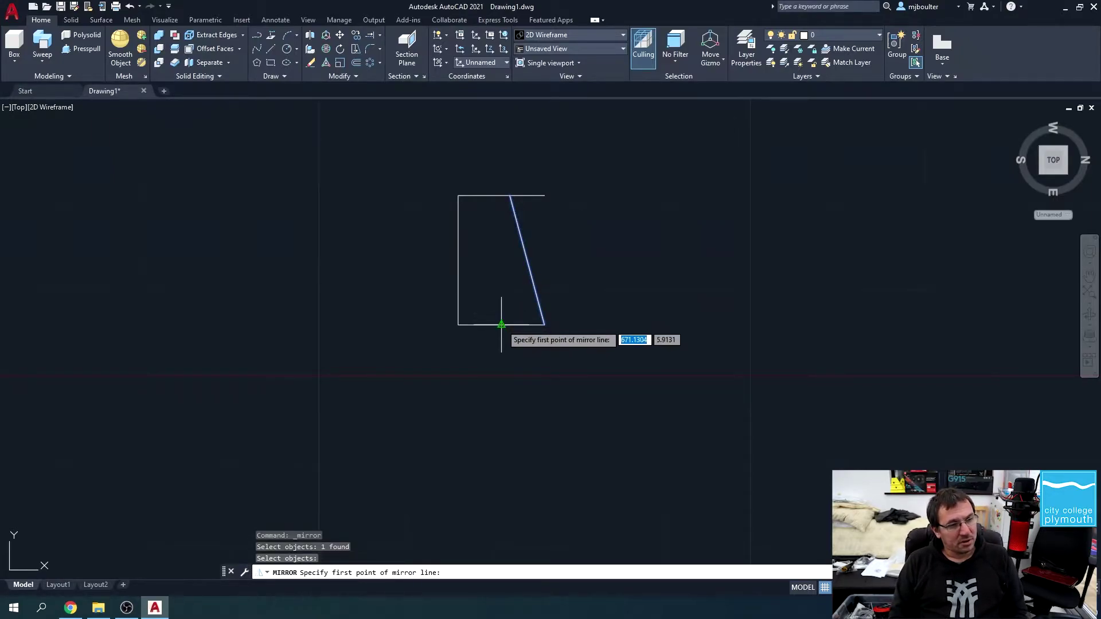
pyautogui.click(501, 324)
pyautogui.click(498, 161)
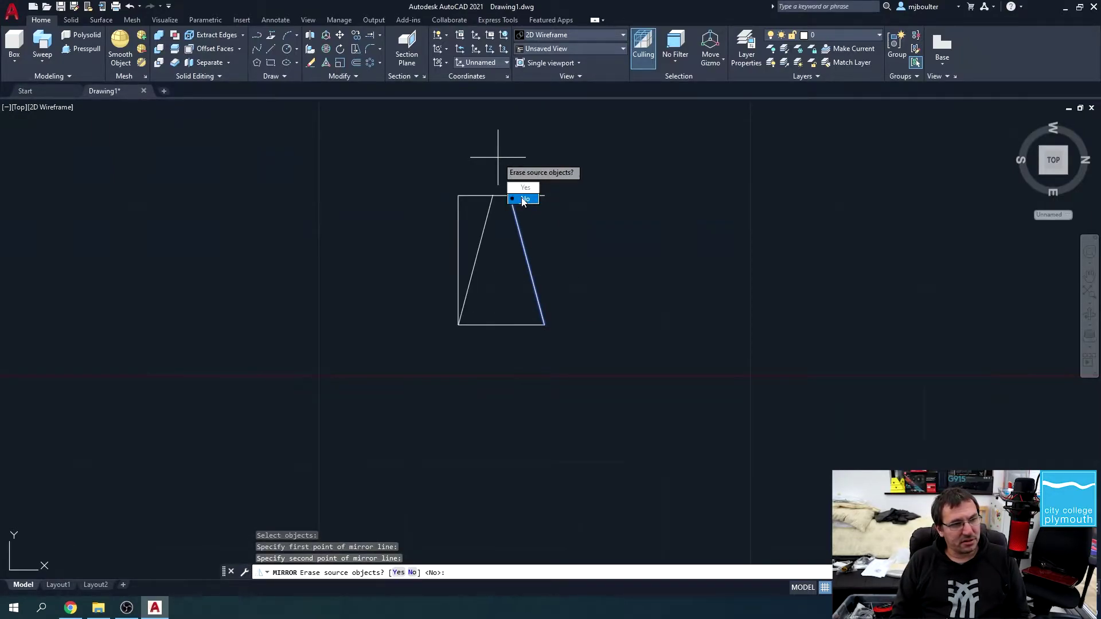
pyautogui.click(523, 199)
pyautogui.scroll(2, 463, 244)
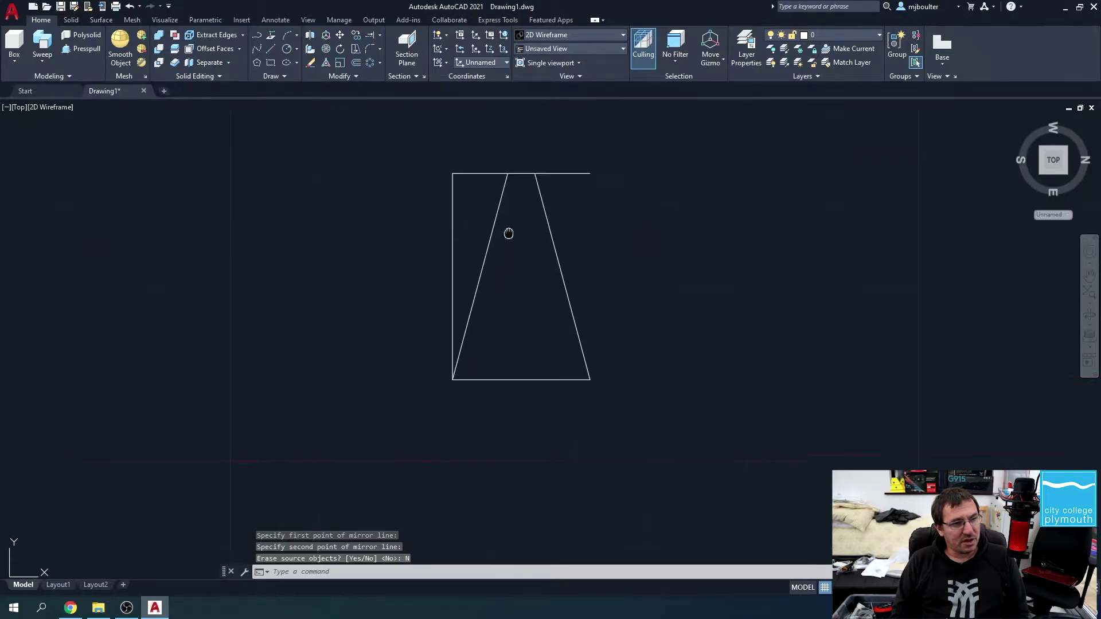
pyautogui.moveTo(506, 239); pyautogui.dragTo(498, 294, button='middle')
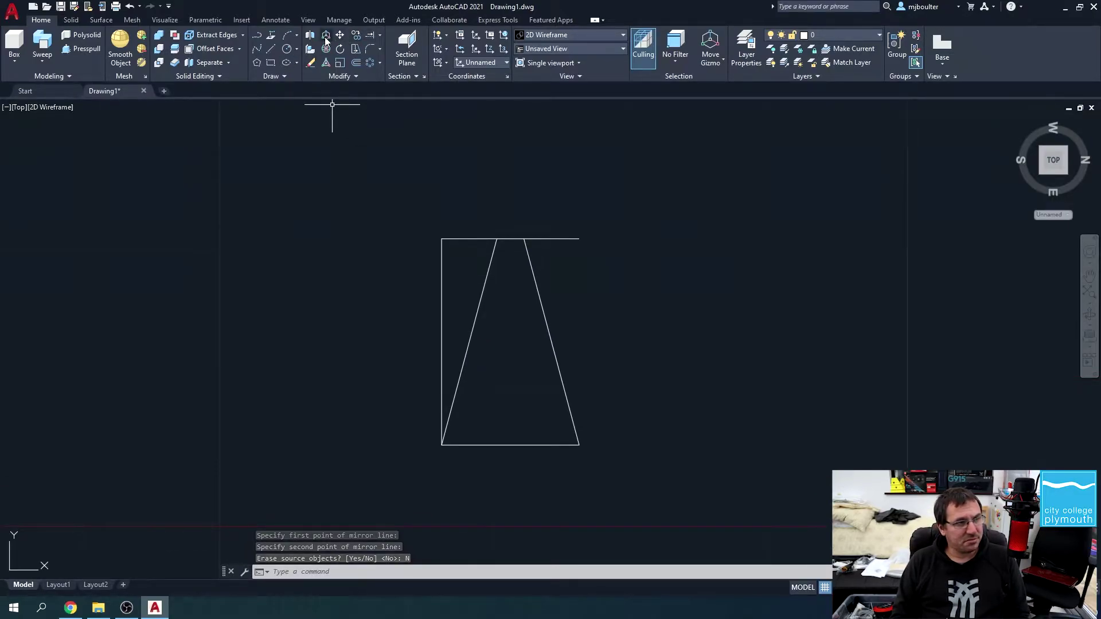
# Step: Trim away the rectangle's leftover top-left segment and left edge
pyautogui.click(382, 37)
pyautogui.click(381, 50)
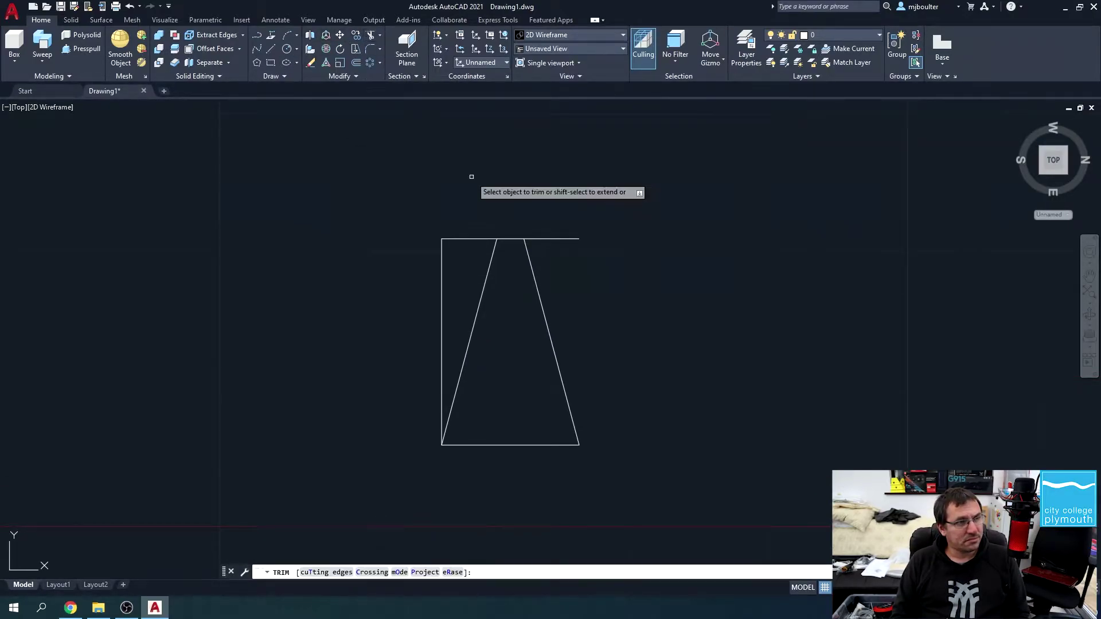
pyautogui.click(450, 239)
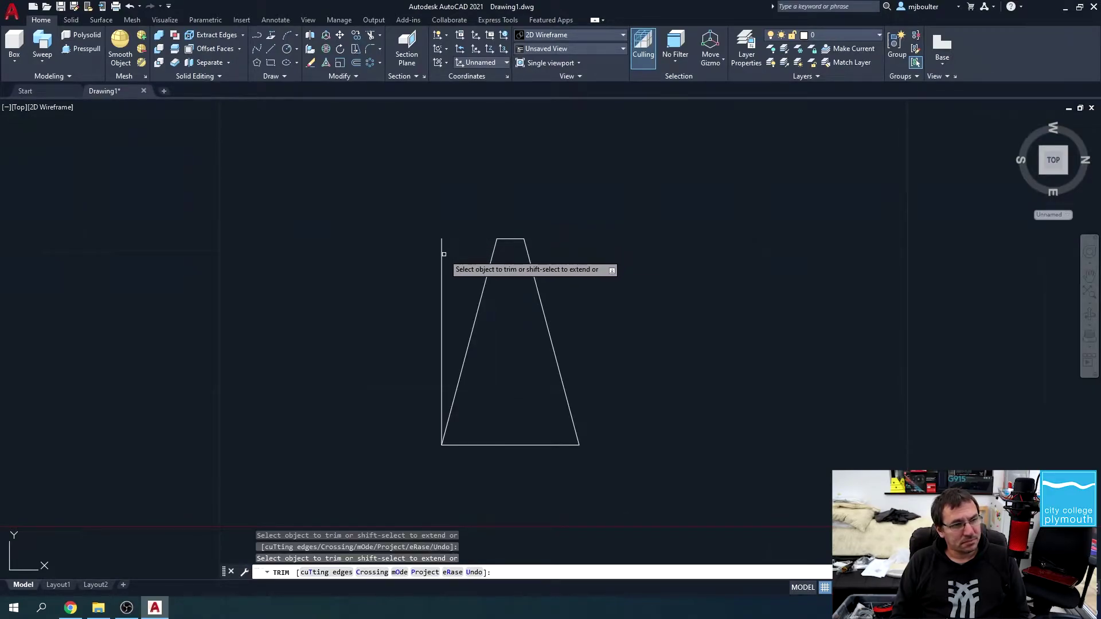
pyautogui.click(442, 252)
pyautogui.scroll(2, 622, 293)
pyautogui.scroll(-4, 619, 298)
pyautogui.press('Escape')
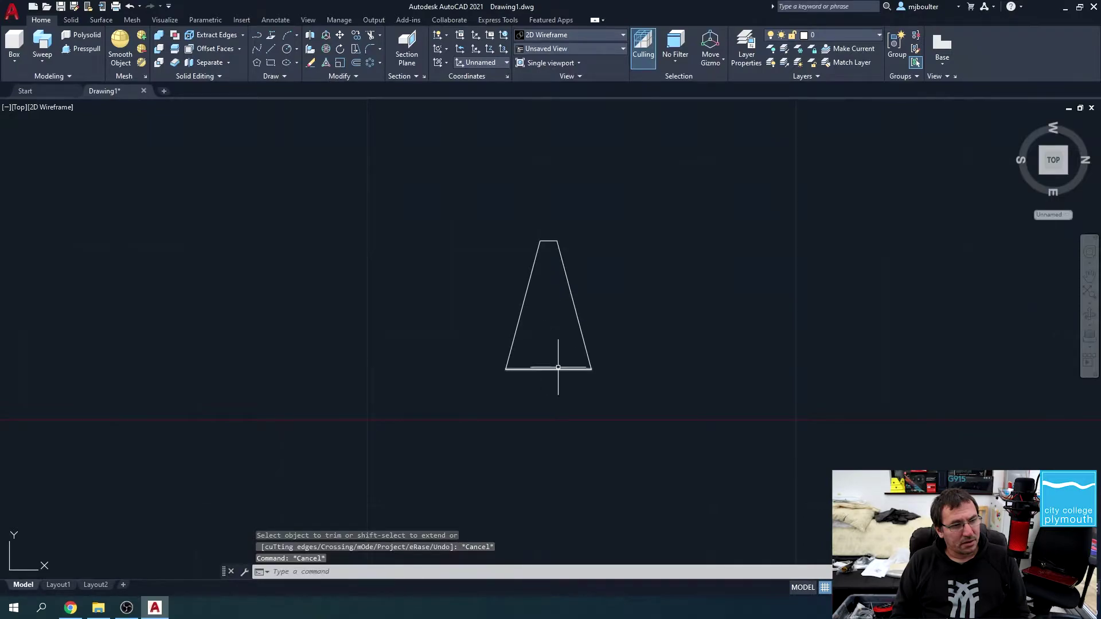
# Step: Join the four remaining lines into one closed trapezoid polyline with JOIN
pyautogui.write('join')
pyautogui.press('Return')
pyautogui.click(444, 217)
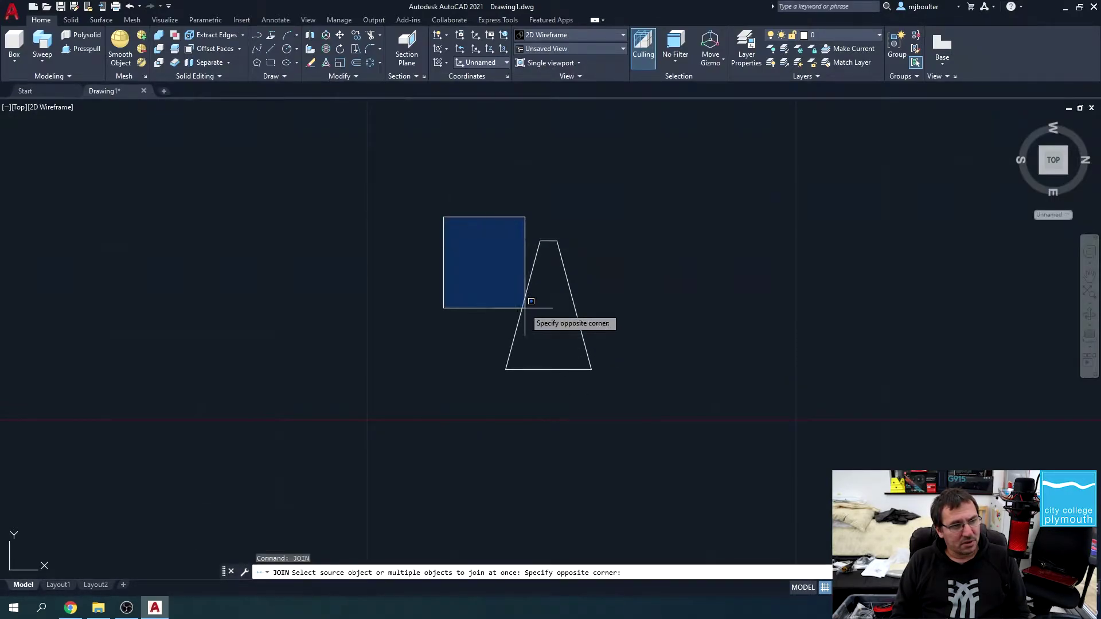
pyautogui.click(696, 435)
pyautogui.press('Return')
pyautogui.scroll(-4, 639, 374)
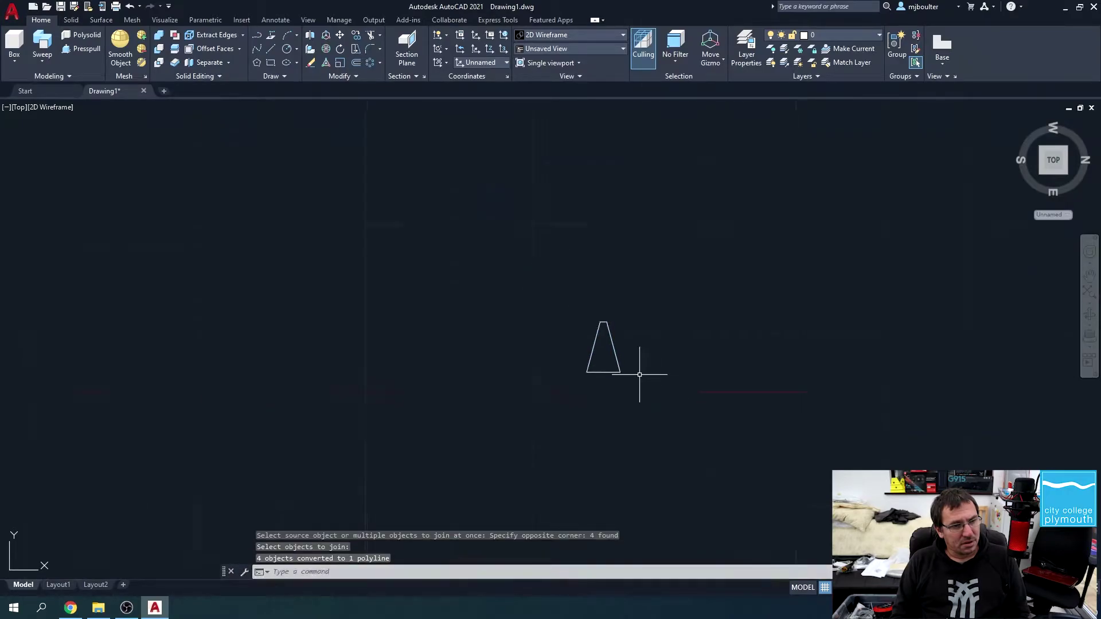
pyautogui.moveTo(805, 389); pyautogui.dragTo(579, 366, button='middle')
pyautogui.scroll(-5, 688, 366)
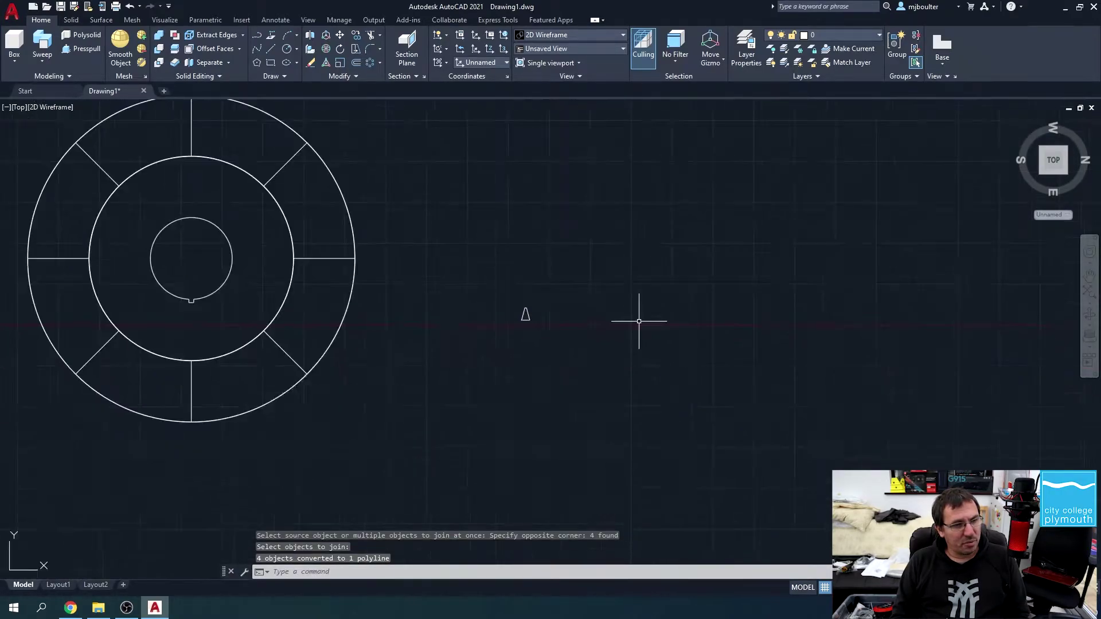
# Step: Copy the trapezoid 100 units to the right, using its bottom midpoint as base point
pyautogui.click(356, 36)
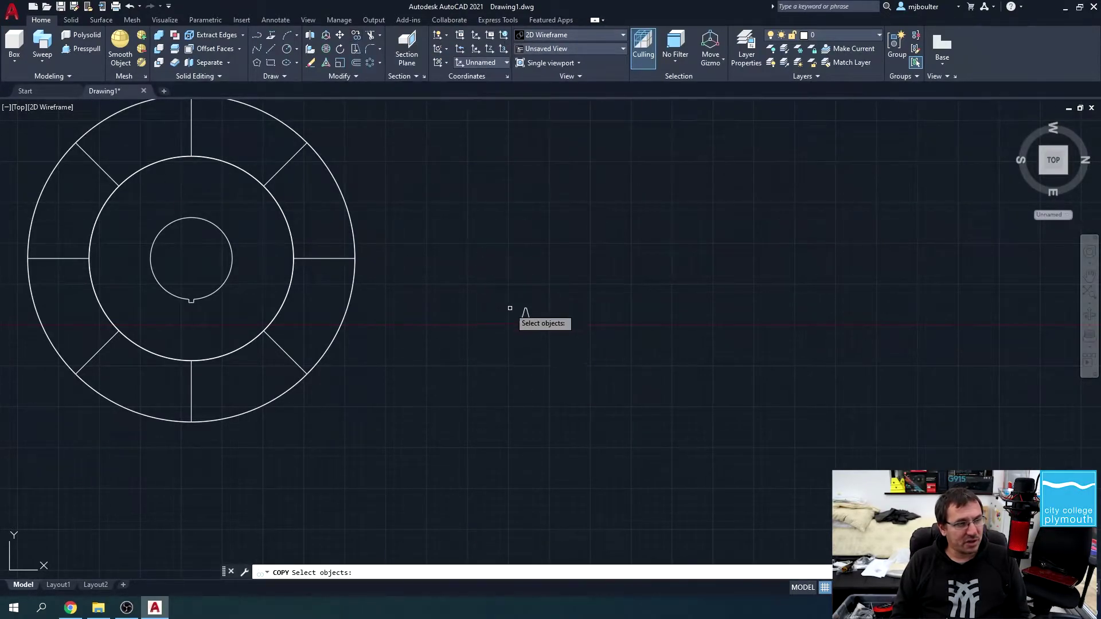
pyautogui.scroll(8, 510, 308)
pyautogui.click(488, 221)
pyautogui.click(636, 383)
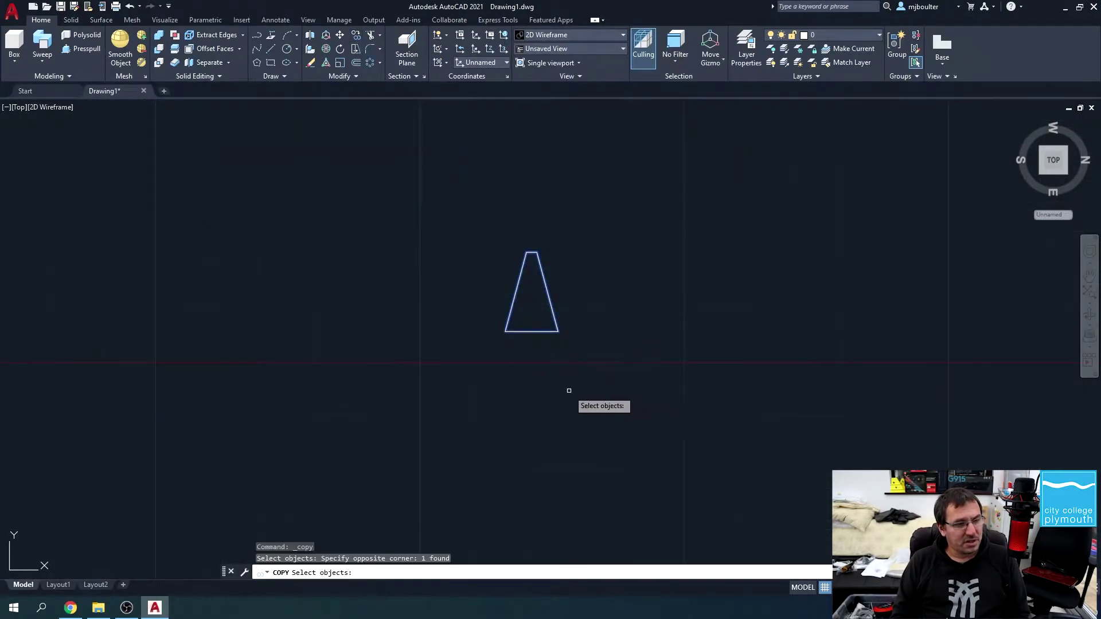
pyautogui.press('Return')
pyautogui.click(532, 331)
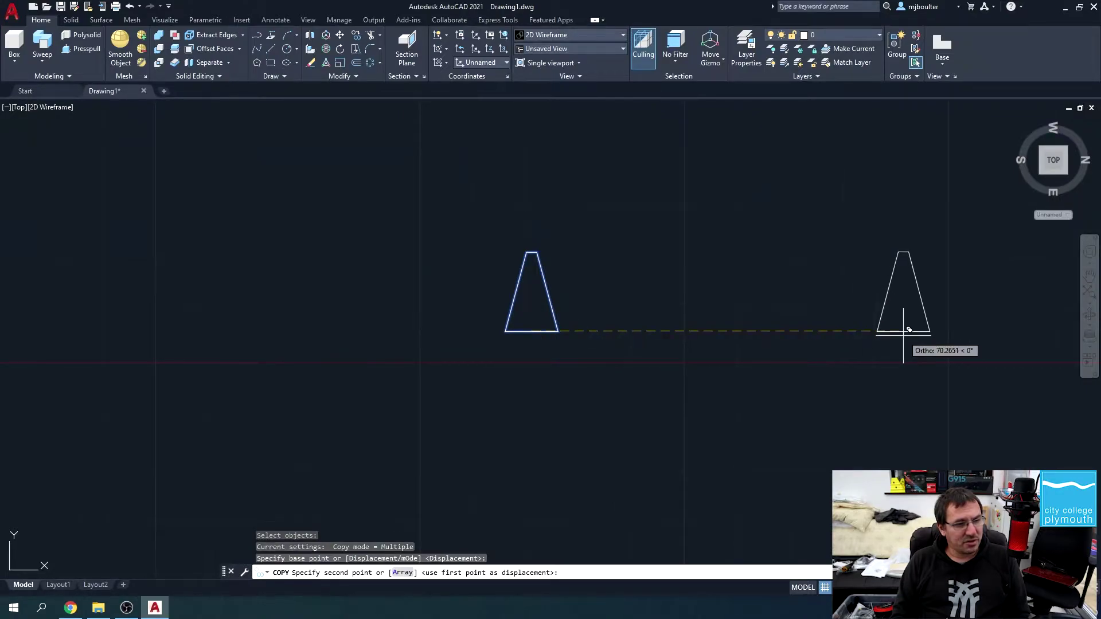
pyautogui.write('100')
pyautogui.press('Return')
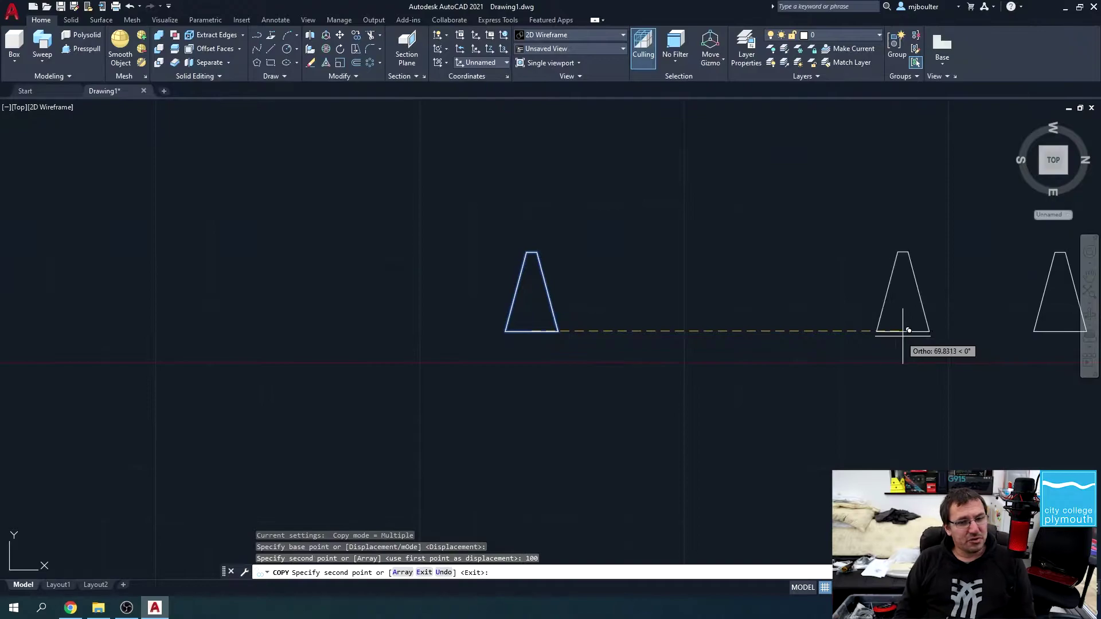
pyautogui.scroll(-4, 908, 331)
pyautogui.press('Escape')
pyautogui.moveTo(841, 351); pyautogui.dragTo(679, 375, button='middle')
pyautogui.click(1041, 172)
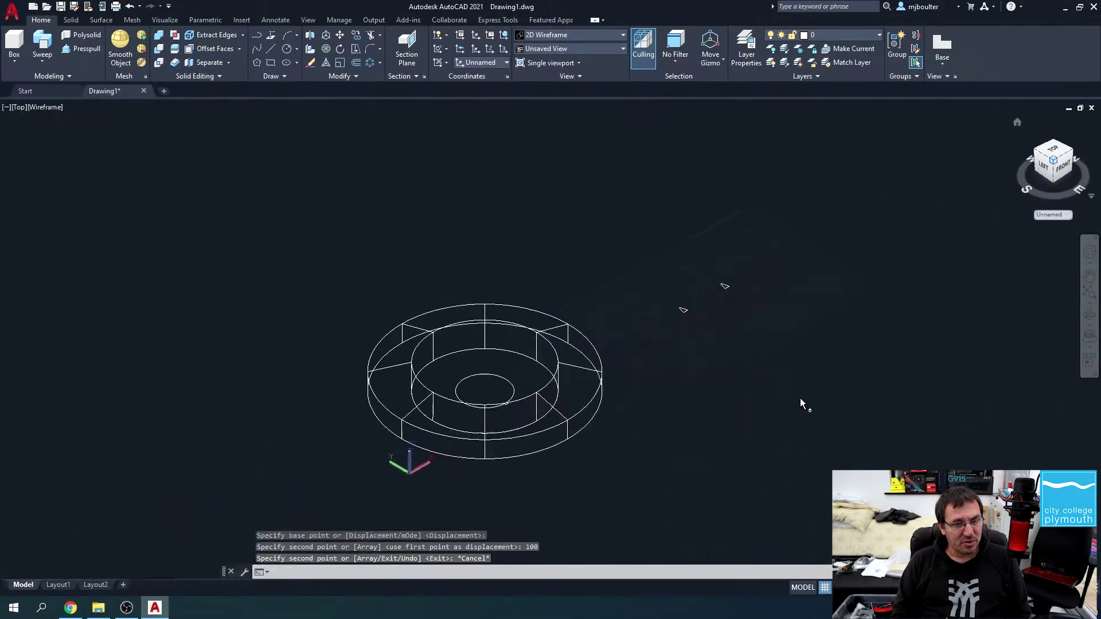
# Step: Stand both trapezoid profiles upright with a single 3DROTATE
pyautogui.click(326, 49)
pyautogui.click(417, 175)
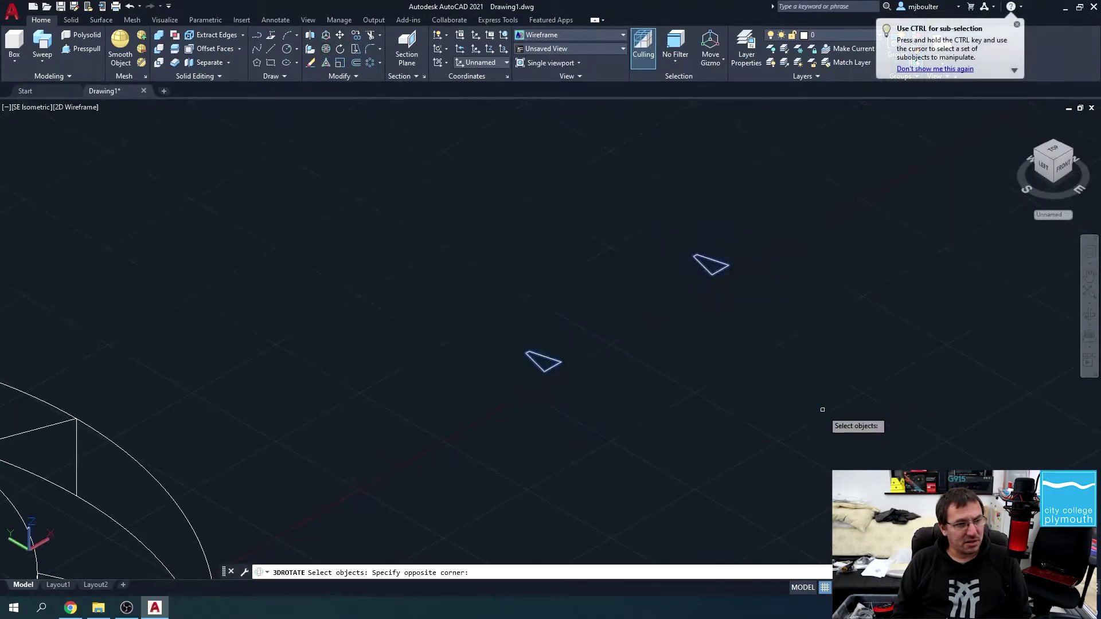
pyautogui.click(848, 425)
pyautogui.press('Return')
pyautogui.click(623, 311)
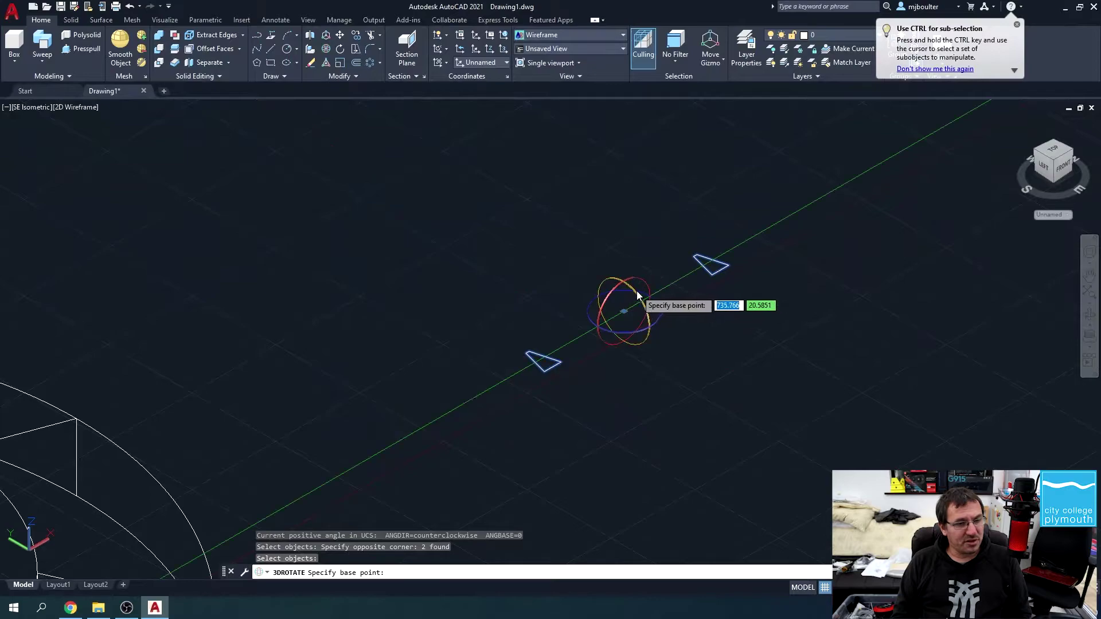
pyautogui.click(636, 291)
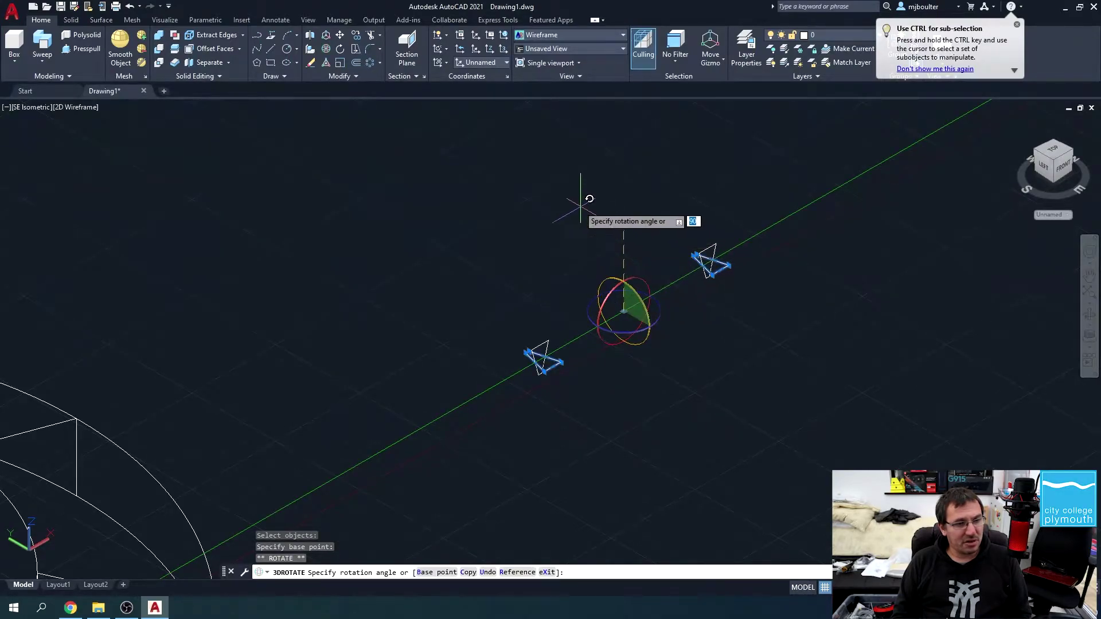
pyautogui.click(627, 399)
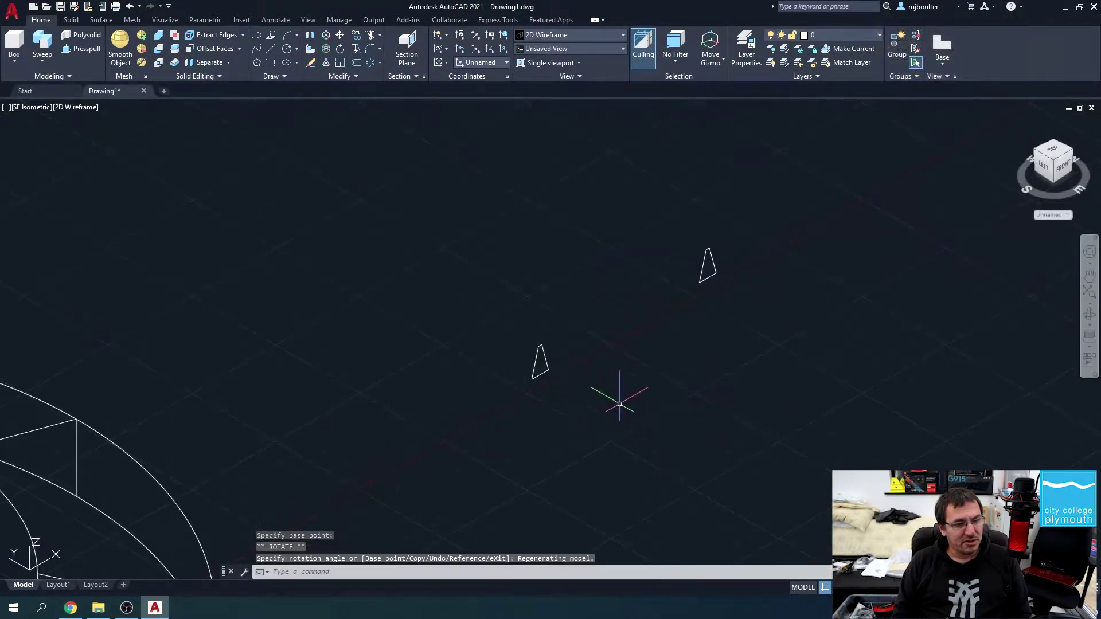
# Step: Rotate the lower triangle in 3D about its vertical axis
pyautogui.click(326, 53)
pyautogui.click(550, 381)
pyautogui.press('Return')
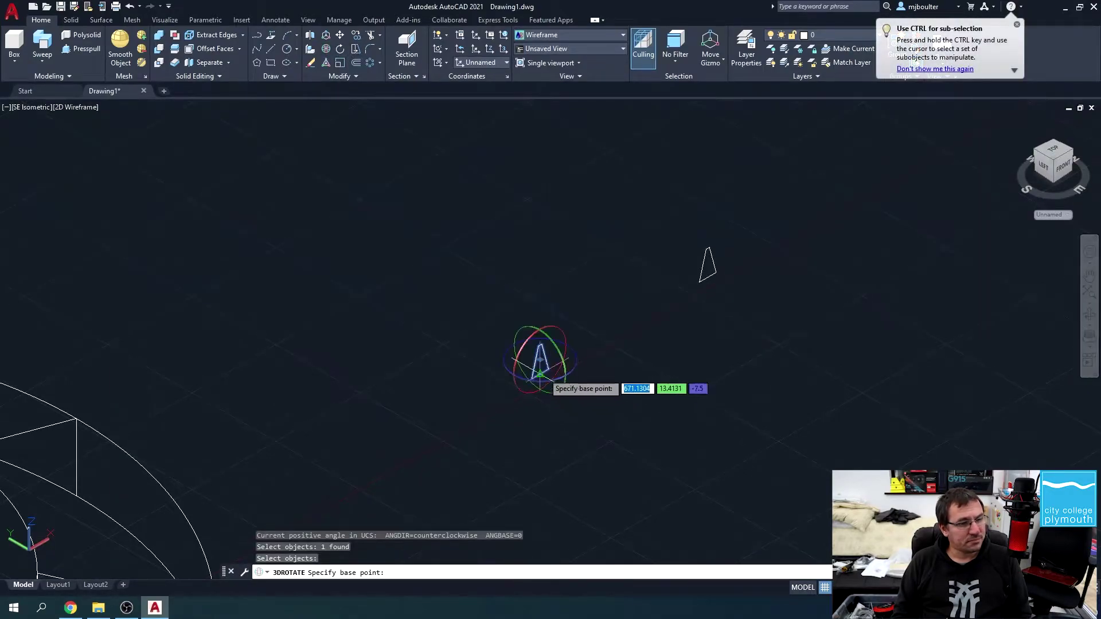
pyautogui.click(575, 363)
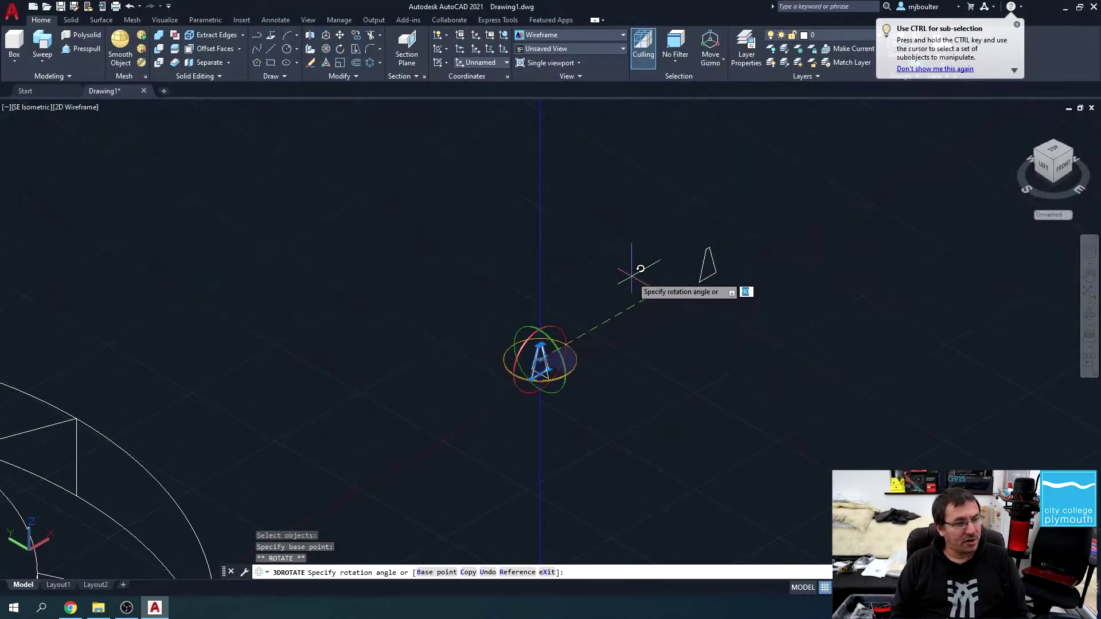
pyautogui.press('Return')
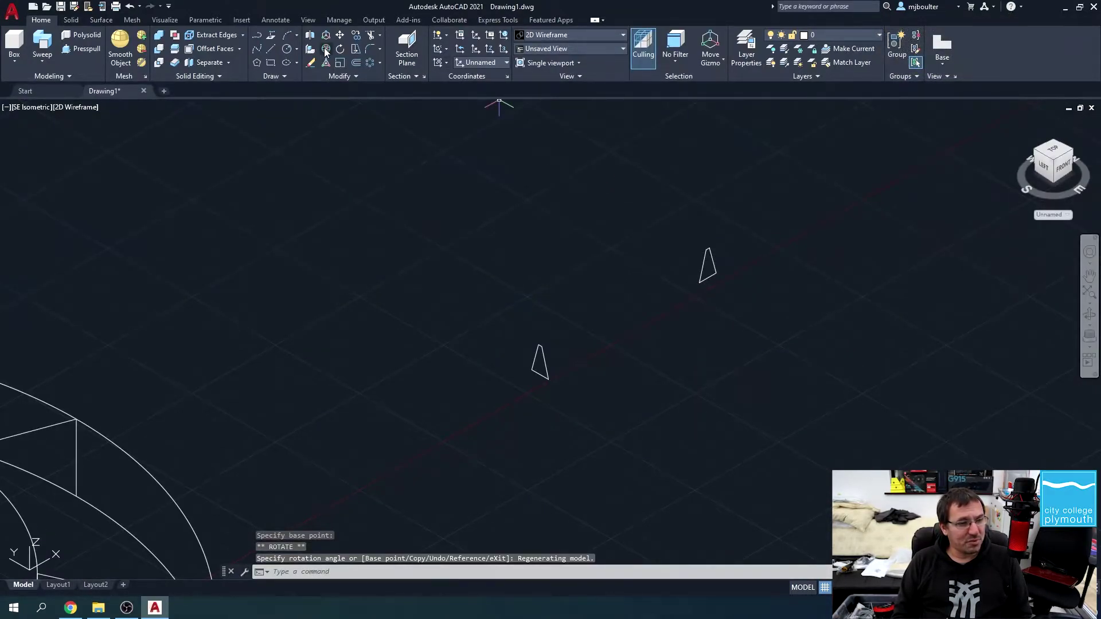
# Step: Rotate the upper-right triangle in 3D about its vertical axis
pyautogui.click(325, 50)
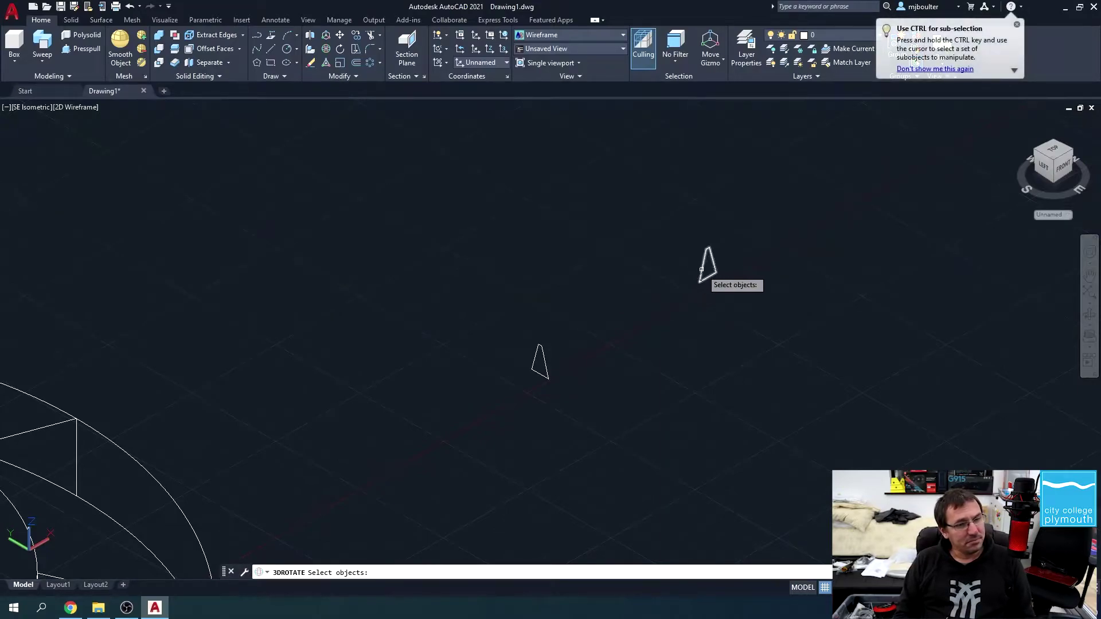
pyautogui.click(701, 269)
pyautogui.press('Return')
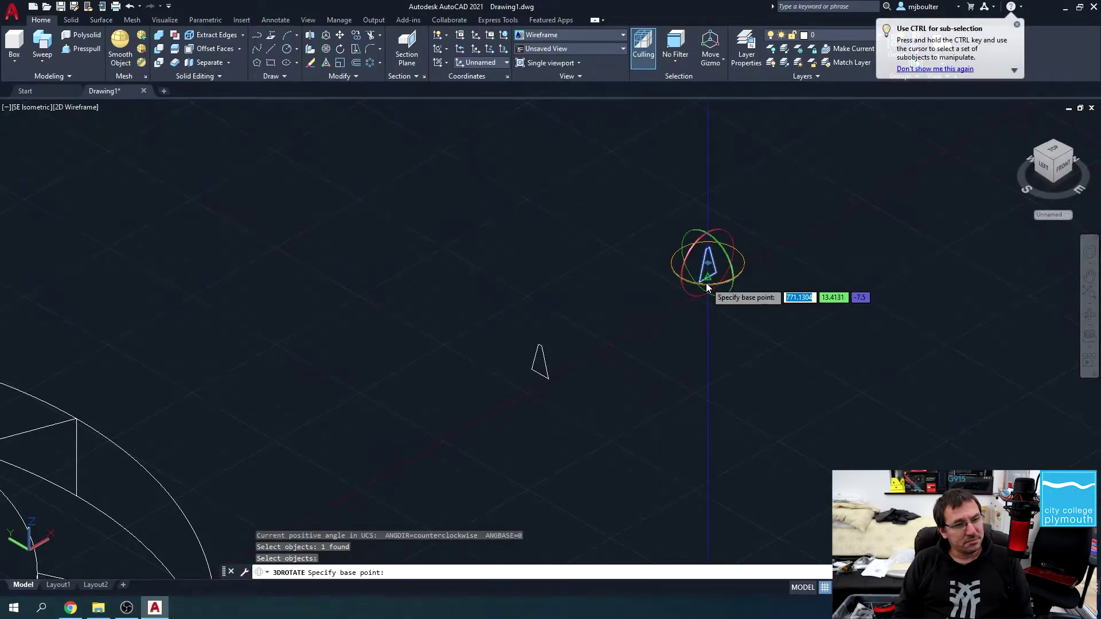
pyautogui.click(743, 271)
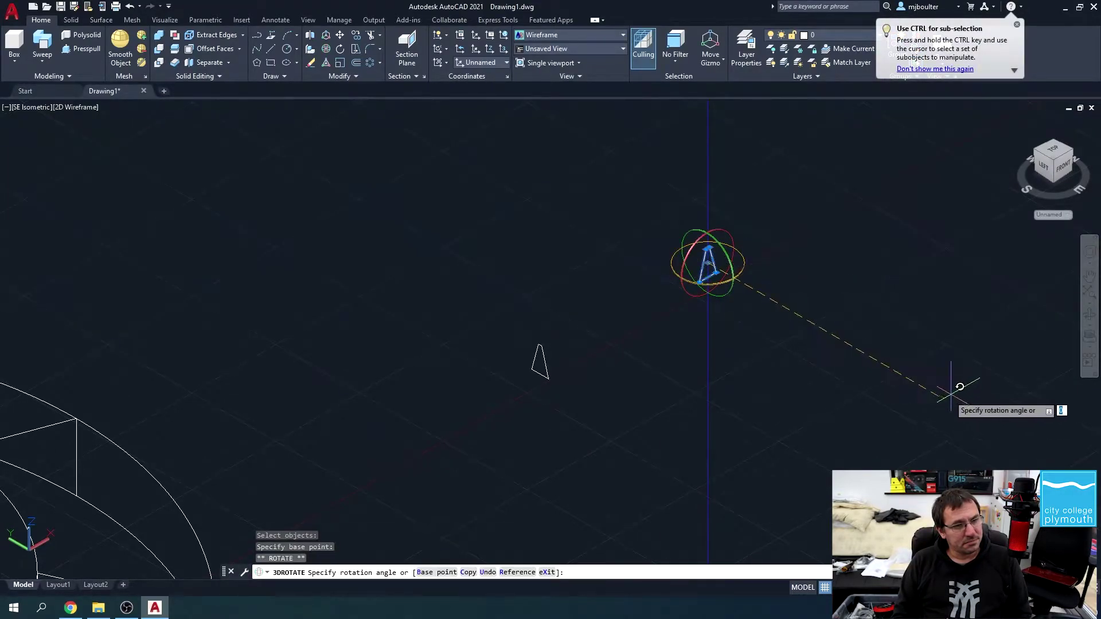
pyautogui.click(865, 173)
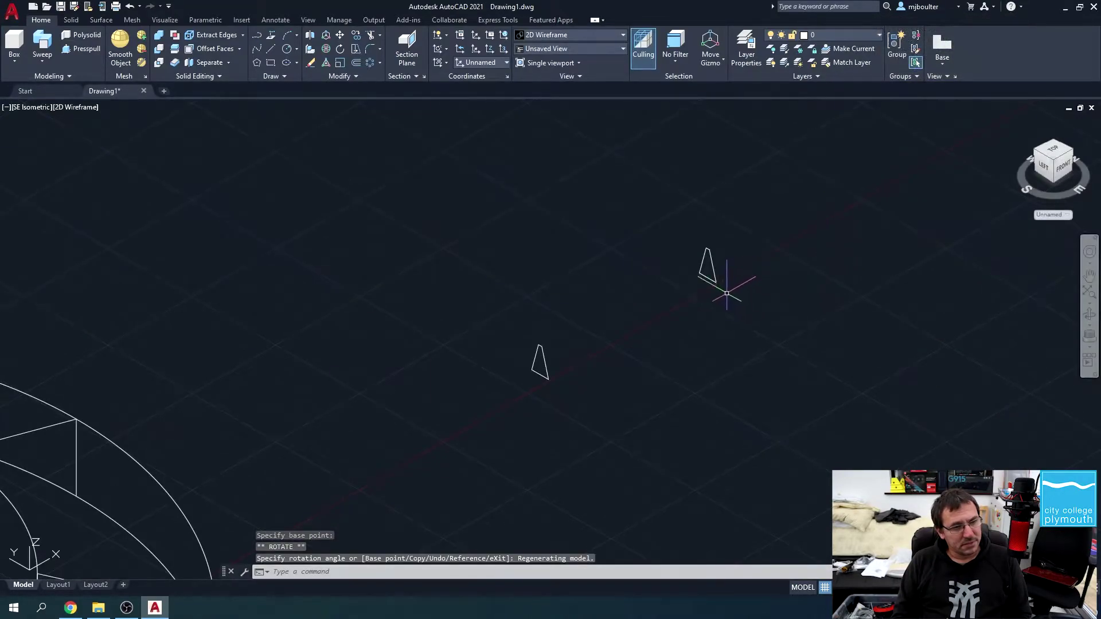
pyautogui.press('Escape')
pyautogui.scroll(2, 642, 336)
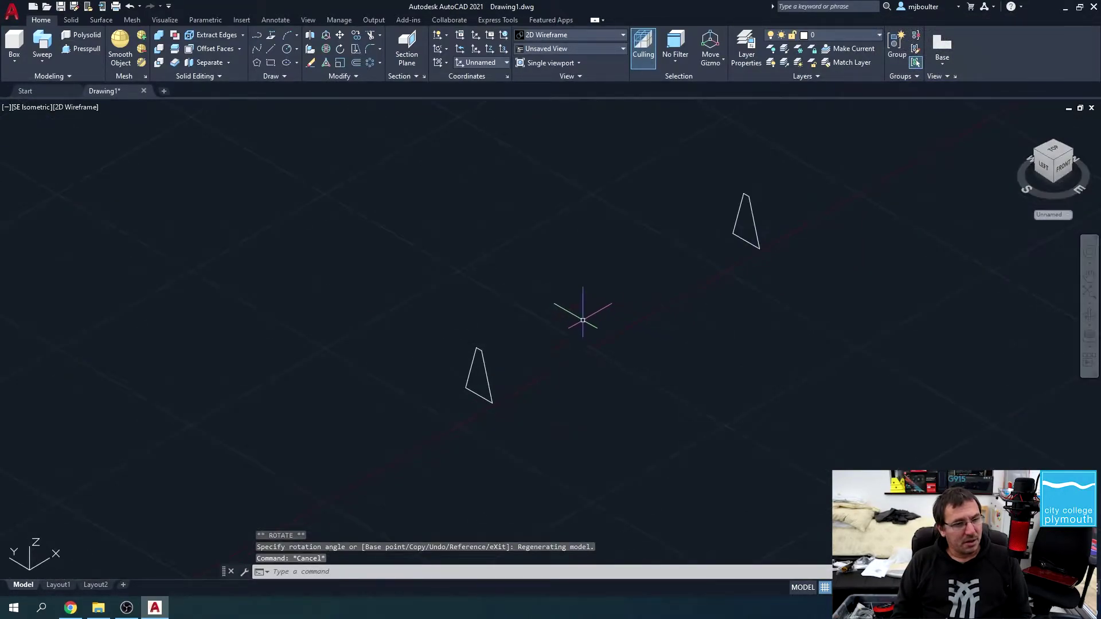
# Step: Draw a line linking the bottom corners of the two upright triangles
pyautogui.click(271, 49)
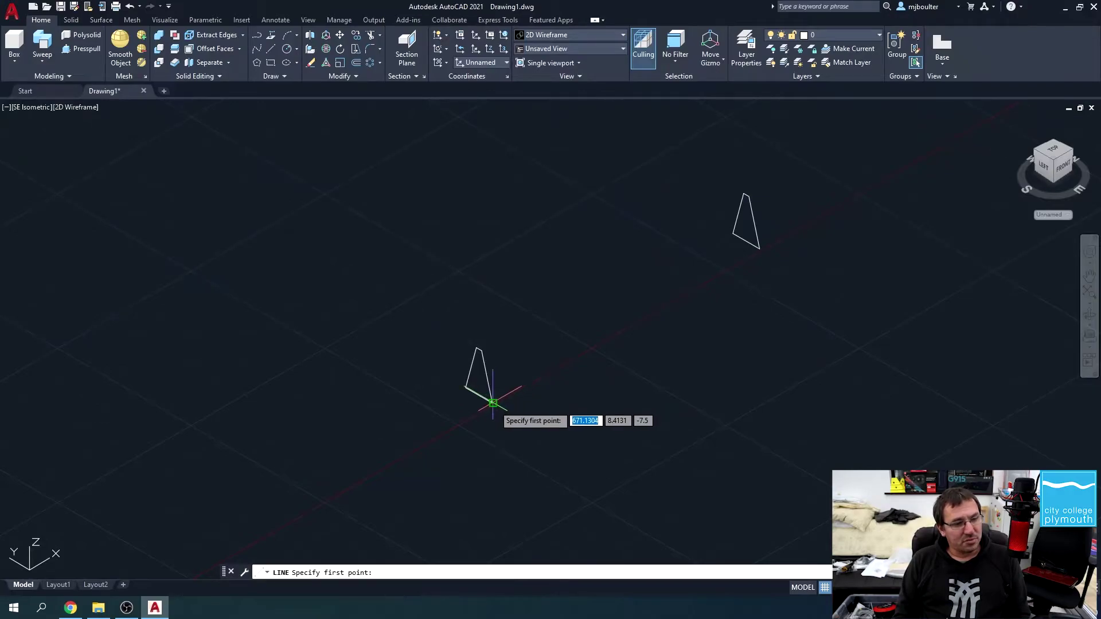
pyautogui.click(493, 403)
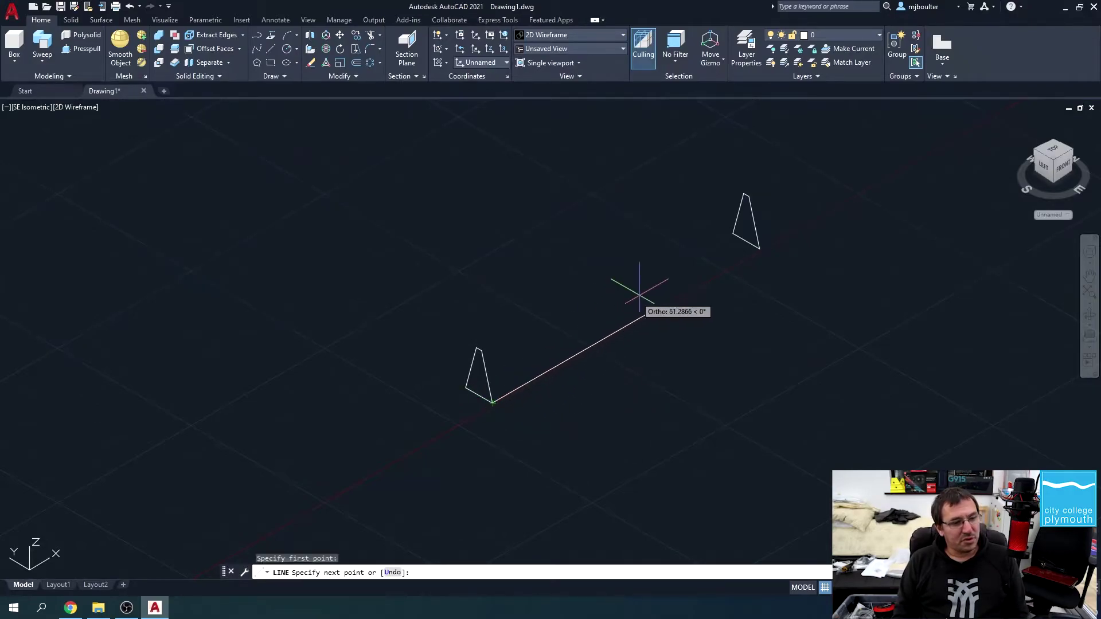
pyautogui.click(758, 249)
pyautogui.press('Escape')
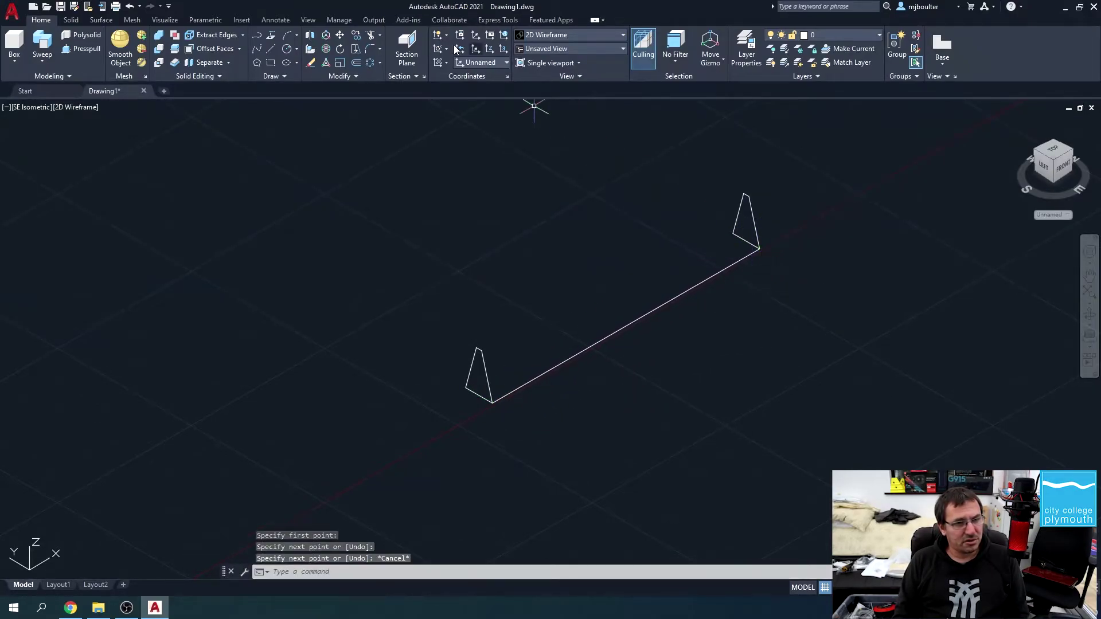
# Step: Move the upper triangle to a new position near the line's upper end
pyautogui.click(340, 35)
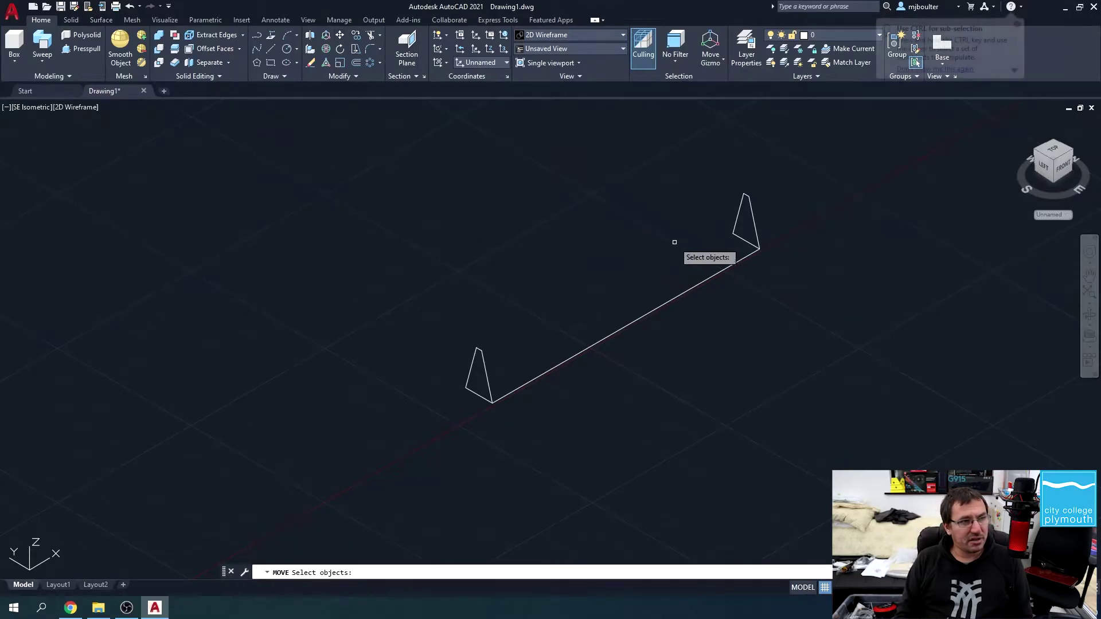
pyautogui.scroll(4, 736, 236)
pyautogui.click(736, 234)
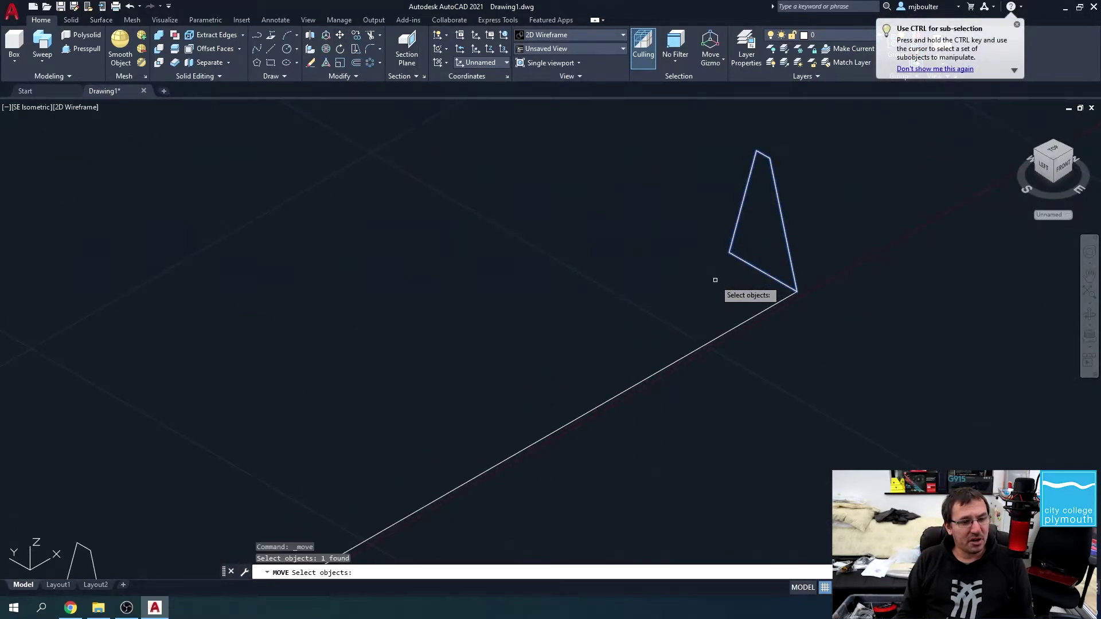
pyautogui.press('Return')
pyautogui.click(763, 270)
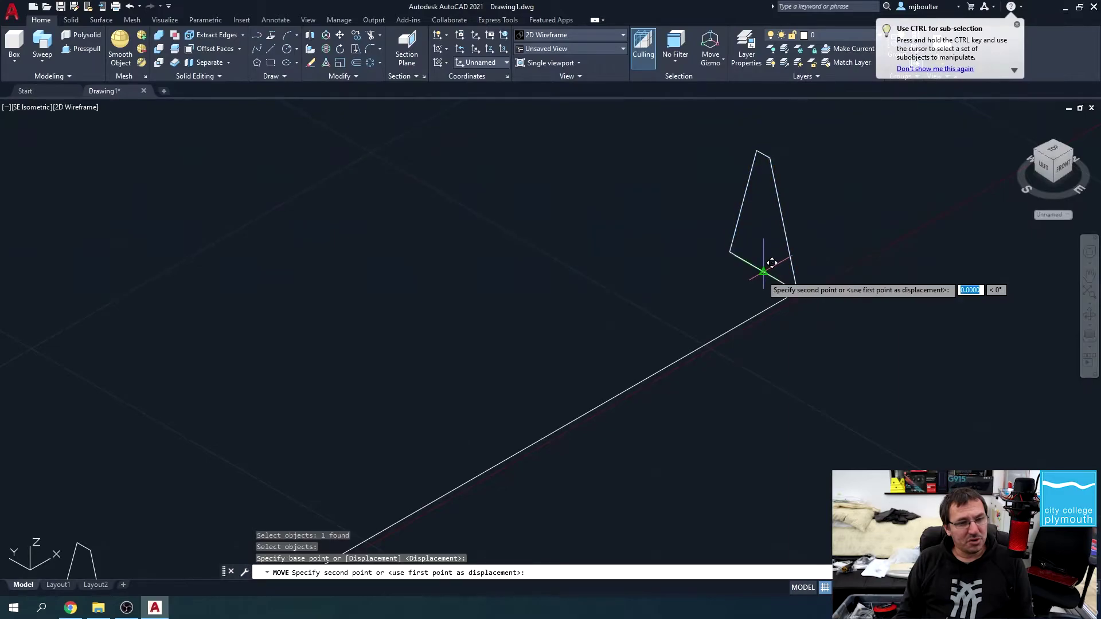
pyautogui.click(799, 291)
pyautogui.scroll(-4, 800, 292)
pyautogui.moveTo(786, 381); pyautogui.dragTo(670, 359, button='middle')
pyautogui.scroll(2, 662, 362)
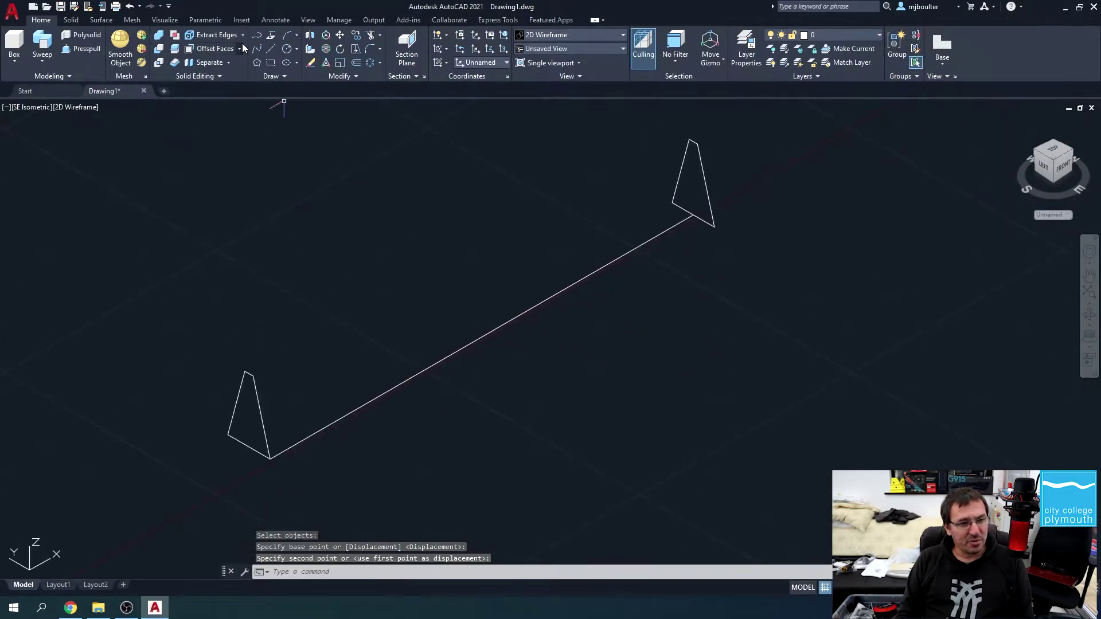
# Step: Draw a trial three-point arc along the line, then delete it
pyautogui.click(288, 35)
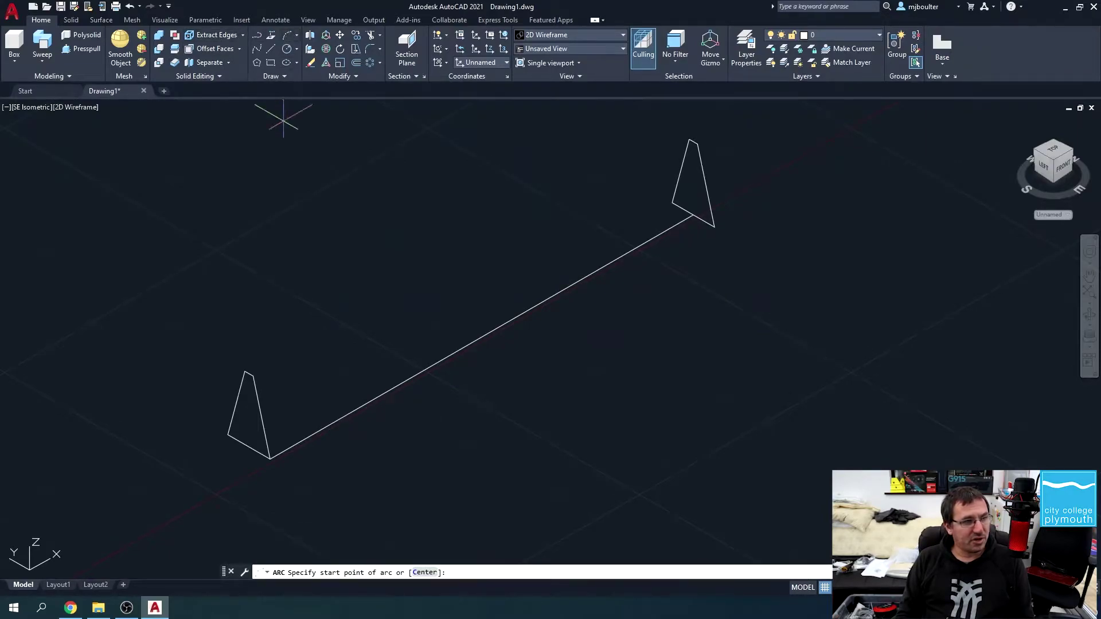
pyautogui.click(270, 459)
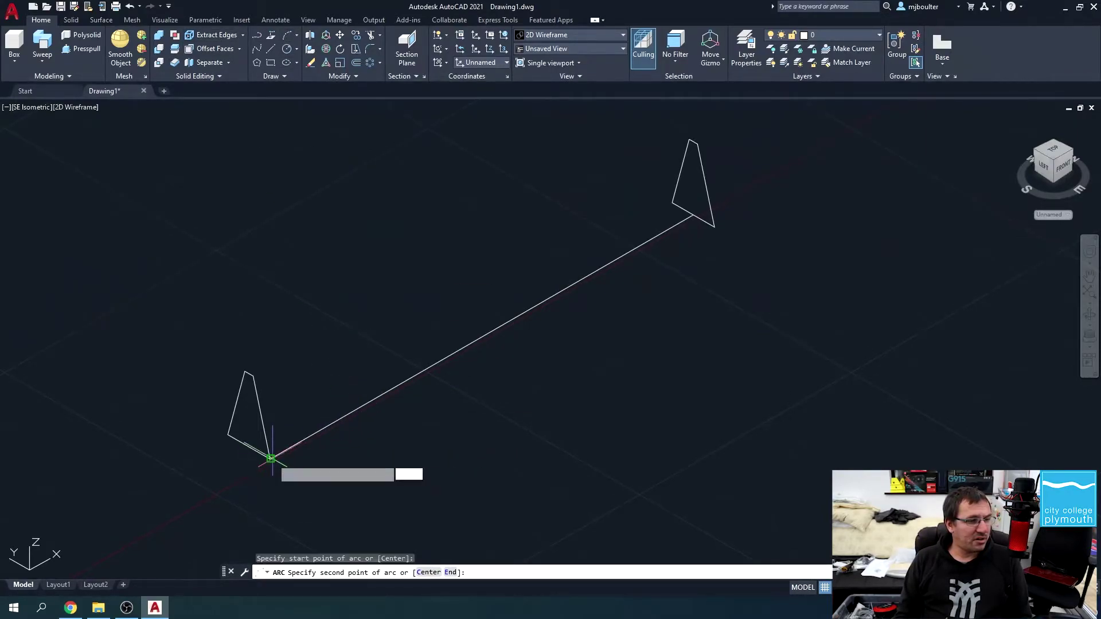
pyautogui.click(481, 336)
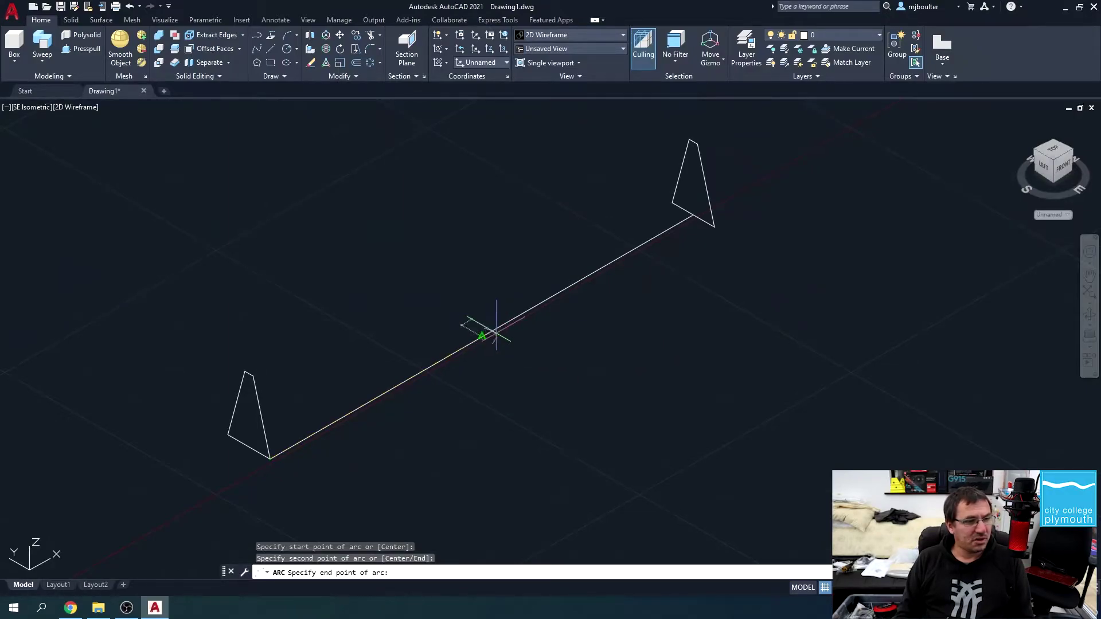
pyautogui.click(715, 227)
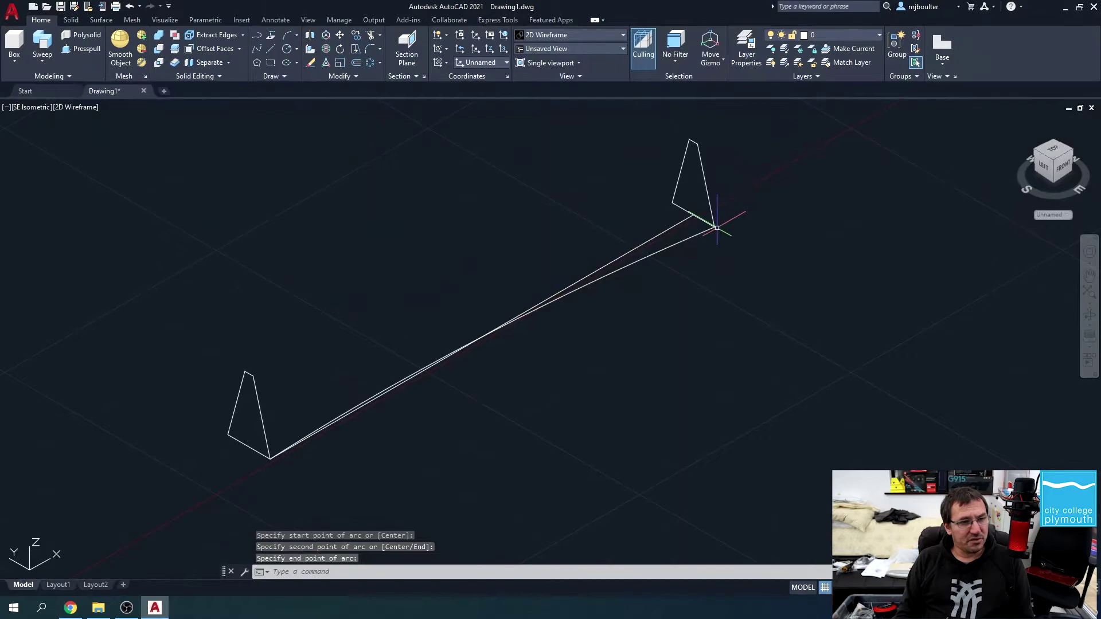
pyautogui.click(629, 249)
pyautogui.press('Delete')
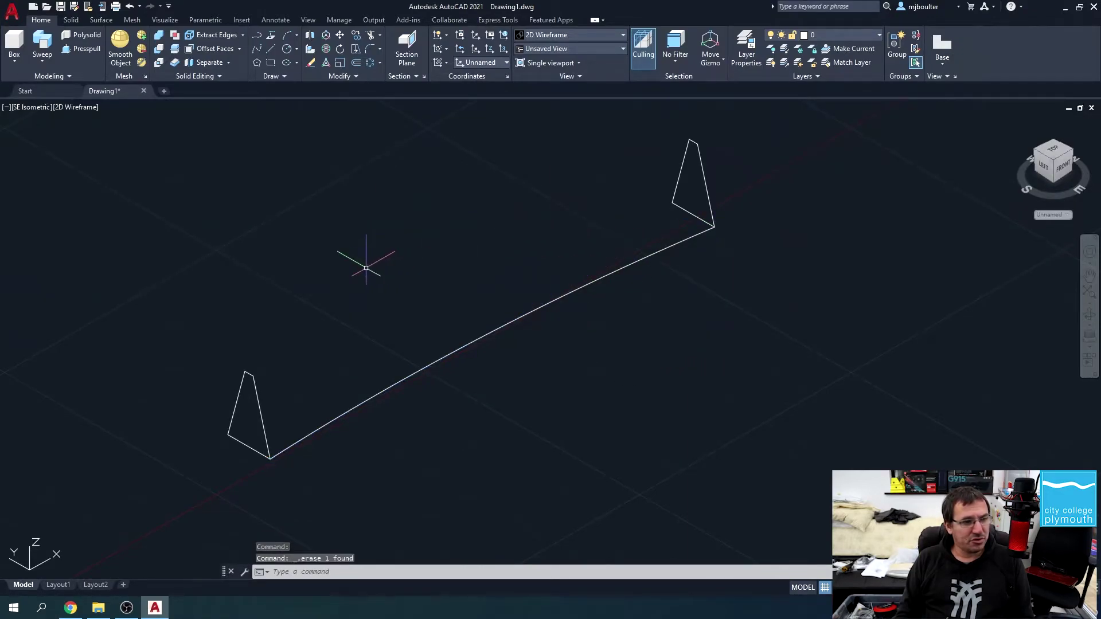
# Step: Loft the two triangle cross sections along the connecting line as the path
pyautogui.click(32, 59)
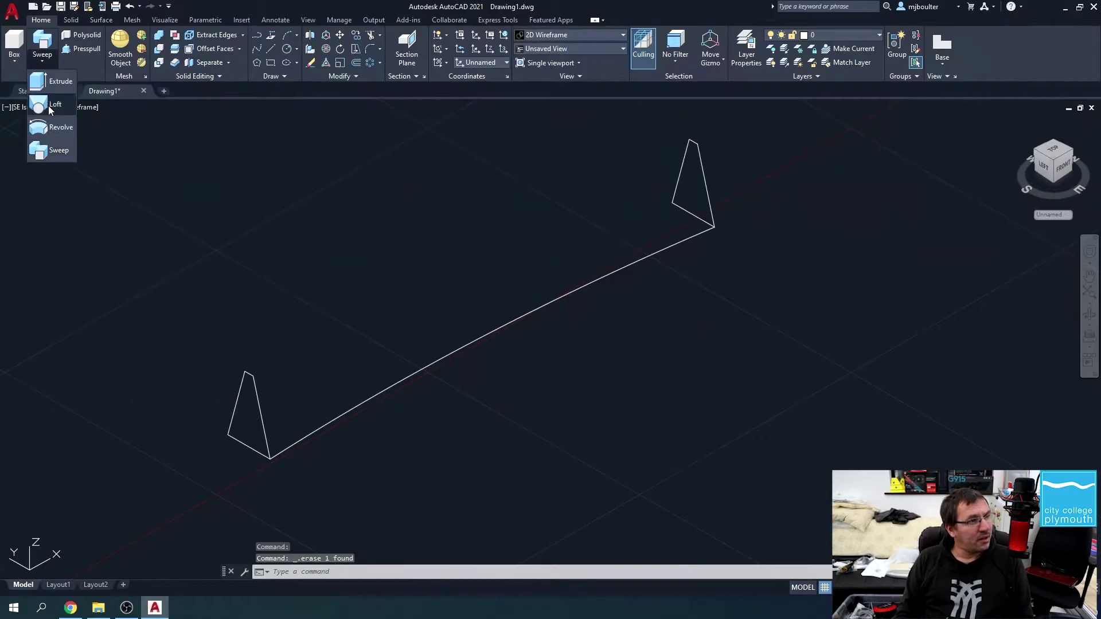
pyautogui.click(46, 152)
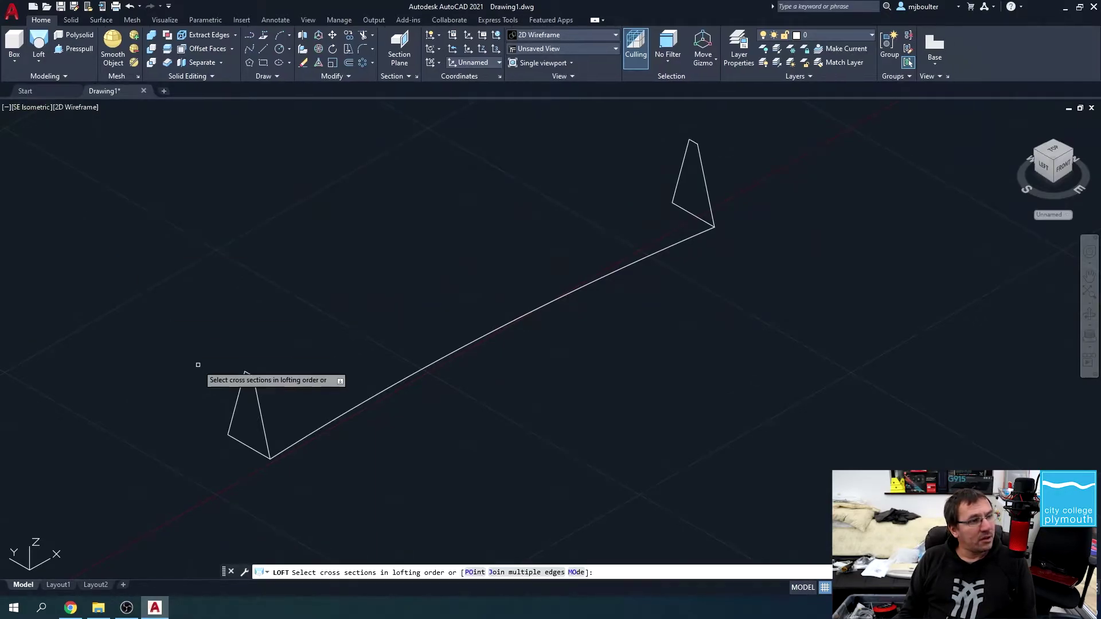
pyautogui.click(261, 427)
pyautogui.click(707, 191)
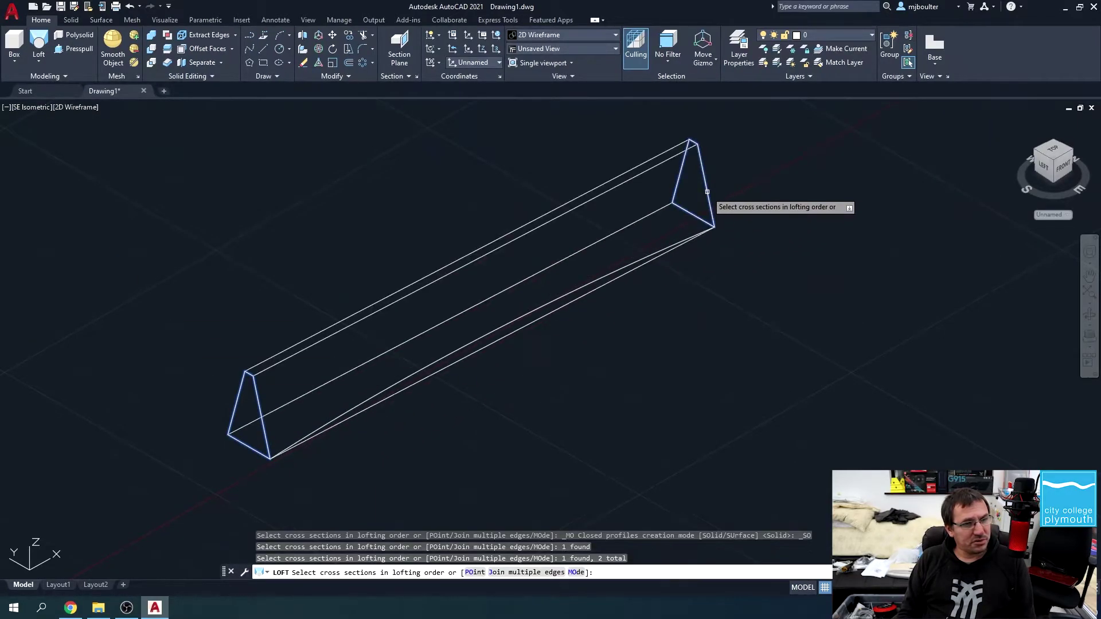
pyautogui.press('Return')
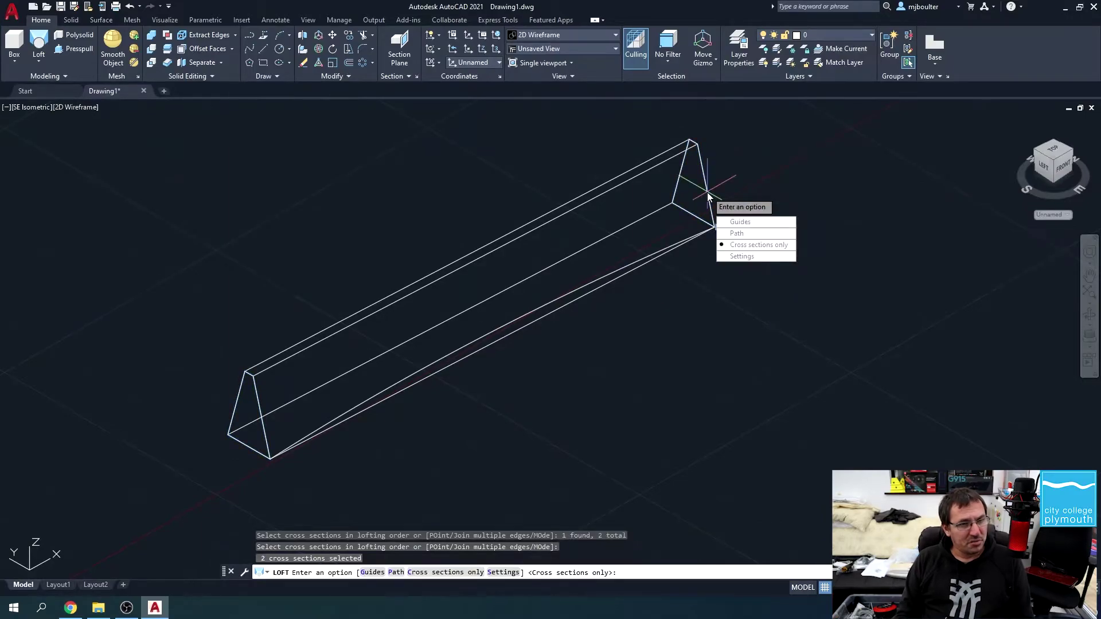
pyautogui.write('P')
pyautogui.press('Return')
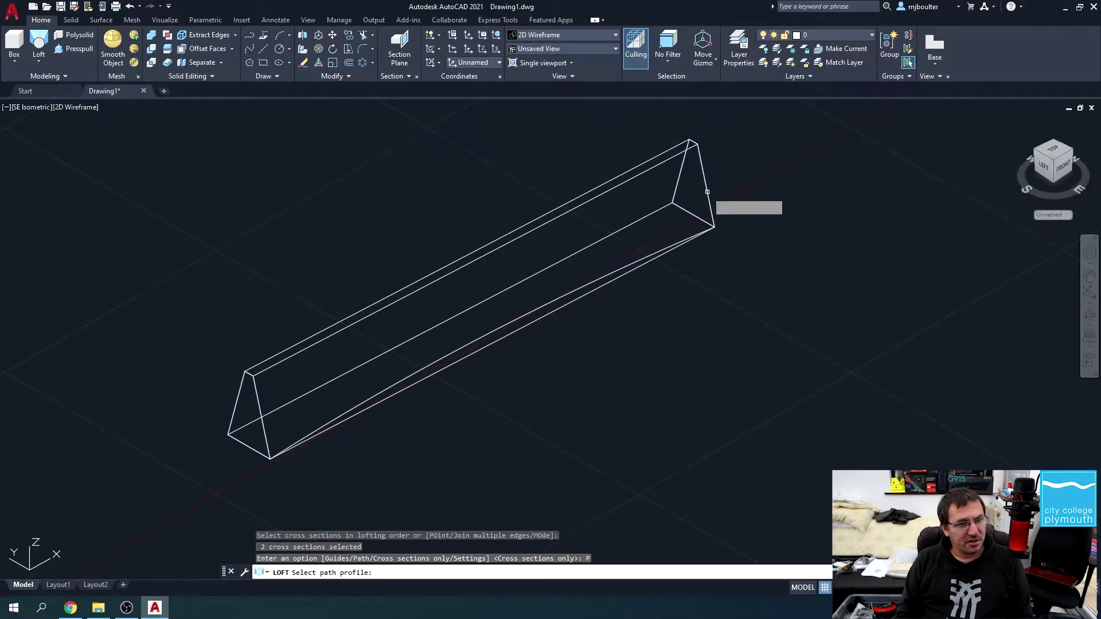
pyautogui.click(500, 342)
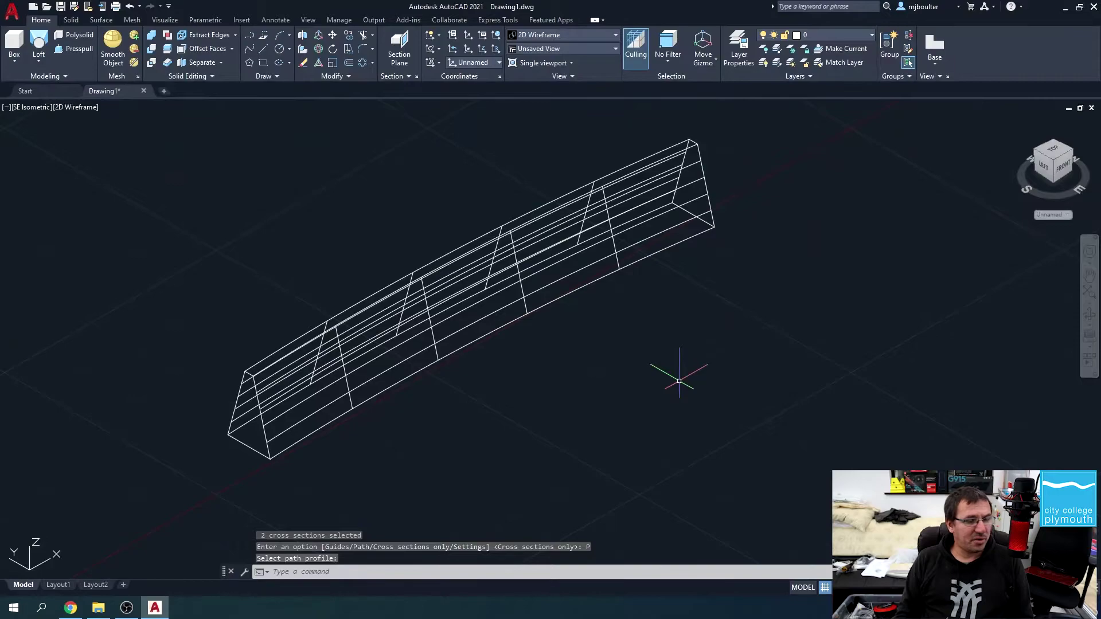
pyautogui.scroll(-2, 652, 380)
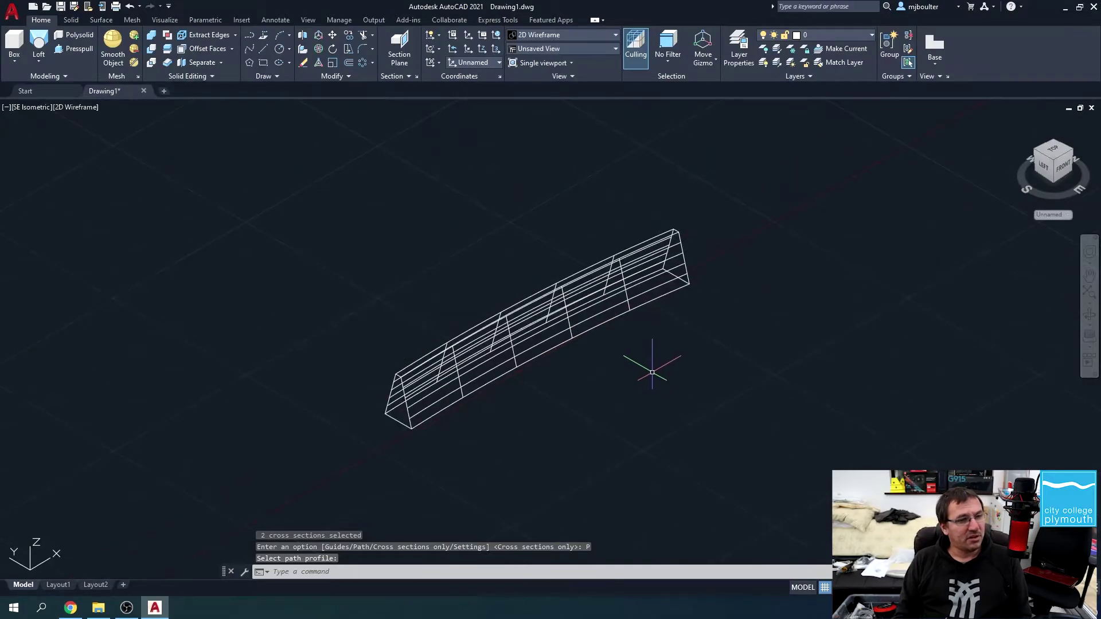
# Step: Rotate the curved cutter solid 180° with 3DROTATE
pyautogui.click(318, 48)
pyautogui.click(519, 335)
pyautogui.press('Return')
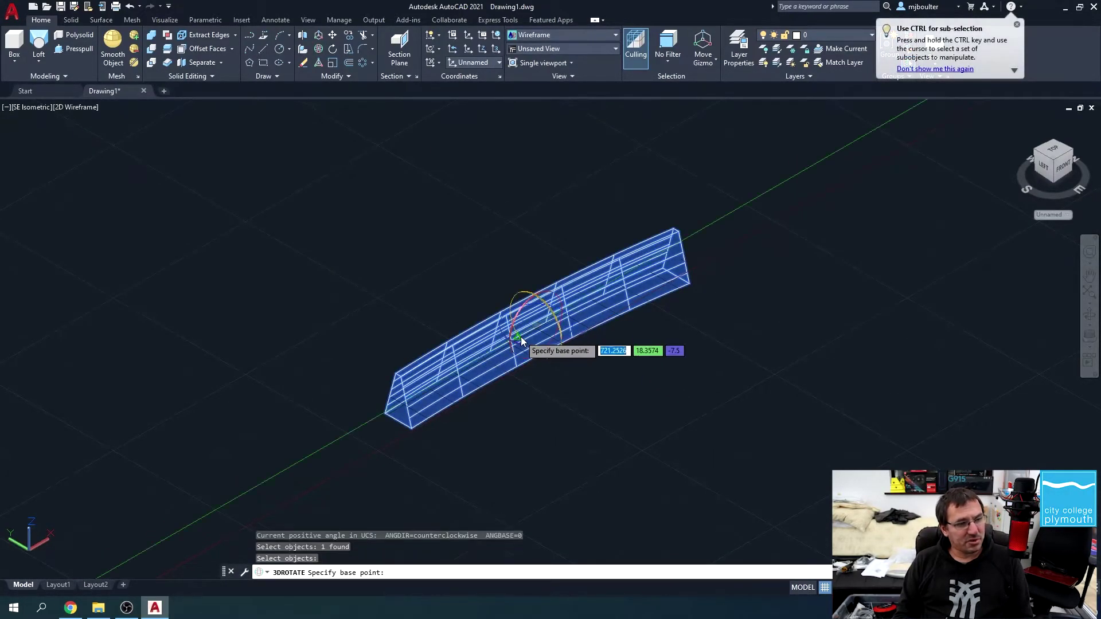
pyautogui.click(555, 323)
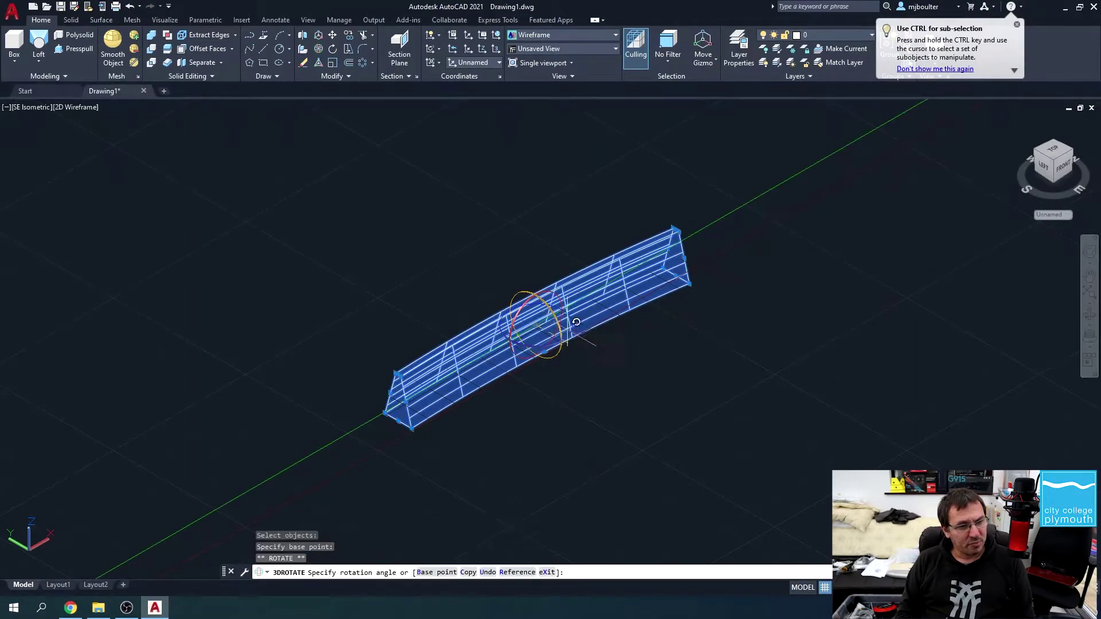
pyautogui.click(334, 163)
# Step: Move the cutter from its end point onto the ring's outer top corner
pyautogui.scroll(-4, 475, 269)
pyautogui.moveTo(381, 317)
pyautogui.mouseDown(button='middle')
pyautogui.moveTo(587, 265)
pyautogui.moveTo(691, 222)
pyautogui.moveTo(691, 239)
pyautogui.mouseUp(button='middle')
pyautogui.scroll(3, 772, 288)
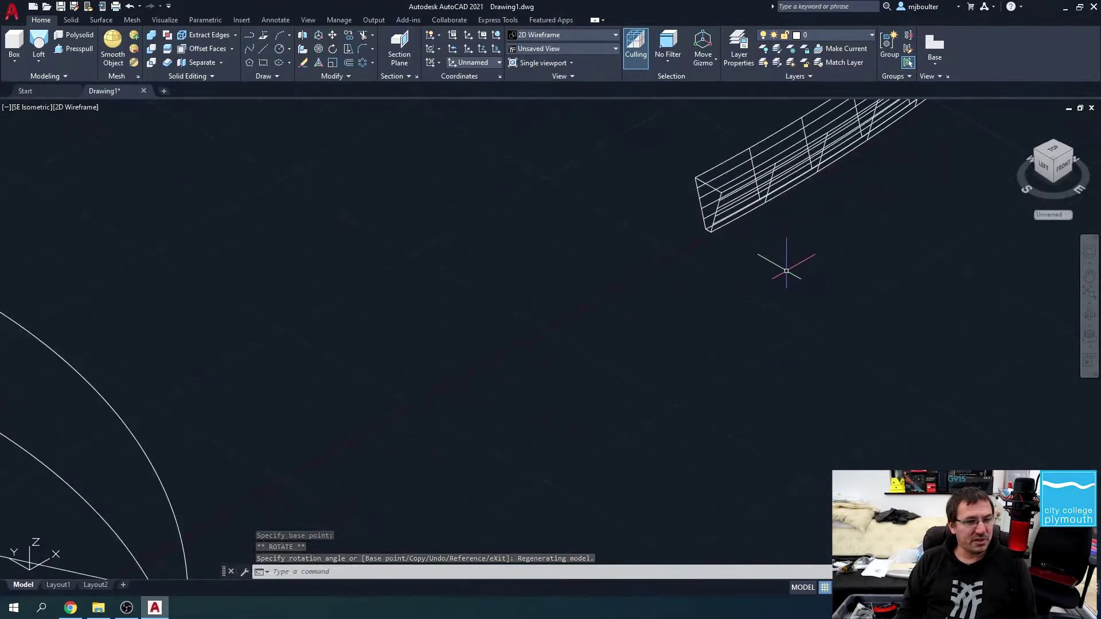
pyautogui.click(333, 36)
pyautogui.scroll(3, 688, 240)
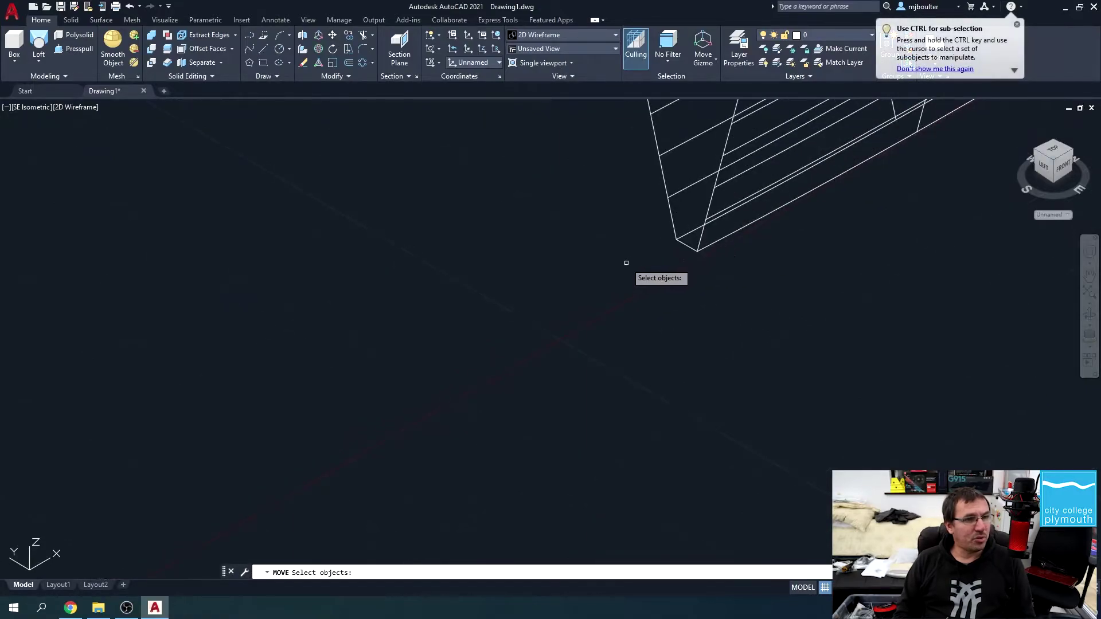
pyautogui.click(704, 223)
pyautogui.press('Return')
pyautogui.click(687, 243)
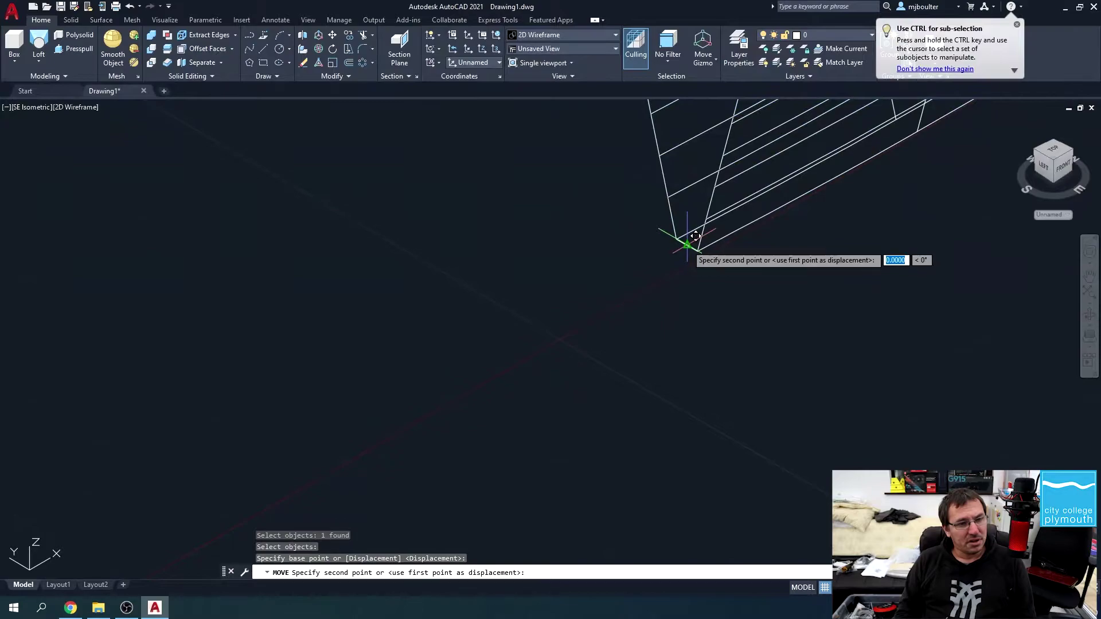
pyautogui.scroll(-4, 694, 242)
pyautogui.scroll(-4, 703, 232)
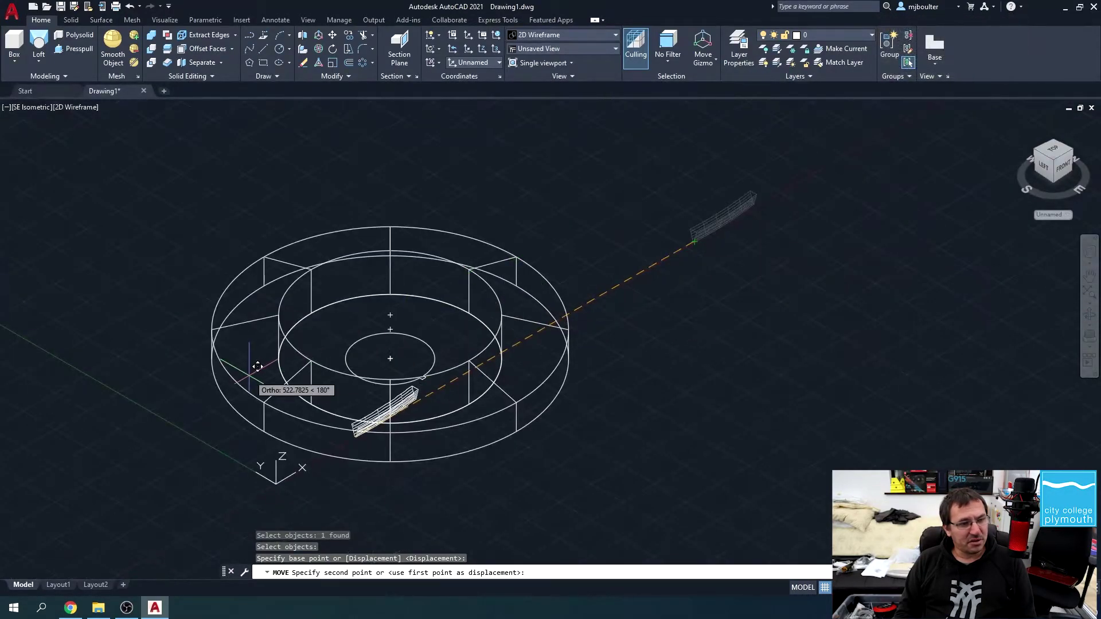
pyautogui.scroll(7, 252, 396)
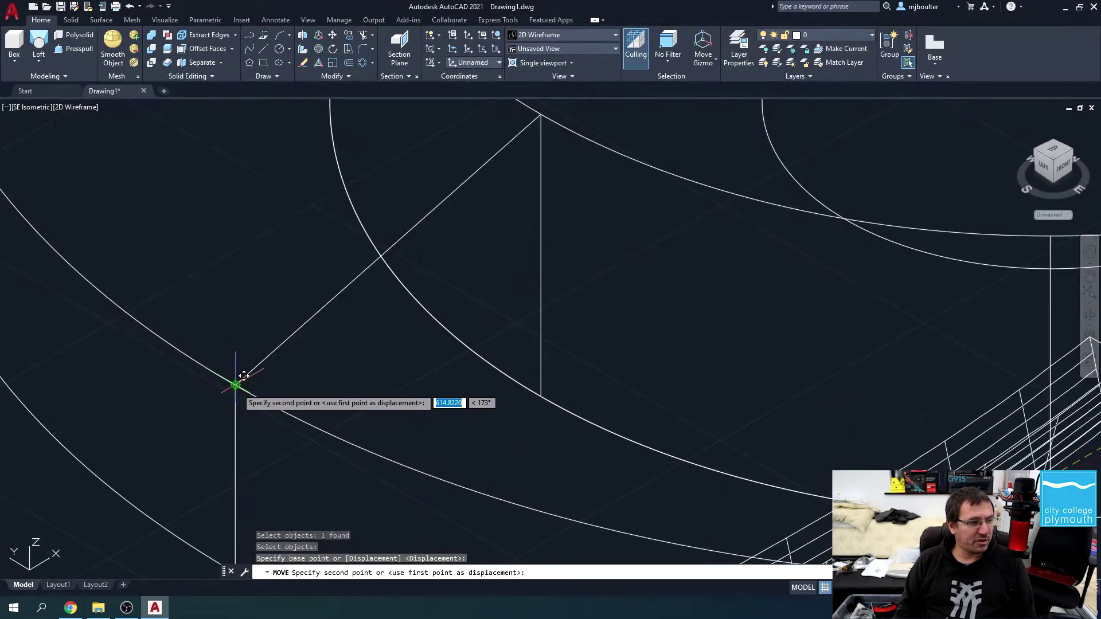
pyautogui.click(237, 384)
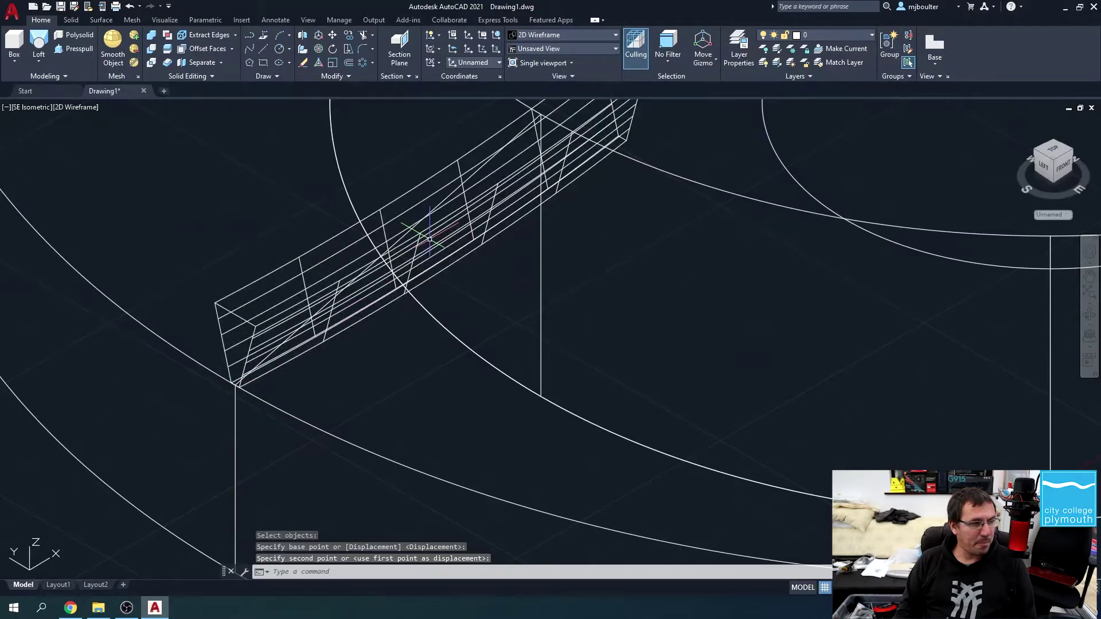
pyautogui.scroll(-4, 522, 285)
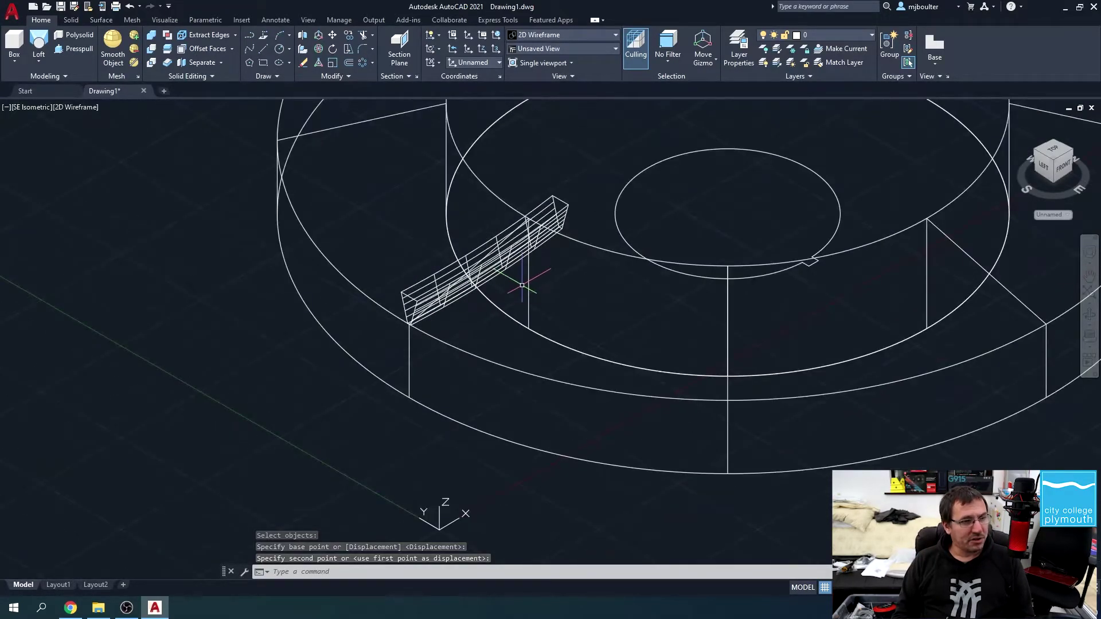
pyautogui.moveTo(643, 237); pyautogui.dragTo(717, 246, button='middle')
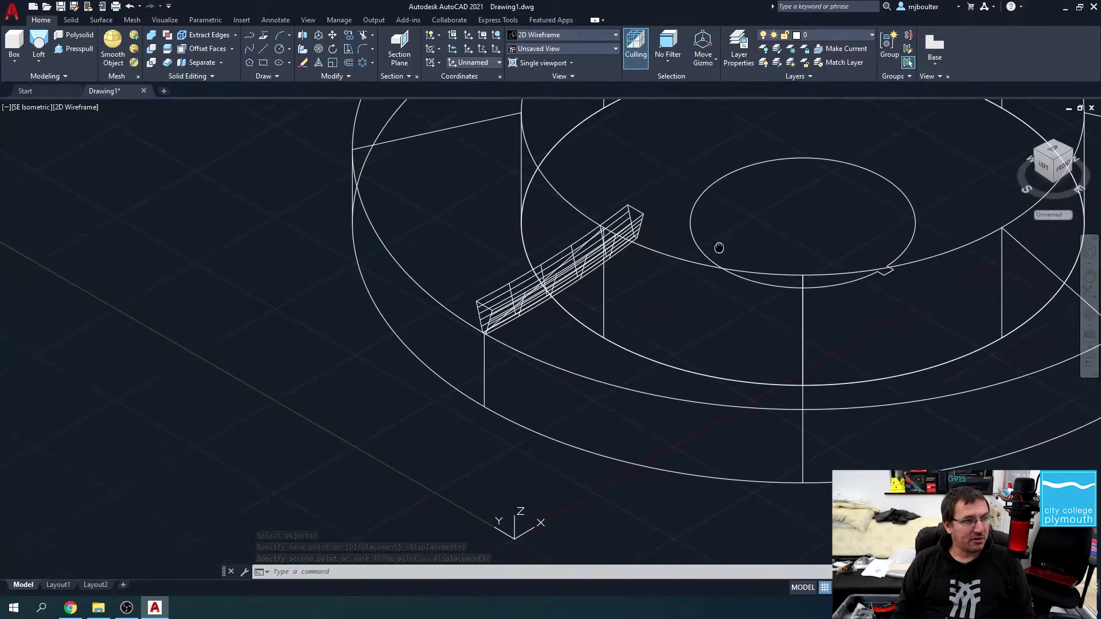
# Step: Align the cutter radially across the ring's top with two point pairs, no scaling
pyautogui.click(331, 77)
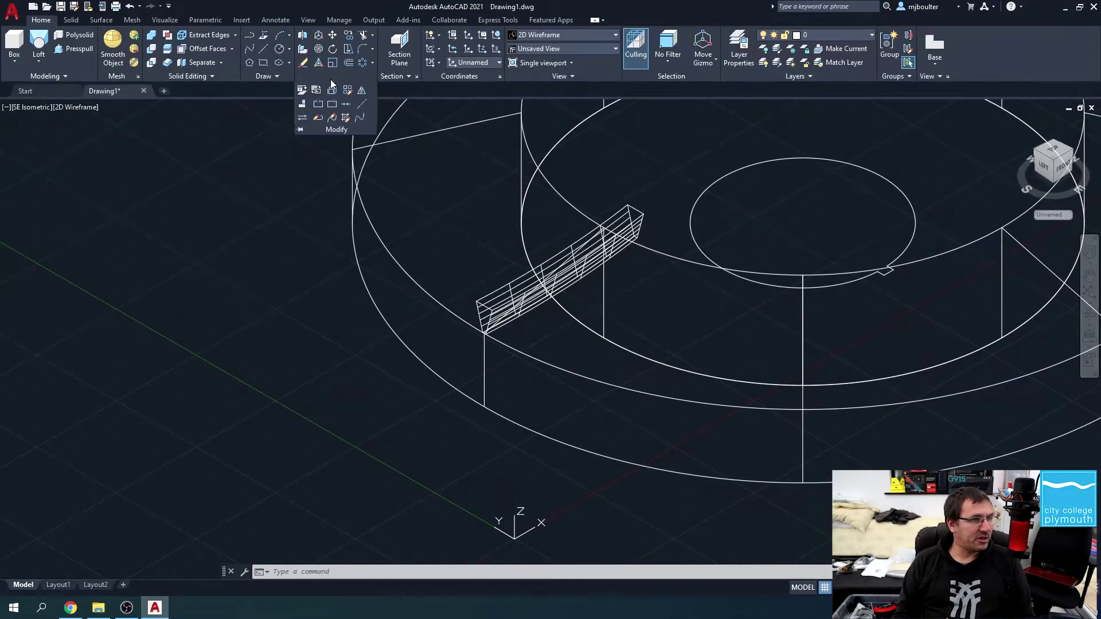
pyautogui.click(299, 108)
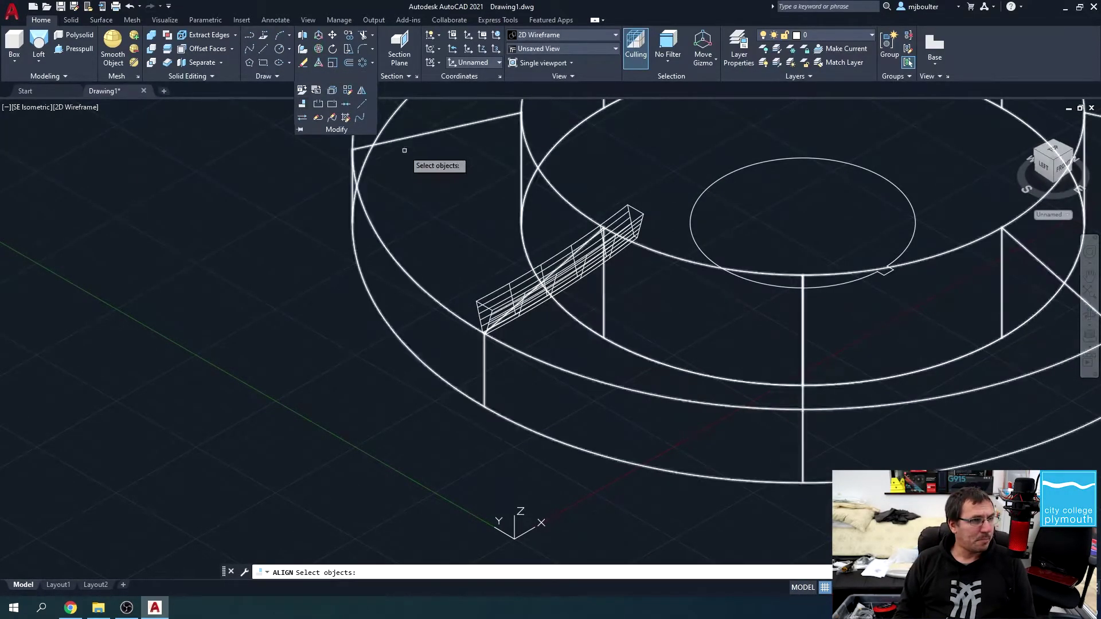
pyautogui.click(626, 227)
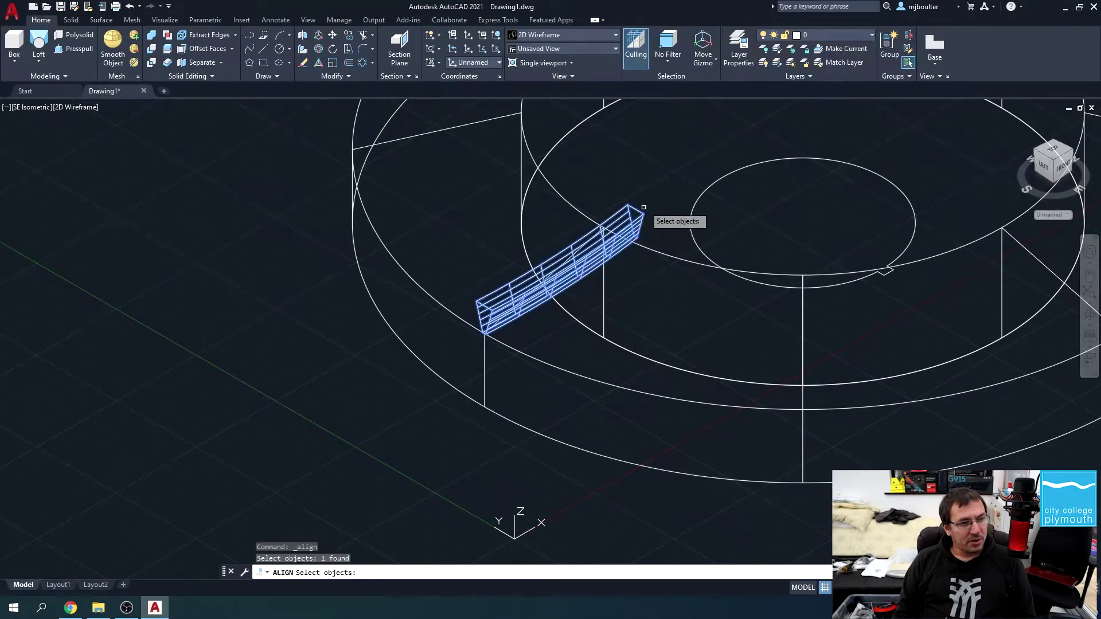
pyautogui.press('Return')
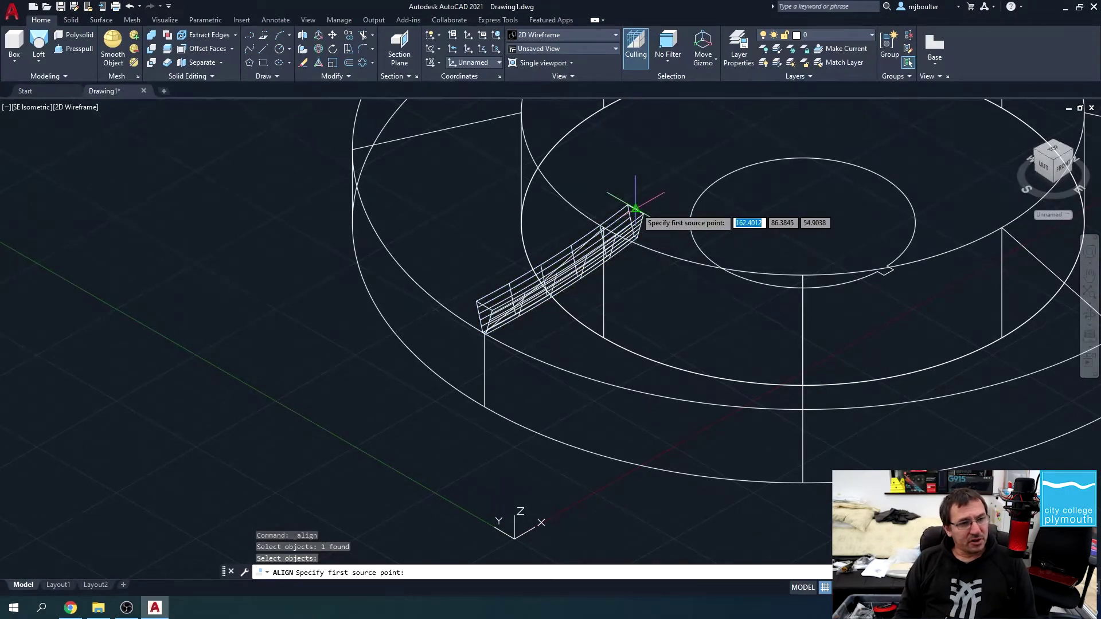
pyautogui.click(635, 208)
pyautogui.scroll(5, 593, 229)
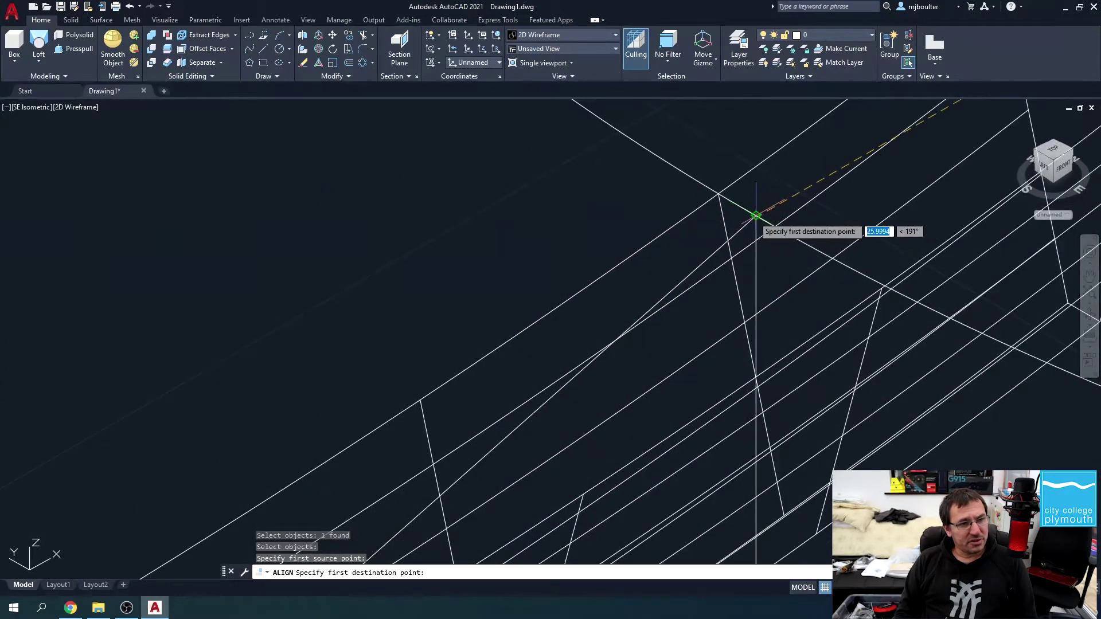
pyautogui.click(755, 215)
pyautogui.scroll(-5, 755, 216)
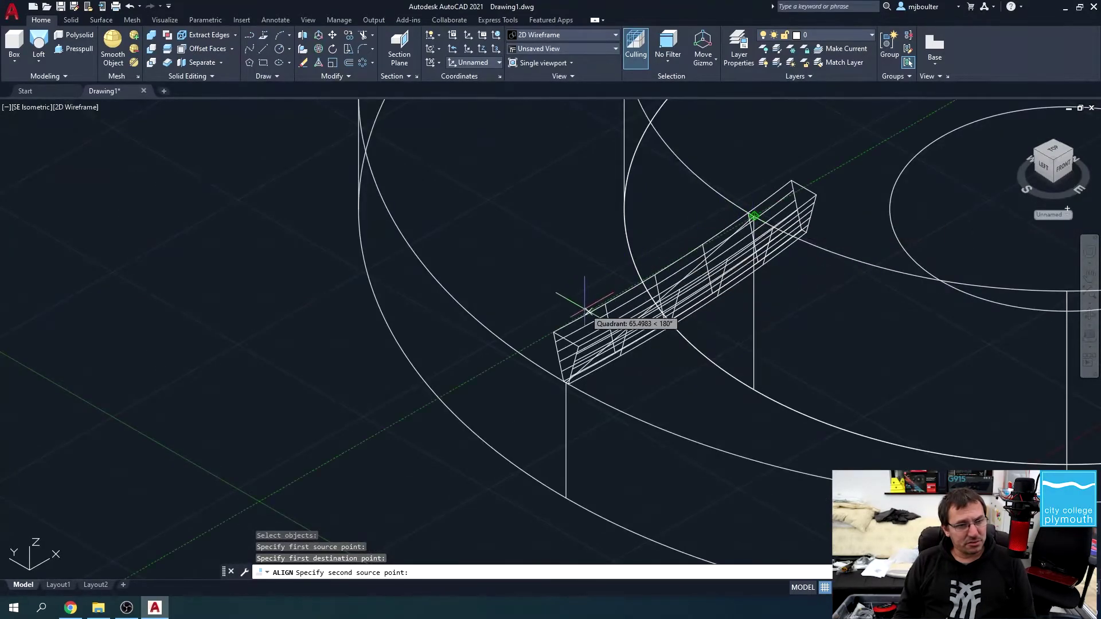
pyautogui.click(566, 338)
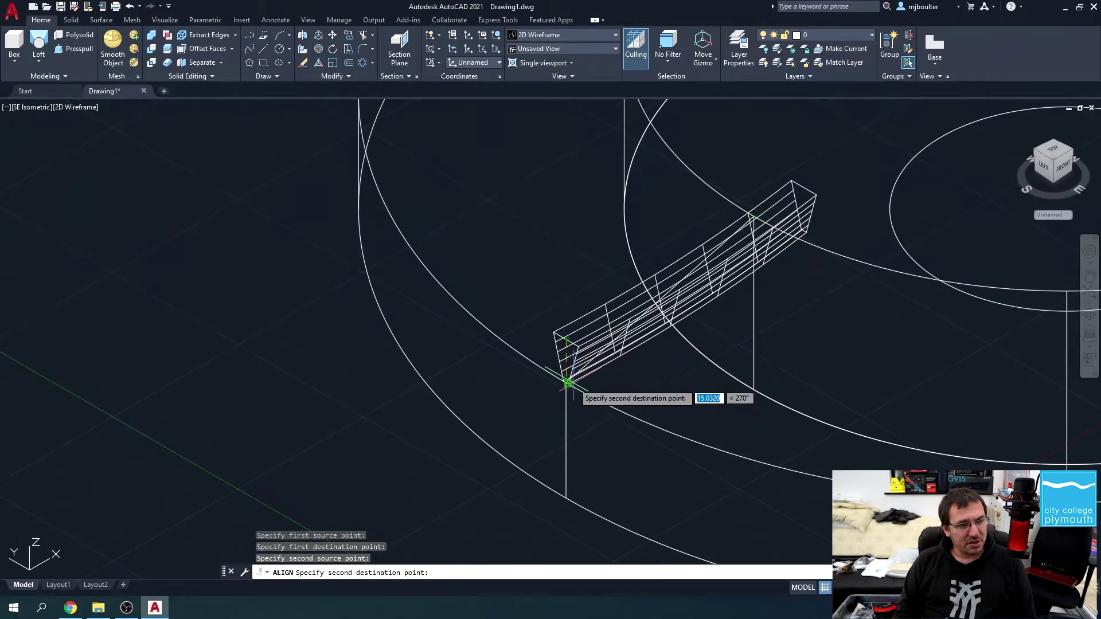
pyautogui.scroll(5, 569, 384)
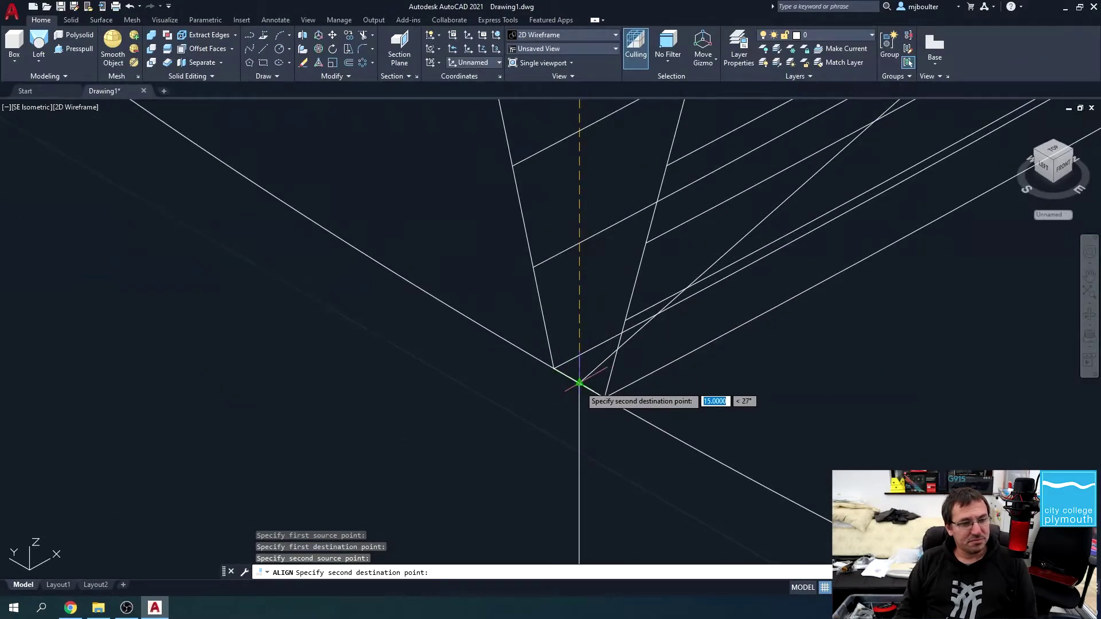
pyautogui.click(579, 382)
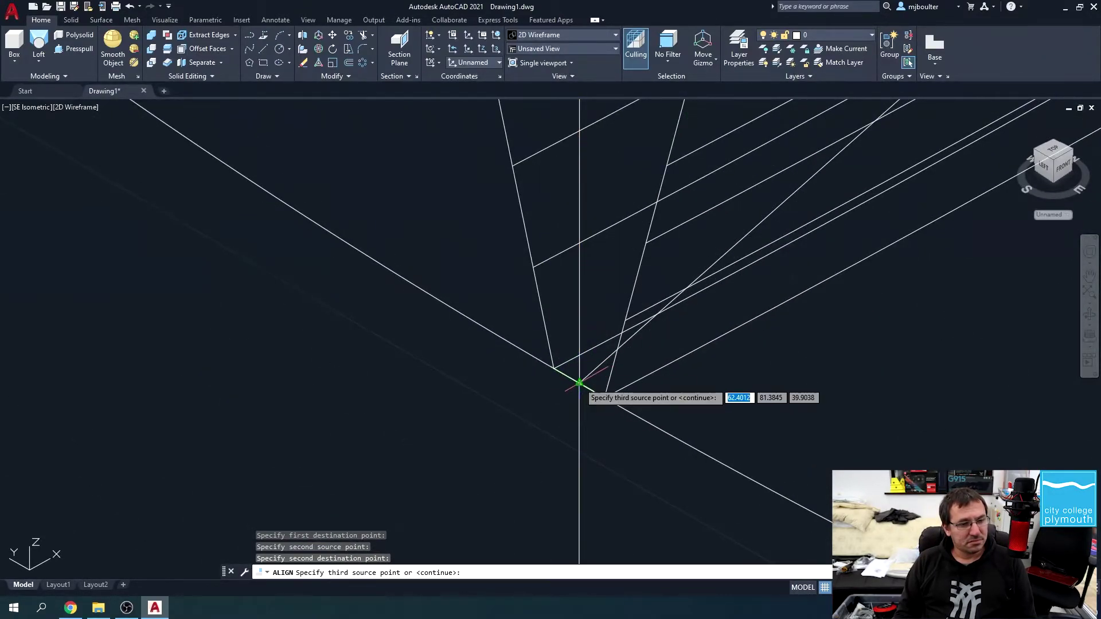
pyautogui.press('Return')
pyautogui.press('Return')
# Step: Set the visual style to Shades of Gray and orbit to view the cutter
pyautogui.scroll(-5, 579, 382)
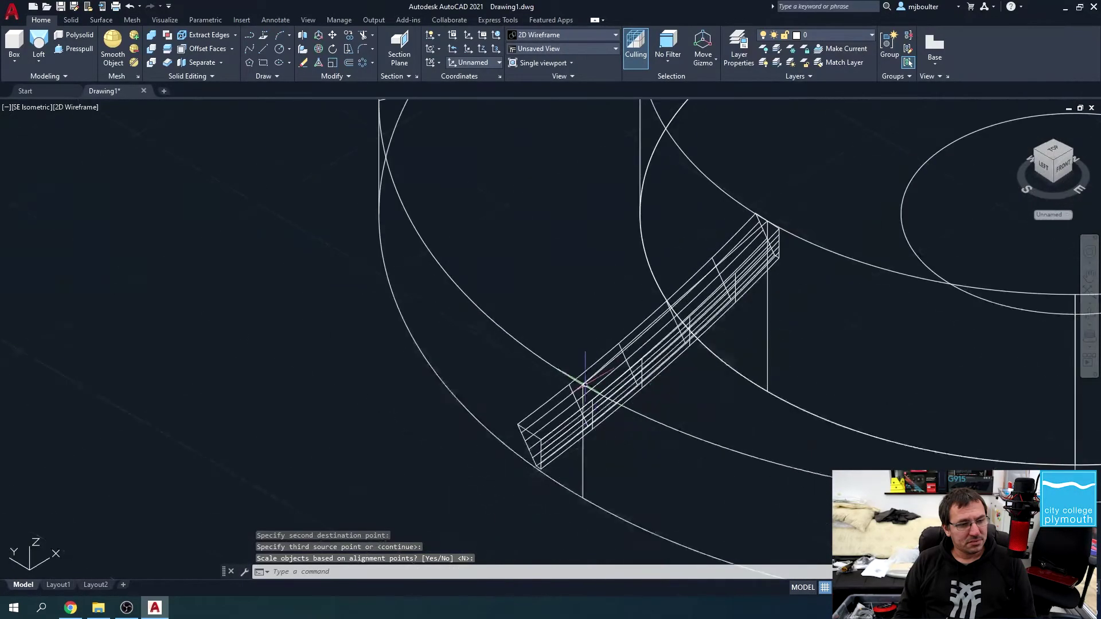
pyautogui.click(565, 35)
pyautogui.click(575, 57)
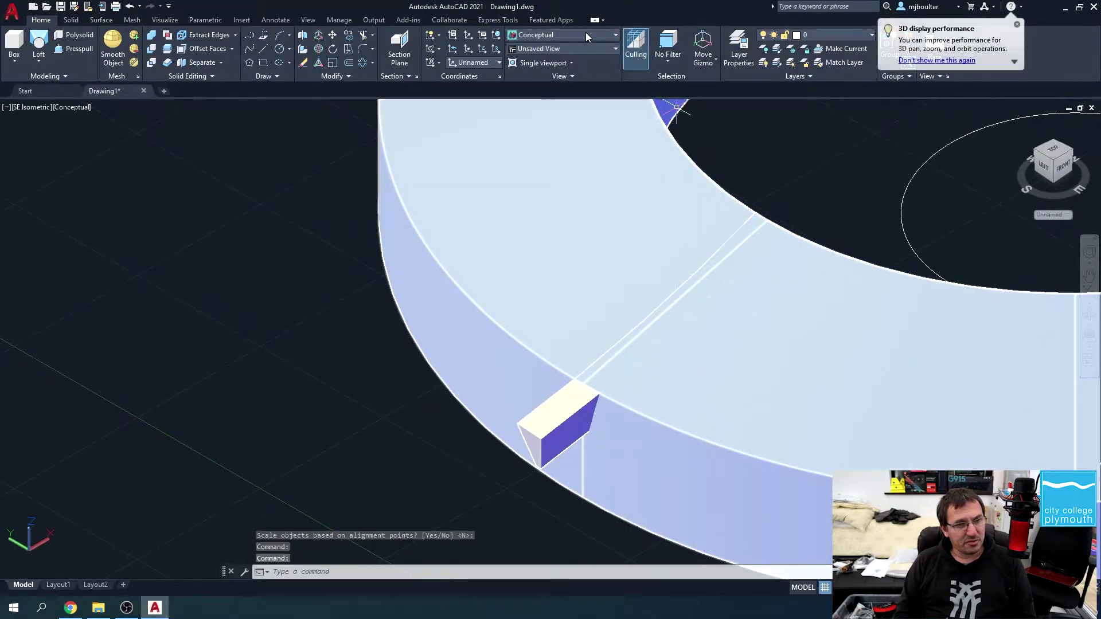
pyautogui.click(585, 36)
pyautogui.click(636, 104)
pyautogui.keyDown('shift'); pyautogui.moveTo(877, 286); pyautogui.dragTo(747, 307, button='middle'); pyautogui.keyUp('shift')
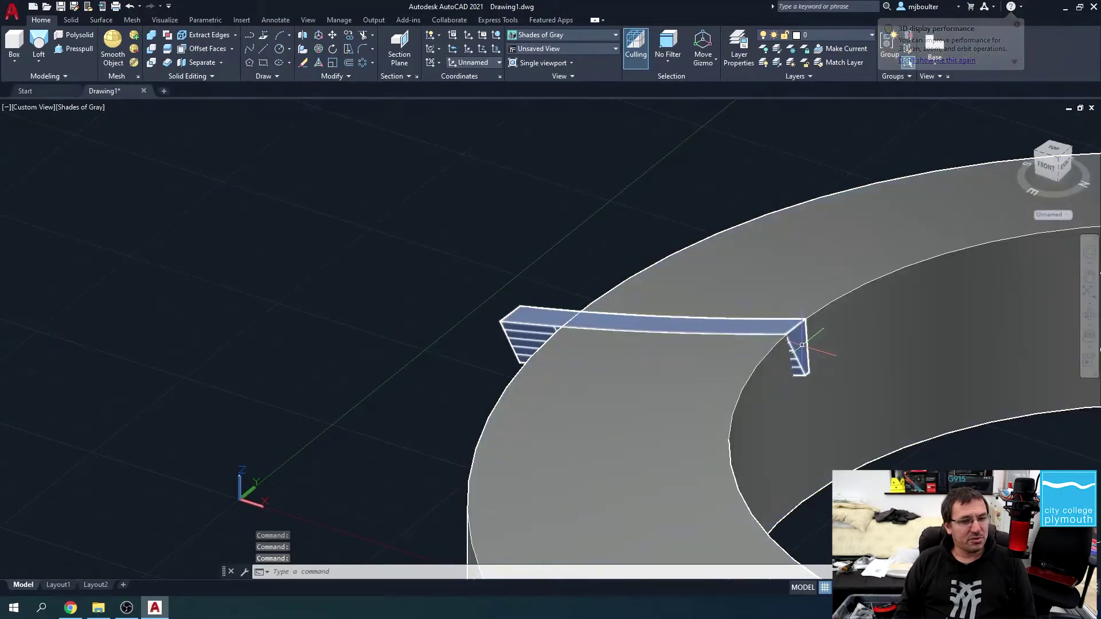
# Step: Offset the cutter's inner end face by 1
pyautogui.click(232, 49)
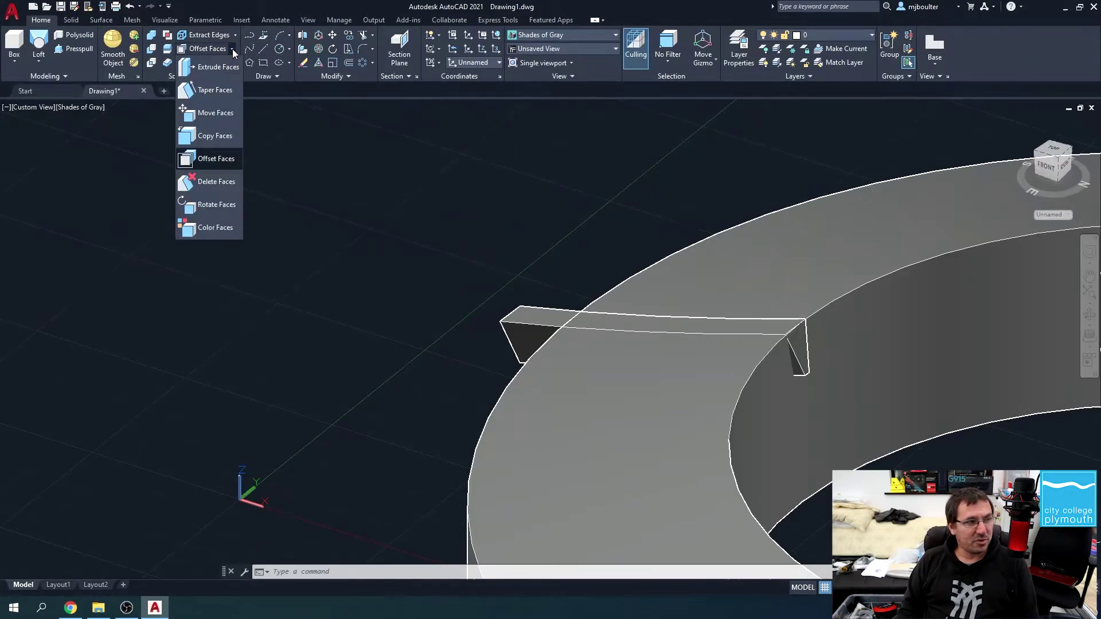
pyautogui.click(208, 158)
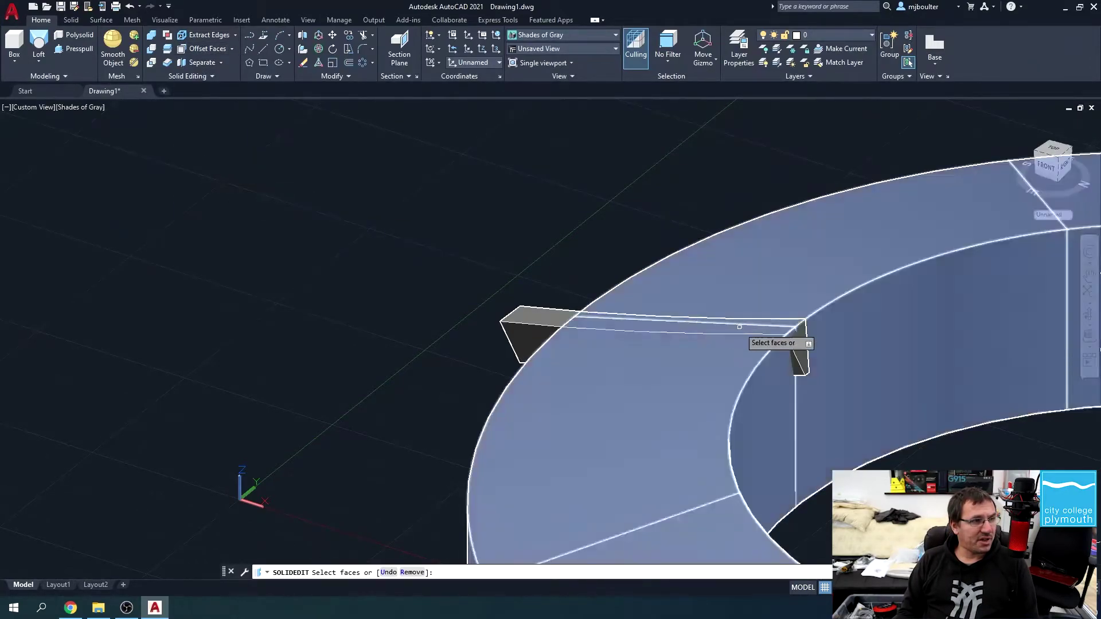
pyautogui.click(800, 345)
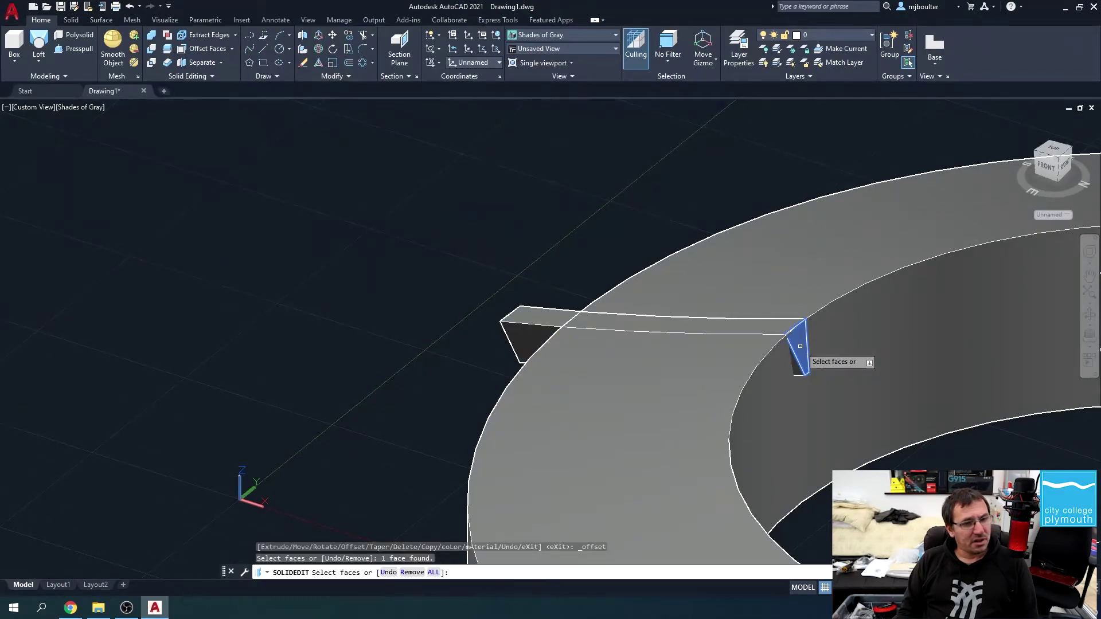
pyautogui.press('Return')
pyautogui.write('1')
pyautogui.press('Return')
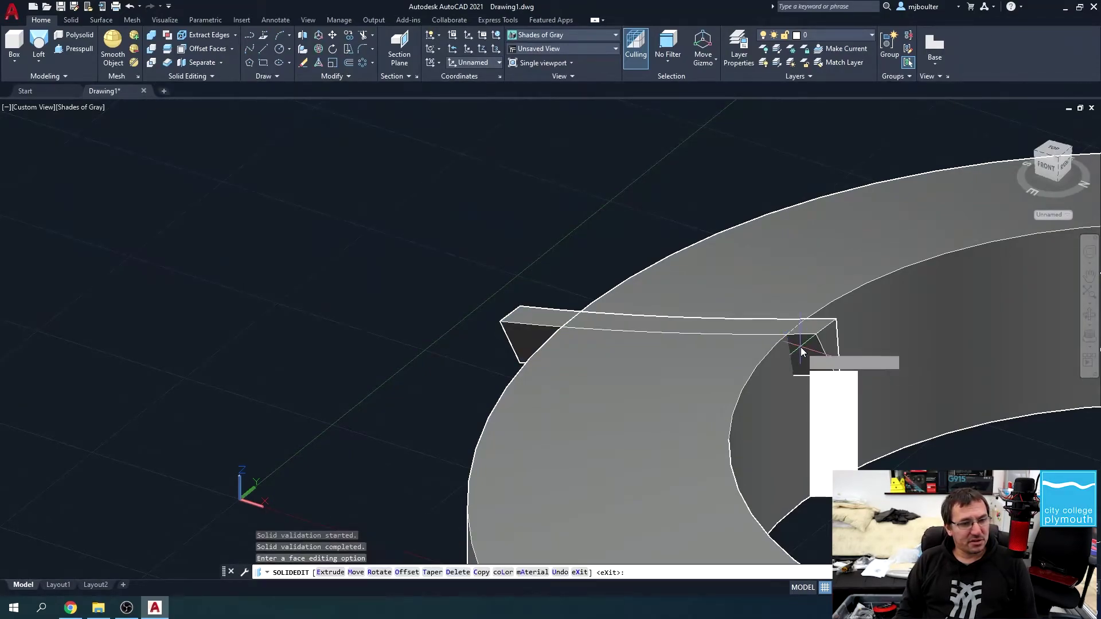
pyautogui.press('Return')
pyautogui.press('Return')
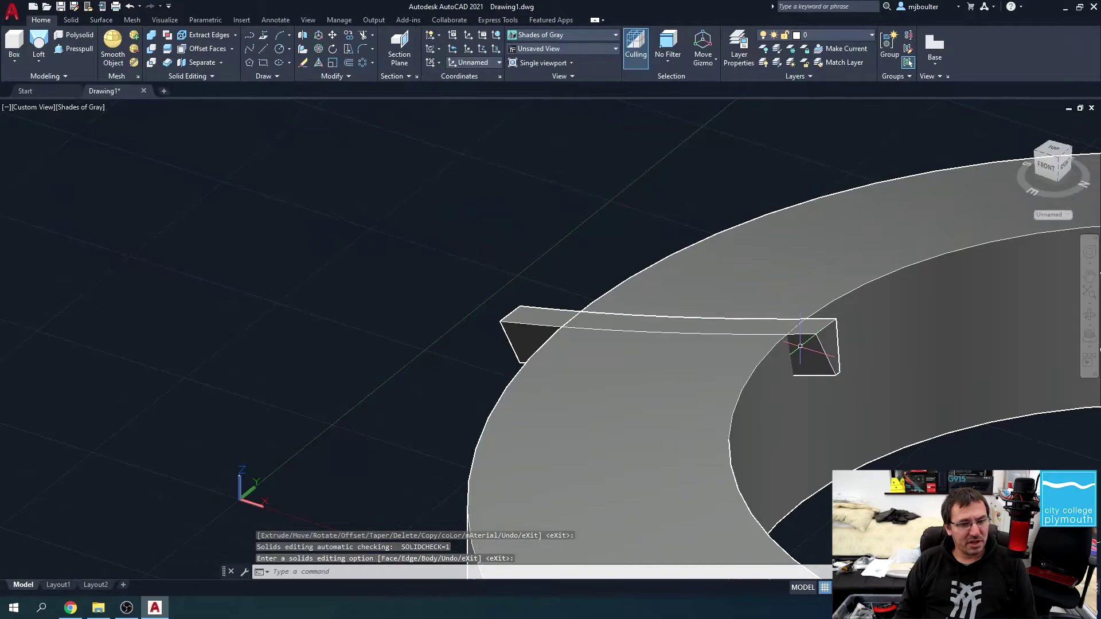
# Step: Offset the cutter's top face upward by 10
pyautogui.click(193, 53)
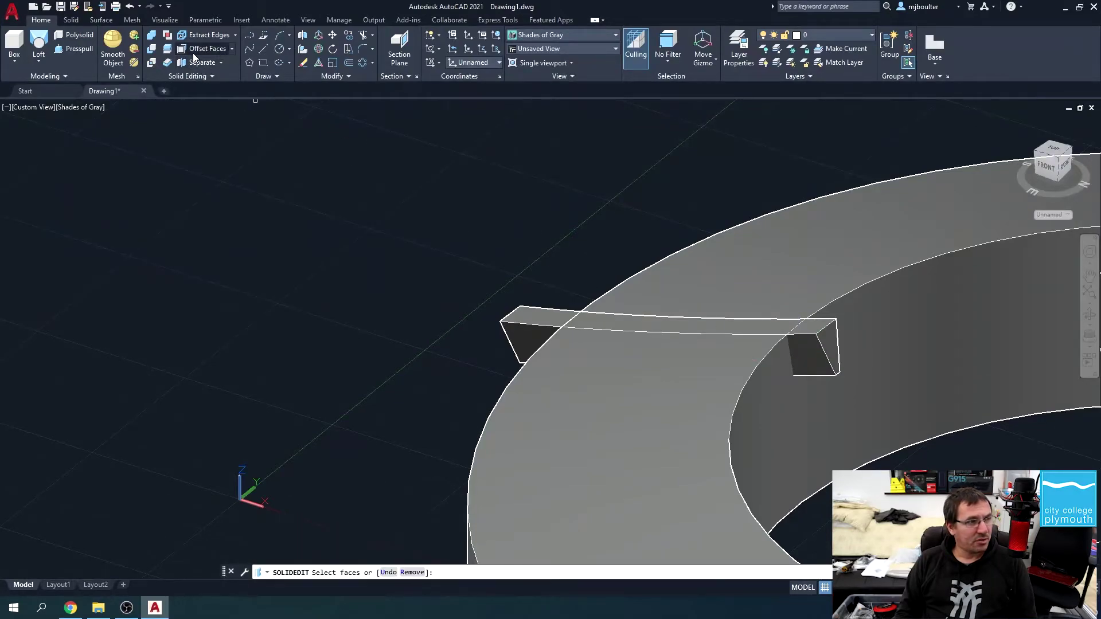
pyautogui.click(546, 322)
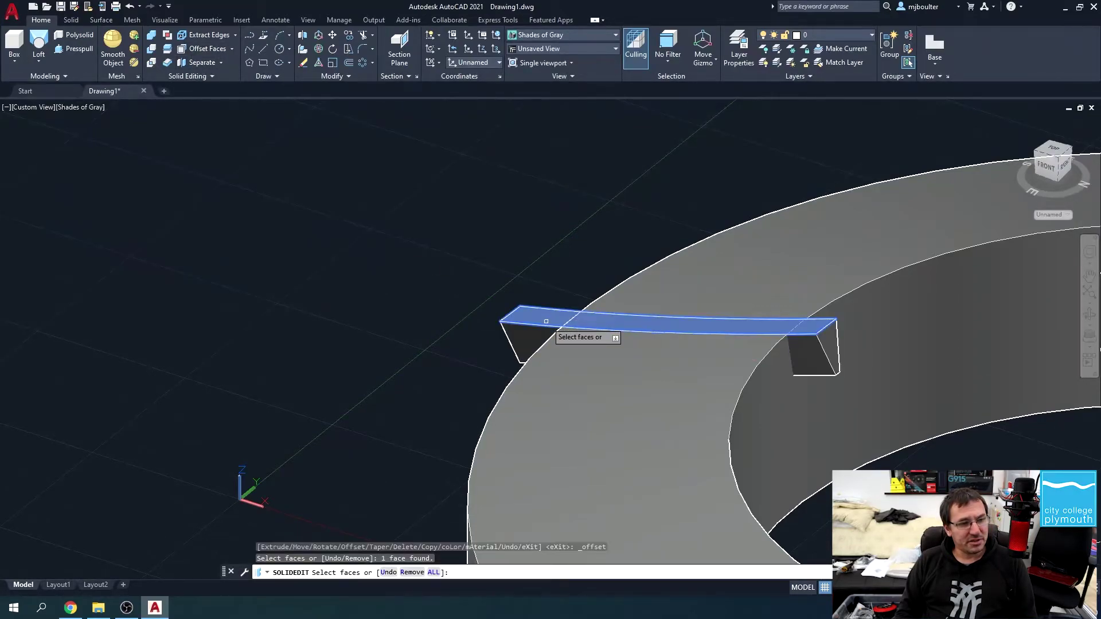
pyautogui.press('Return')
pyautogui.press('Return')
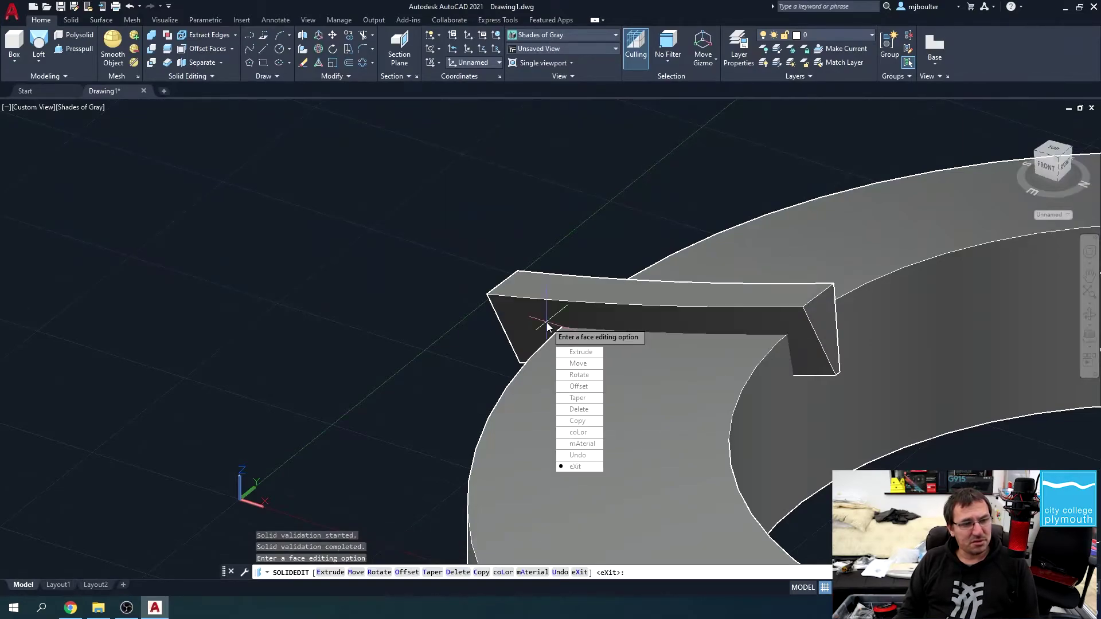
pyautogui.press('Return')
pyautogui.press('Return')
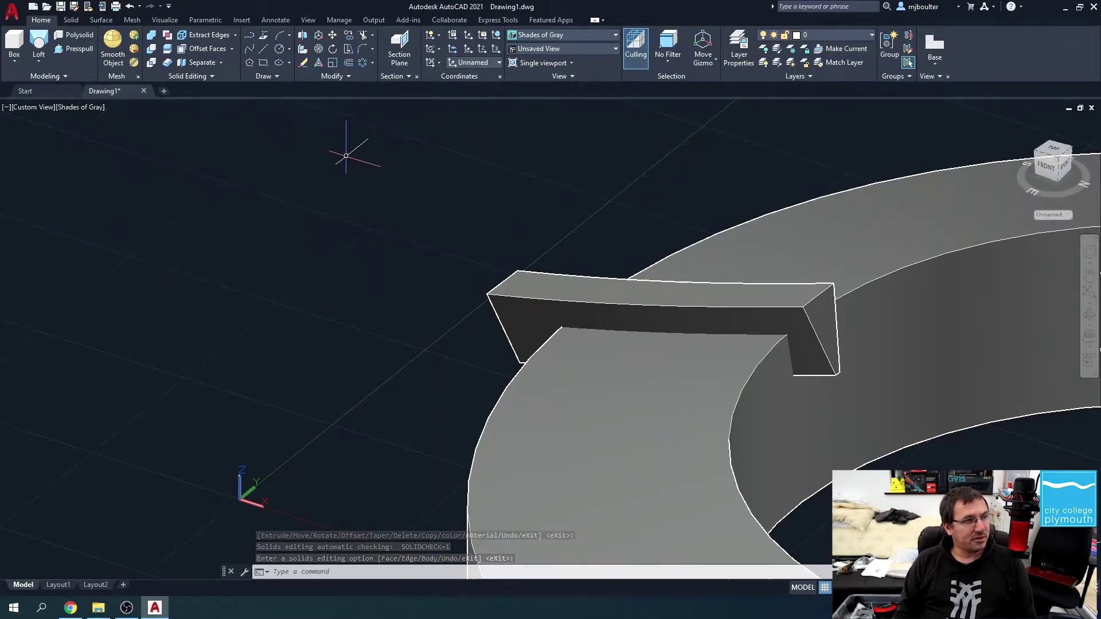
# Step: Start a polar array of the cutter block centred on the ring's centre
pyautogui.scroll(2, 351, 155)
pyautogui.scroll(-5, 468, 348)
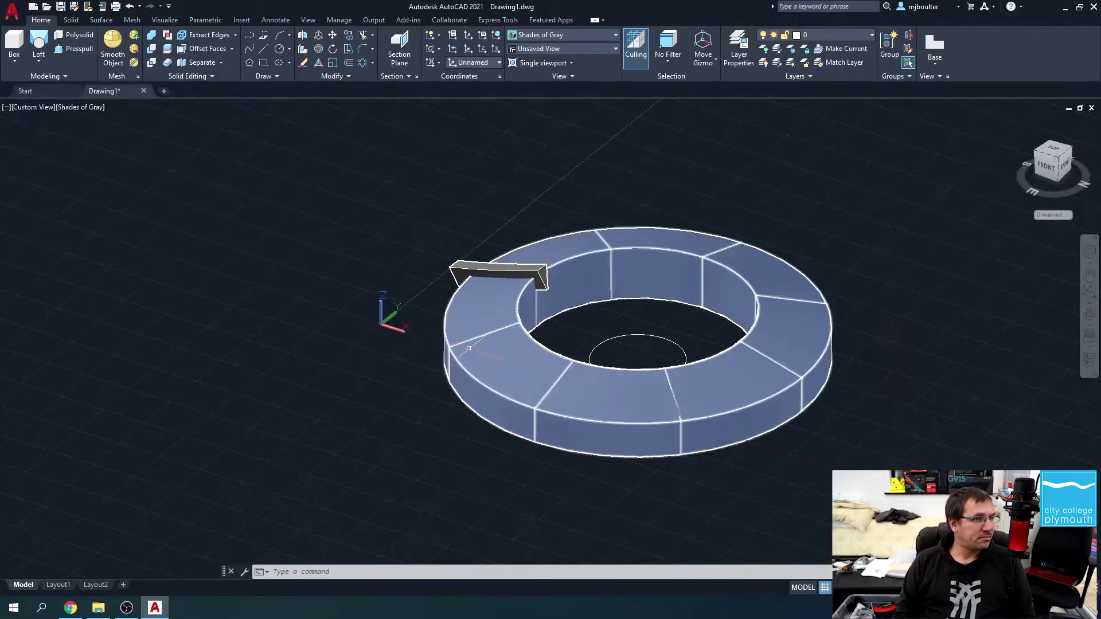
pyautogui.keyDown('shift'); pyautogui.moveTo(485, 396); pyautogui.dragTo(543, 364, button='middle'); pyautogui.keyUp('shift')
pyautogui.press('Escape')
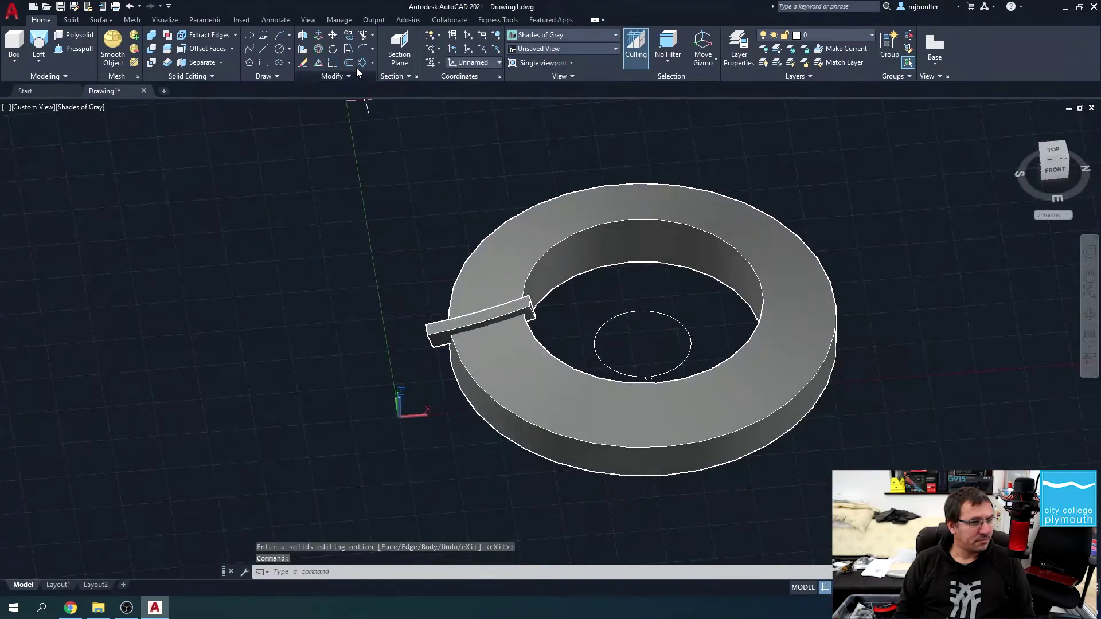
pyautogui.click(363, 65)
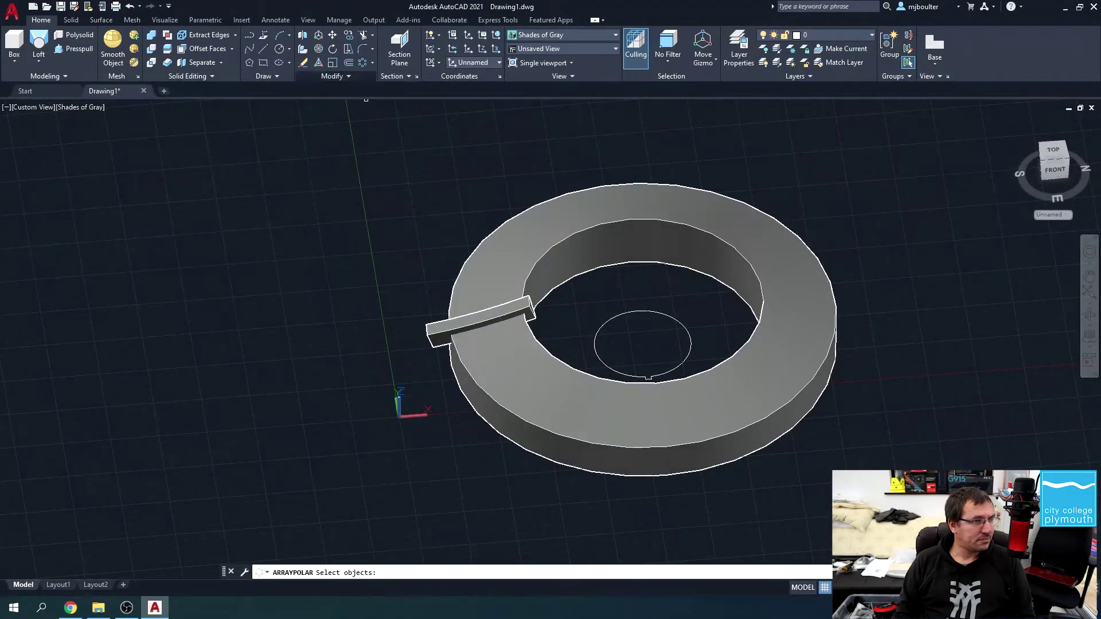
pyautogui.click(436, 334)
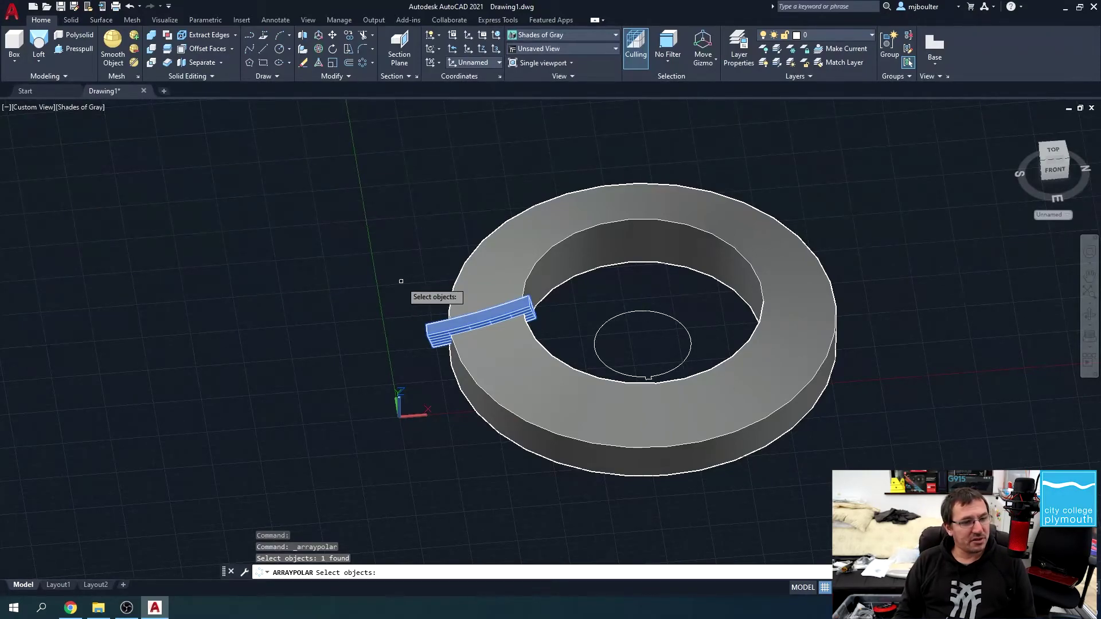
pyautogui.press('Return')
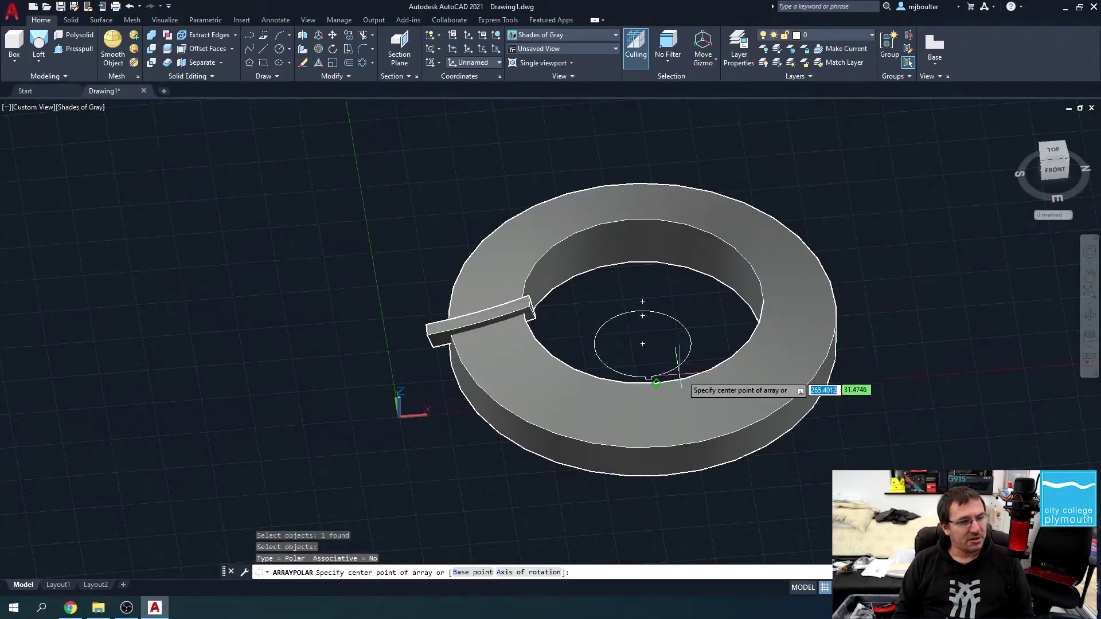
pyautogui.click(642, 343)
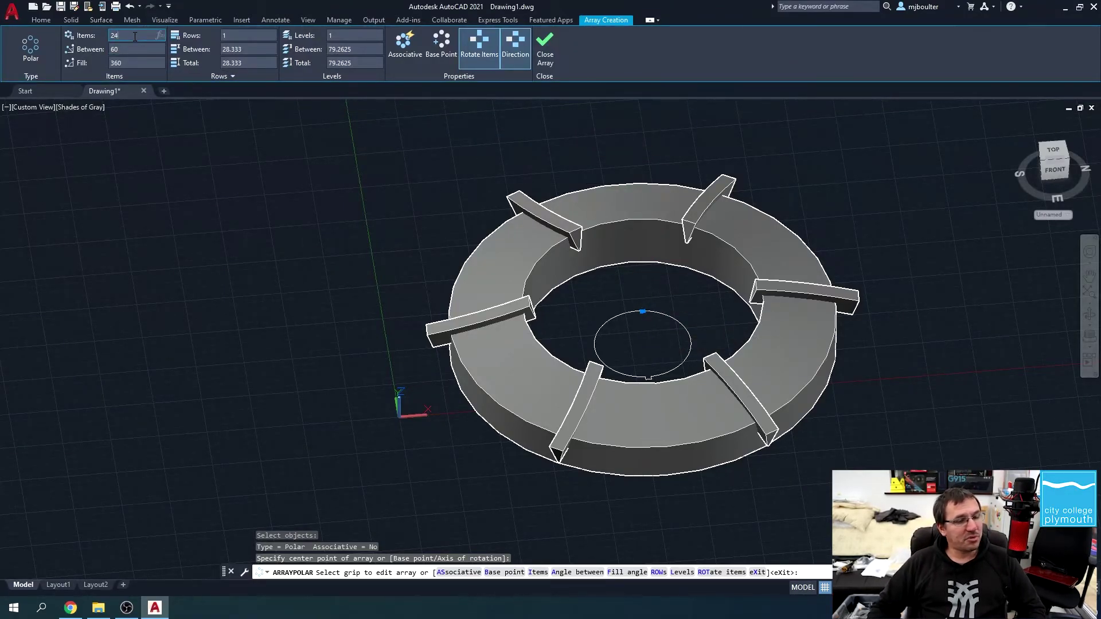
# Step: Raise the array's item count to 48 and close the array
pyautogui.click(137, 49)
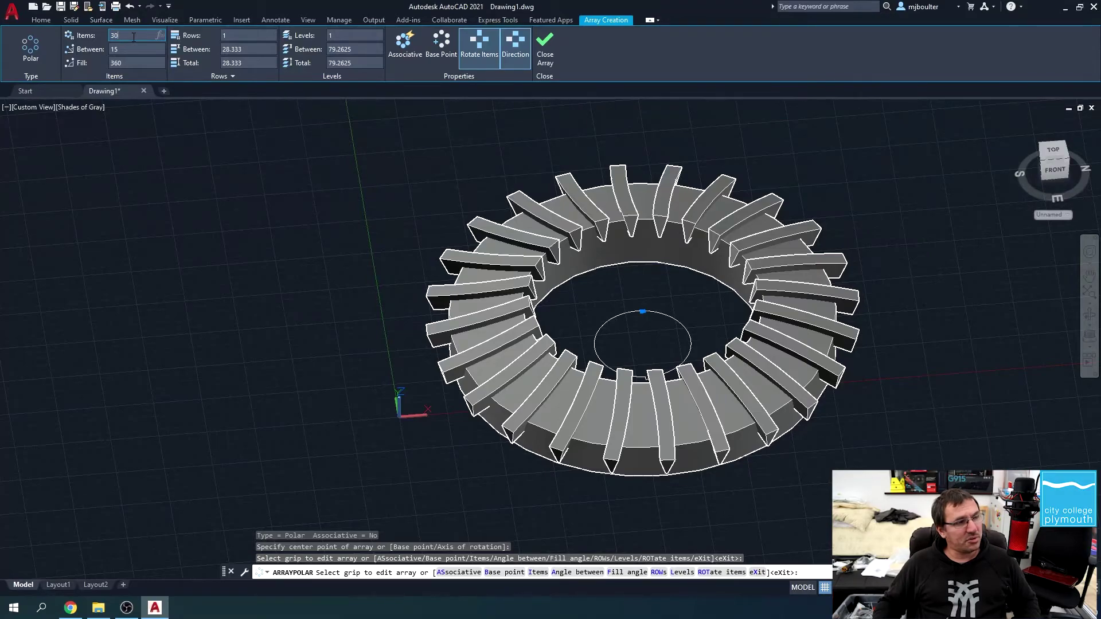
pyautogui.click(120, 50)
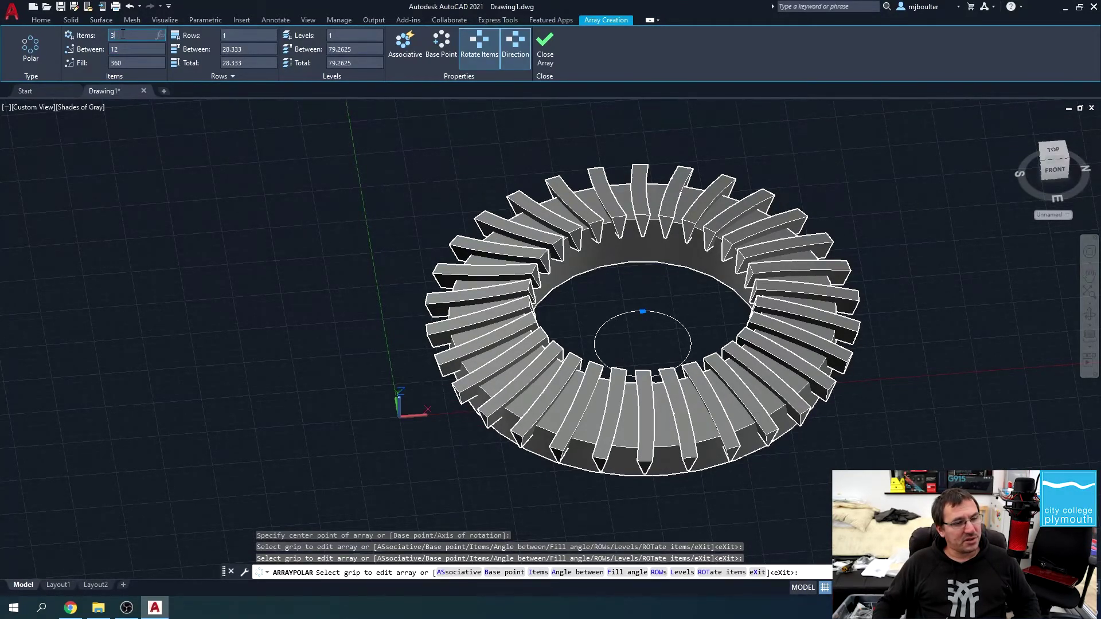
pyautogui.write('34')
pyautogui.click(129, 48)
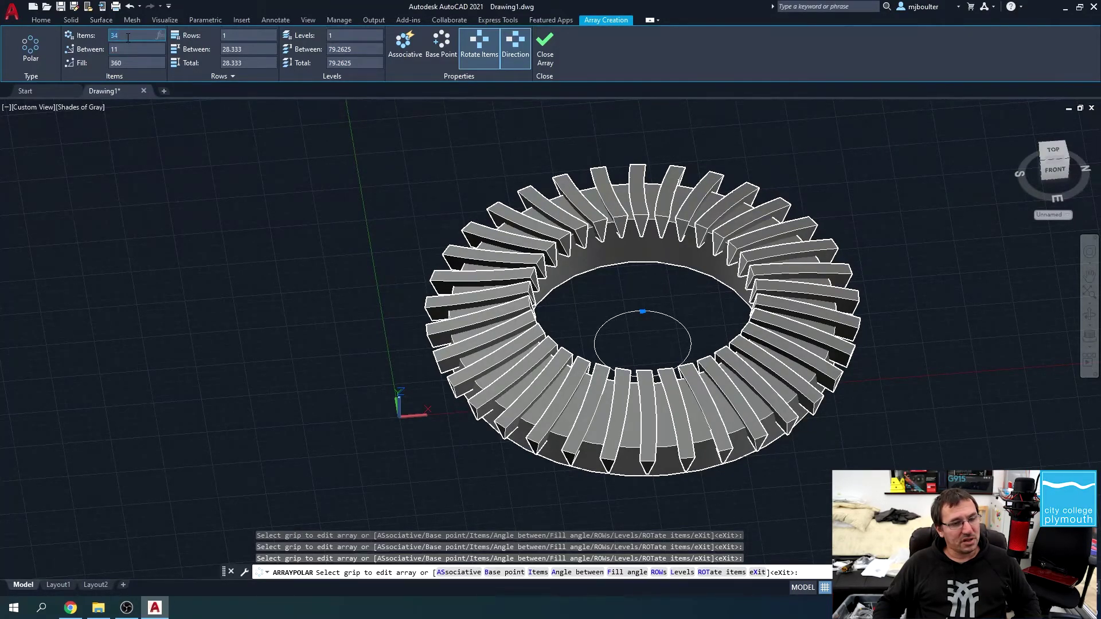
pyautogui.click(127, 49)
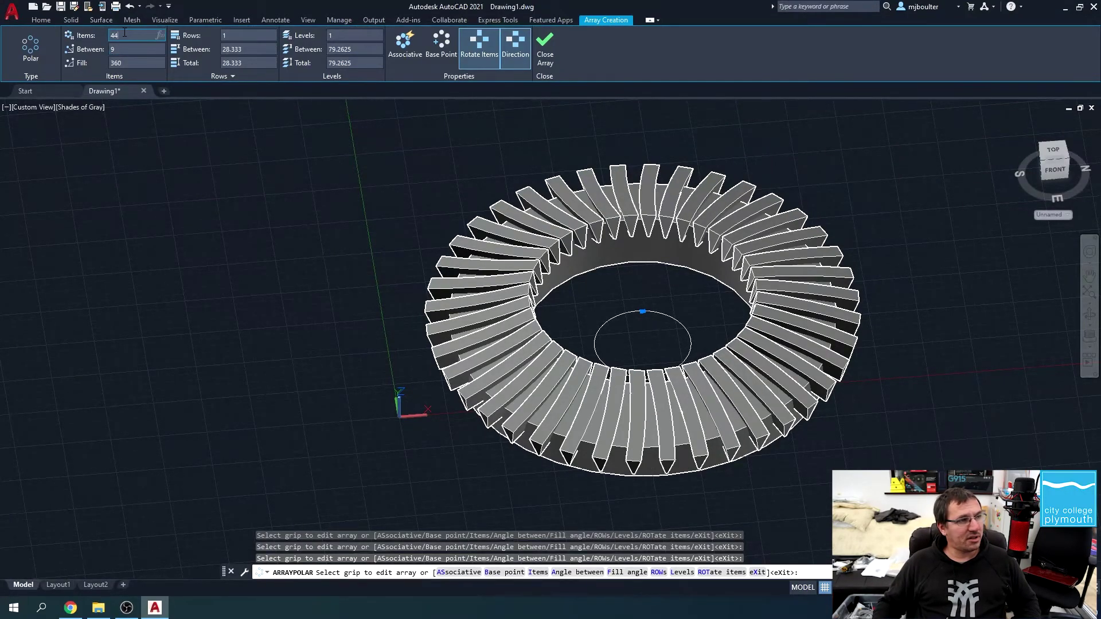
pyautogui.press('BackSpace')
pyautogui.write('8')
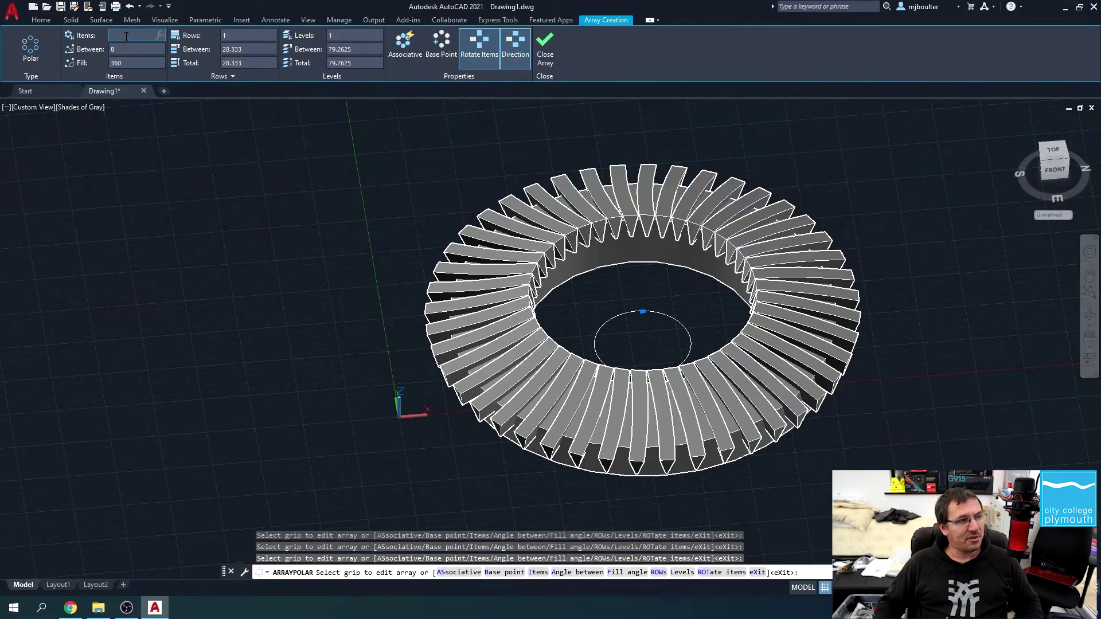
pyautogui.click(129, 43)
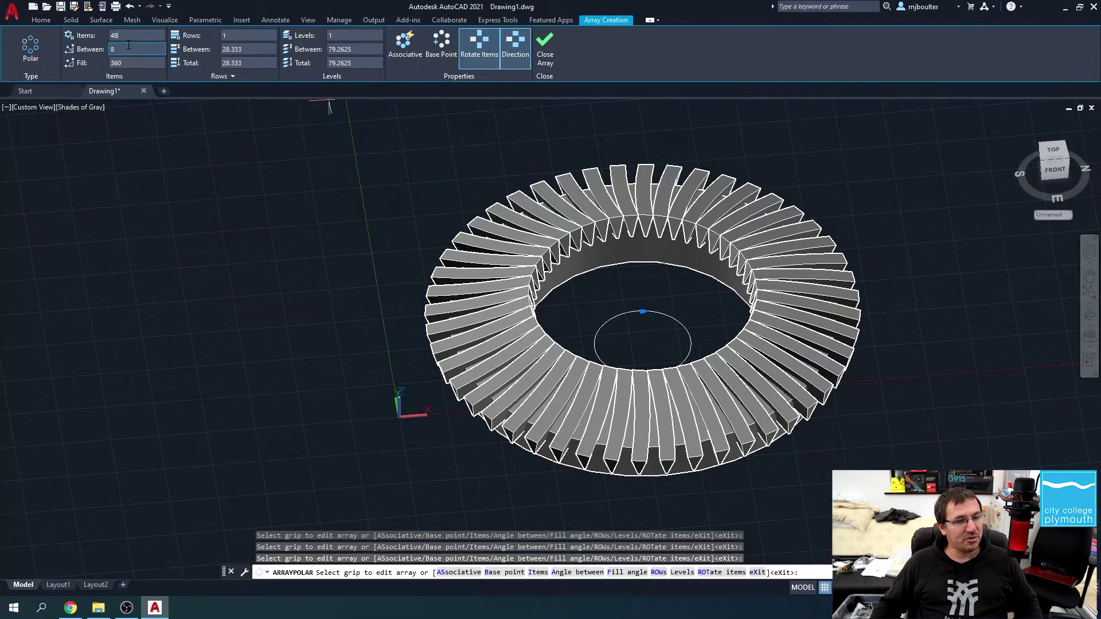
pyautogui.keyDown('shift'); pyautogui.moveTo(315, 172); pyautogui.dragTo(424, 155, button='middle'); pyautogui.keyUp('shift')
pyautogui.click(544, 49)
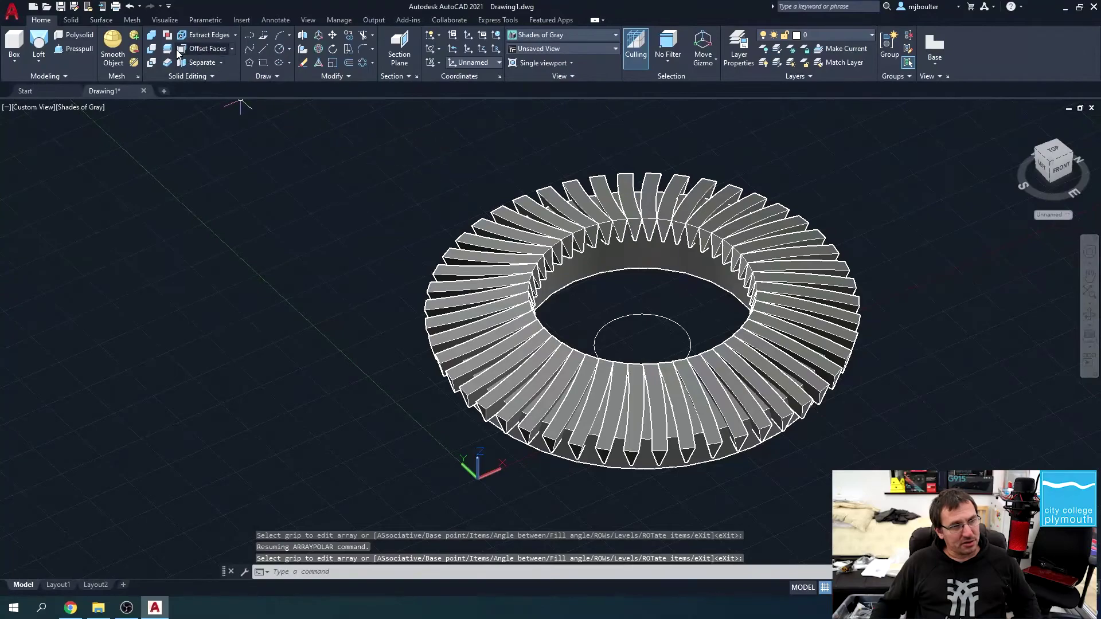
# Step: Subtract all 48 window-selected cutter blocks from the ring to cut the teeth
pyautogui.click(152, 50)
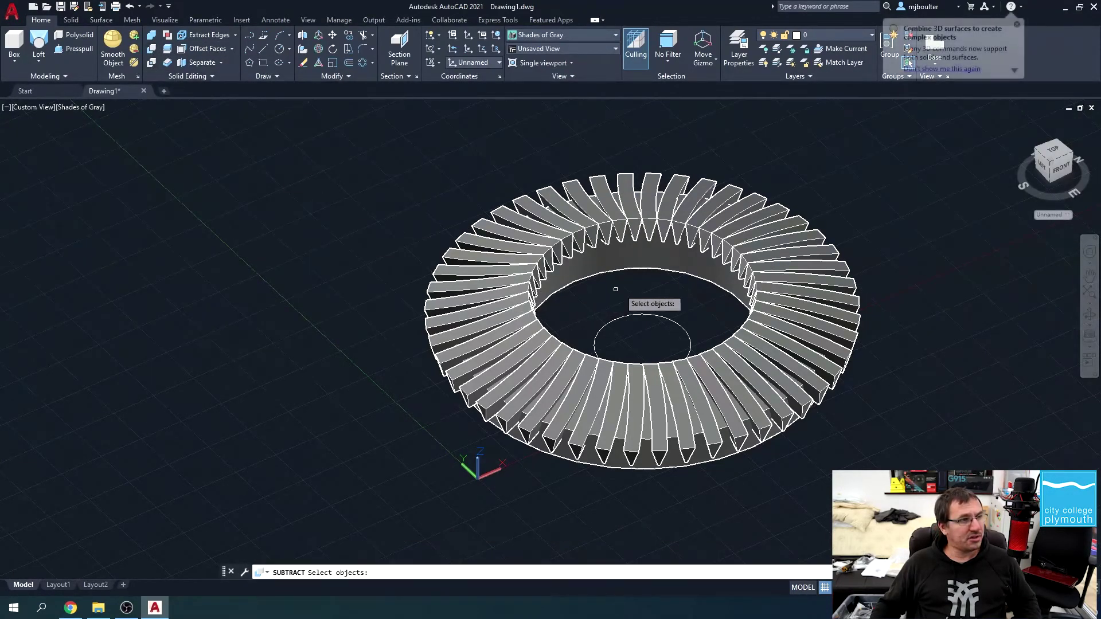
pyautogui.click(606, 292)
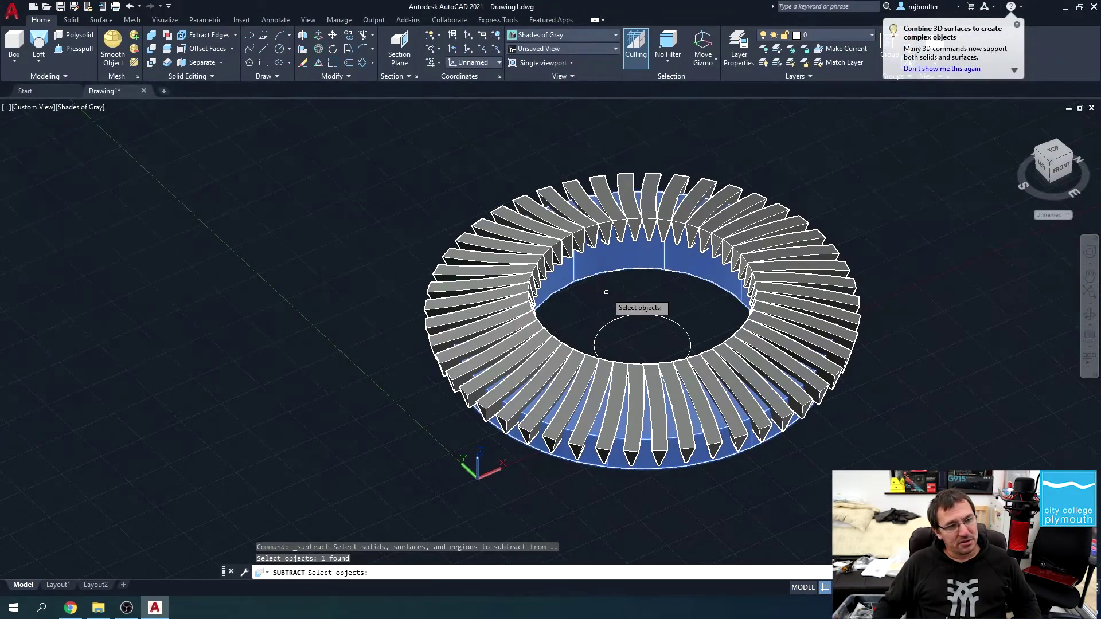
pyautogui.press('Return')
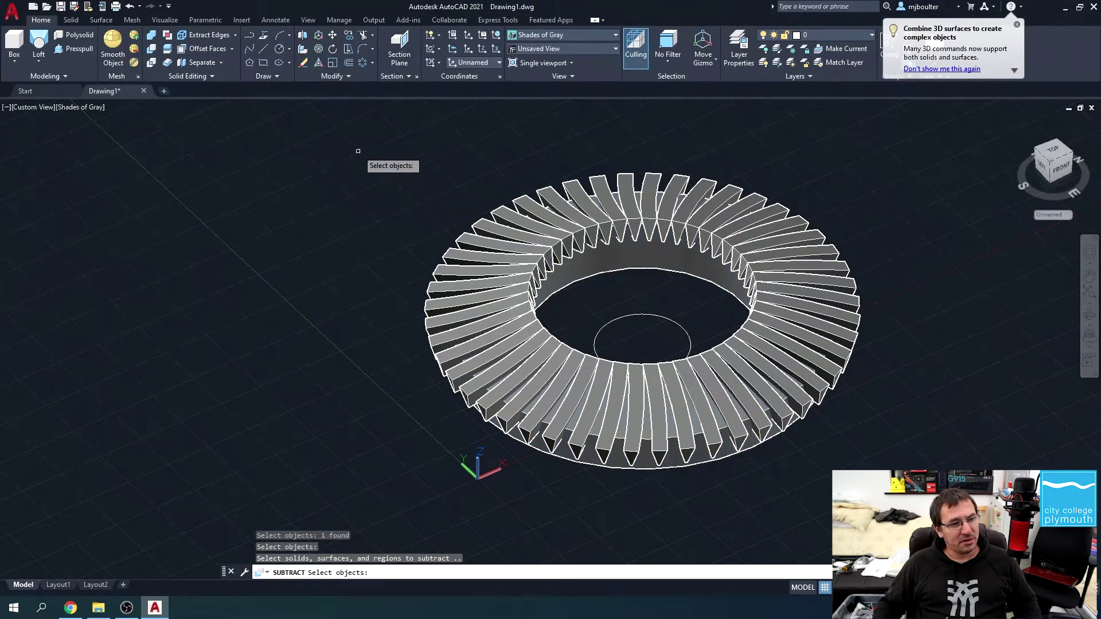
pyautogui.click(342, 120)
pyautogui.click(948, 504)
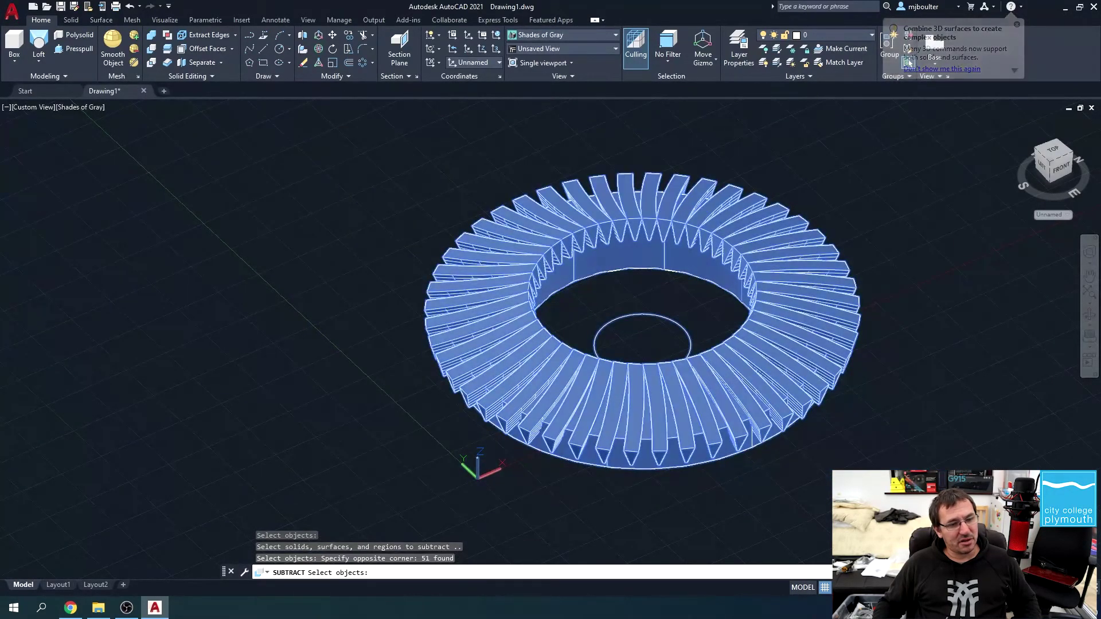
pyautogui.press('Return')
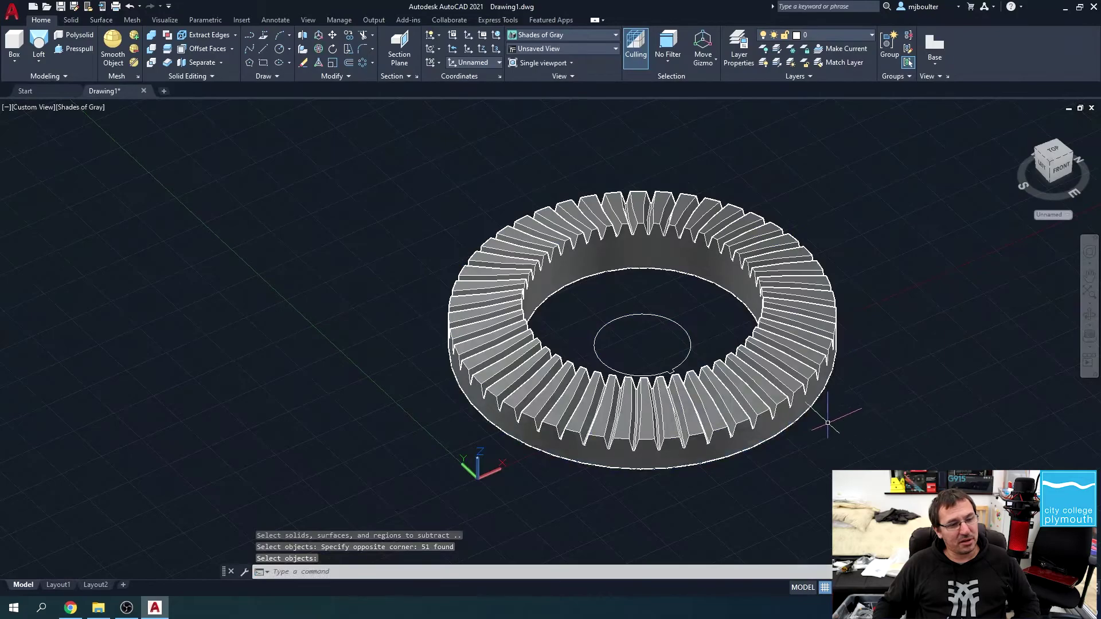
pyautogui.moveTo(803, 423)
pyautogui.keyDown('shift'); pyautogui.mouseDown(button='middle')
pyautogui.moveTo(670, 467)
pyautogui.moveTo(768, 451)
pyautogui.moveTo(766, 411)
pyautogui.moveTo(714, 468)
pyautogui.moveTo(678, 474)
pyautogui.mouseUp(button='middle'); pyautogui.keyUp('shift')
pyautogui.press('Return')
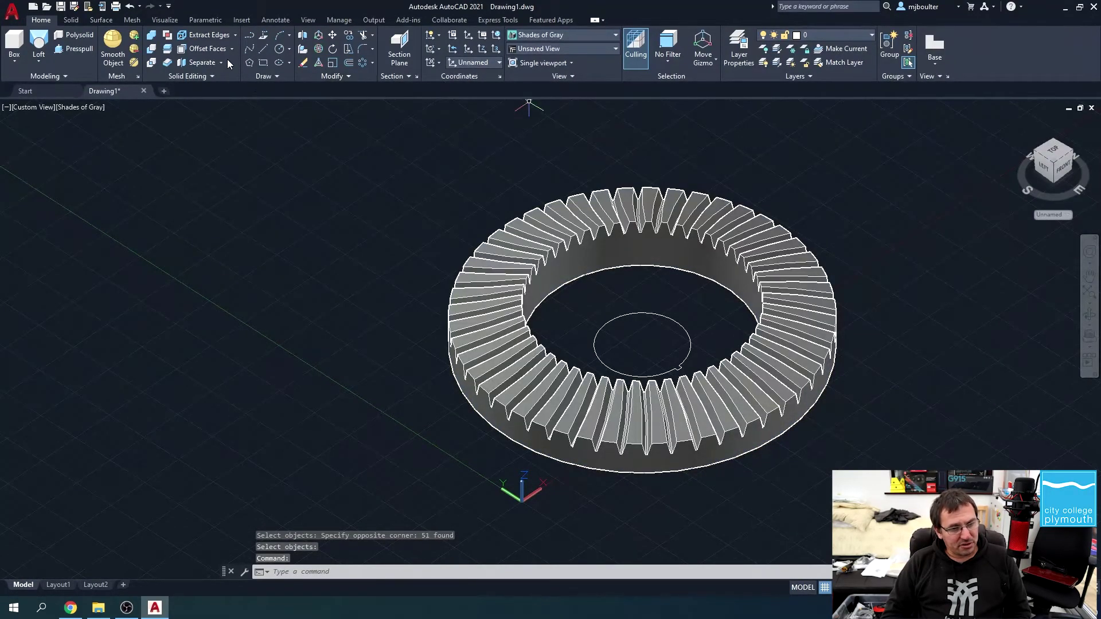
# Step: Presspull the ring face by 20 and fill the inner area to form the hub
pyautogui.click(74, 48)
pyautogui.keyDown('shift'); pyautogui.moveTo(840, 401); pyautogui.dragTo(498, 286, button='middle'); pyautogui.keyUp('shift')
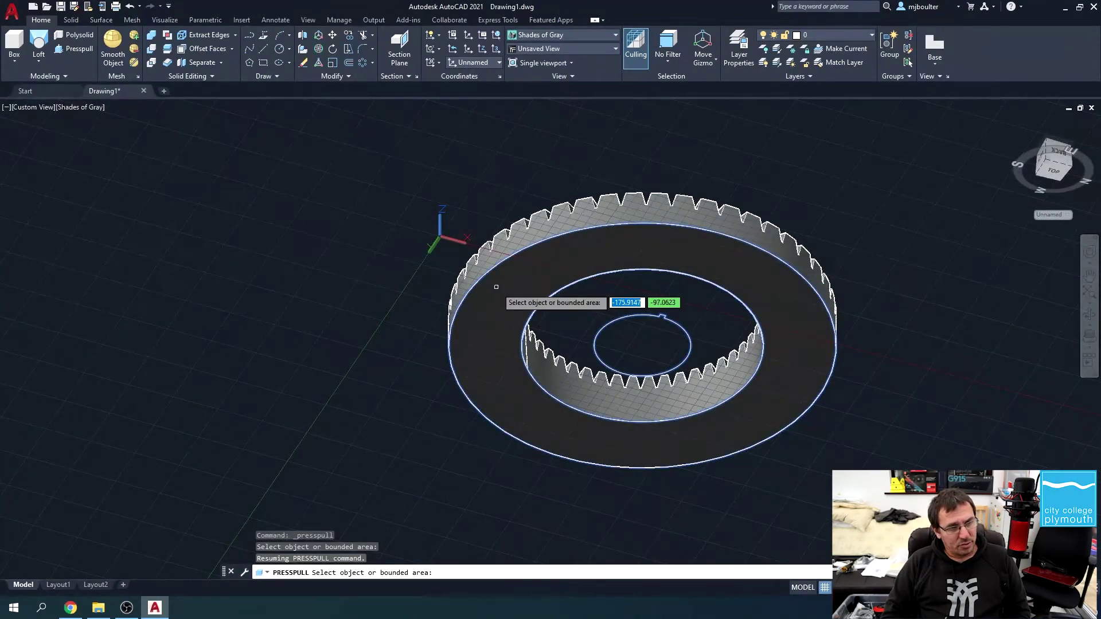
pyautogui.click(496, 287)
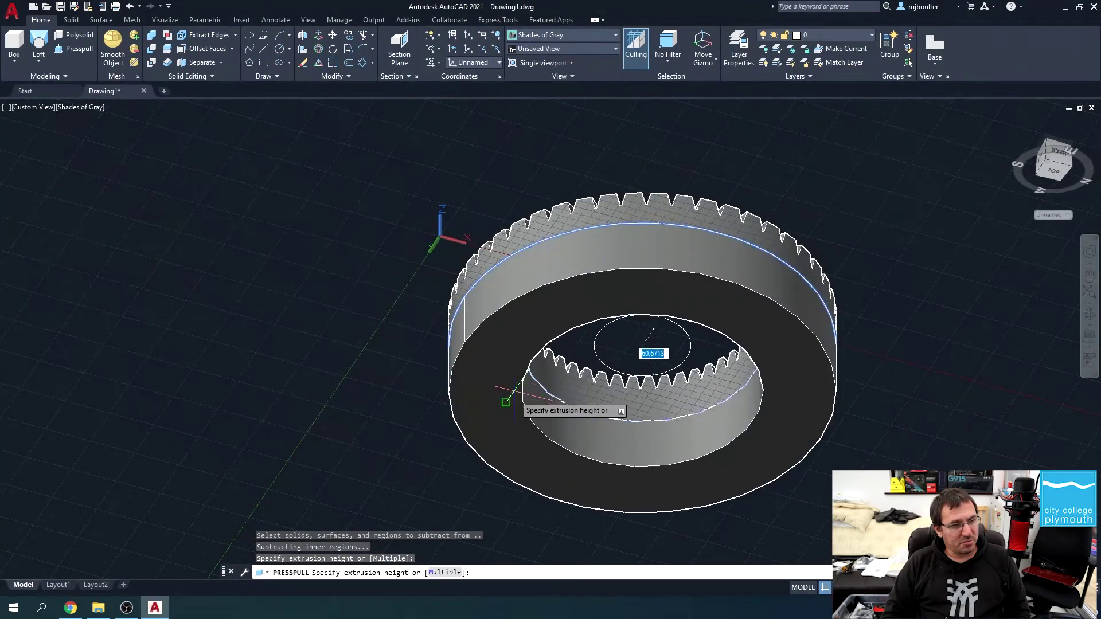
pyautogui.write('20')
pyautogui.press('Return')
pyautogui.click(571, 370)
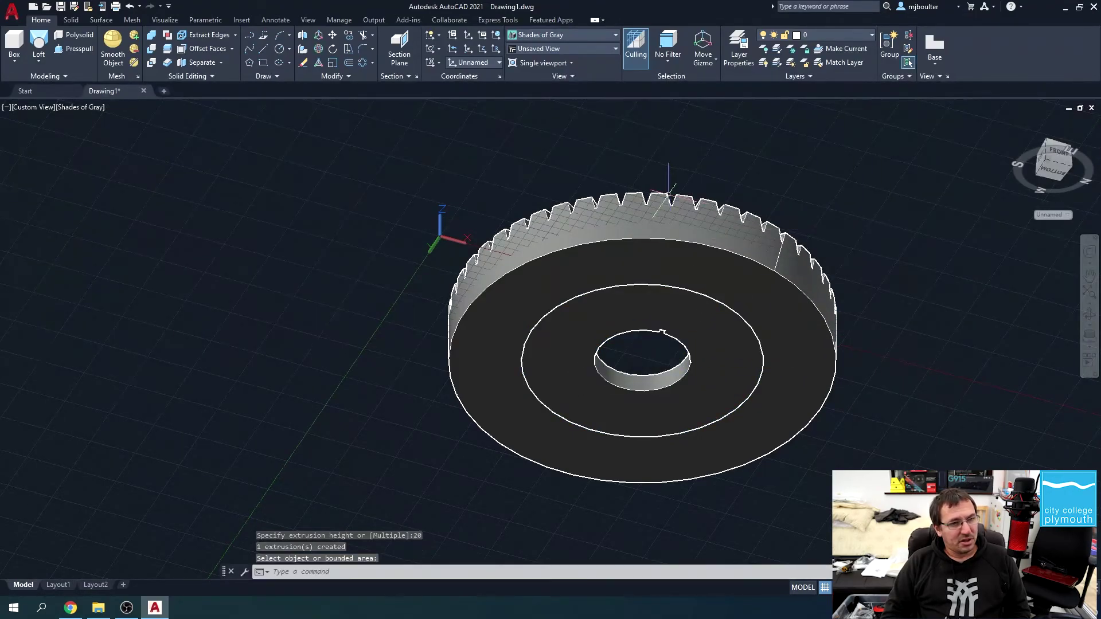
pyautogui.keyDown('shift'); pyautogui.moveTo(664, 195); pyautogui.dragTo(563, 282, button='middle'); pyautogui.keyUp('shift')
pyautogui.press('Escape')
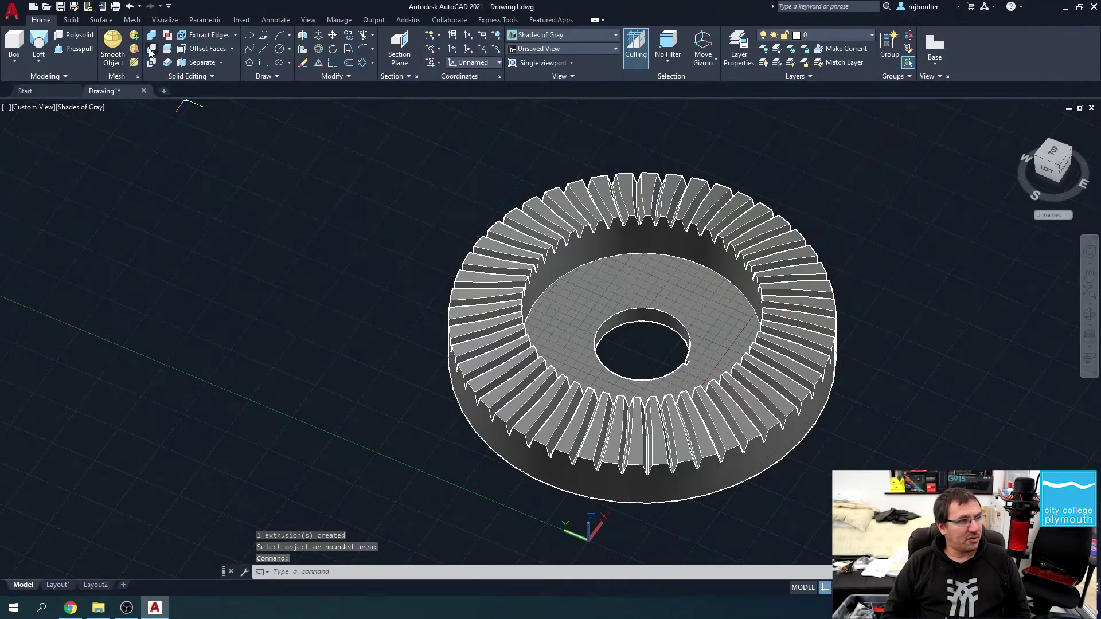
# Step: Union all four gear parts into one solid and hide the grid with F7
pyautogui.click(150, 50)
pyautogui.click(401, 133)
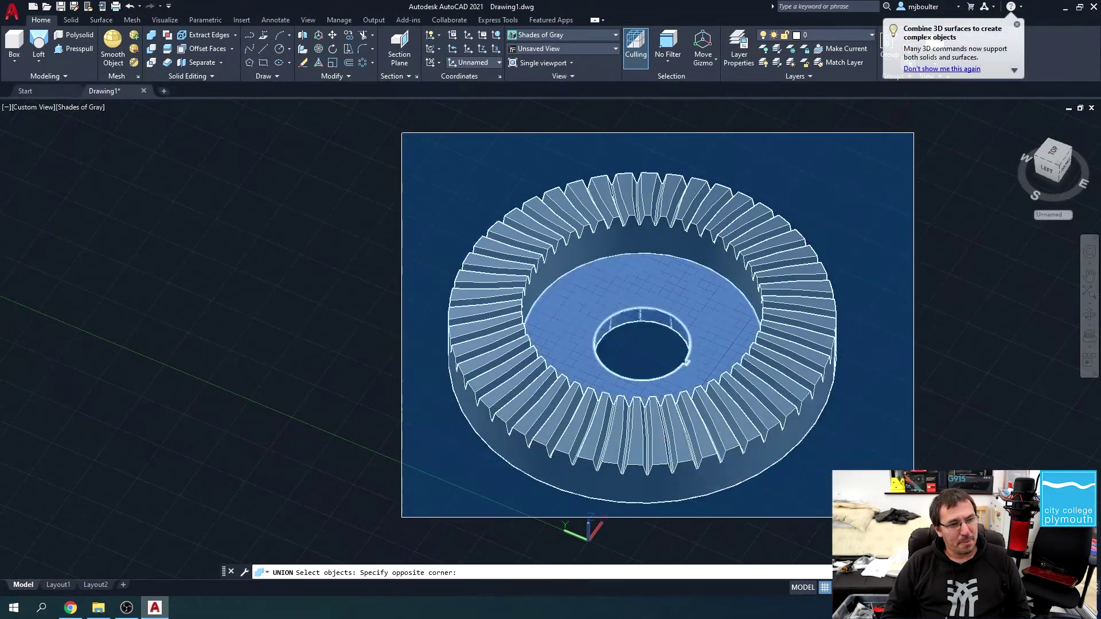
pyautogui.click(912, 517)
pyautogui.press('Return')
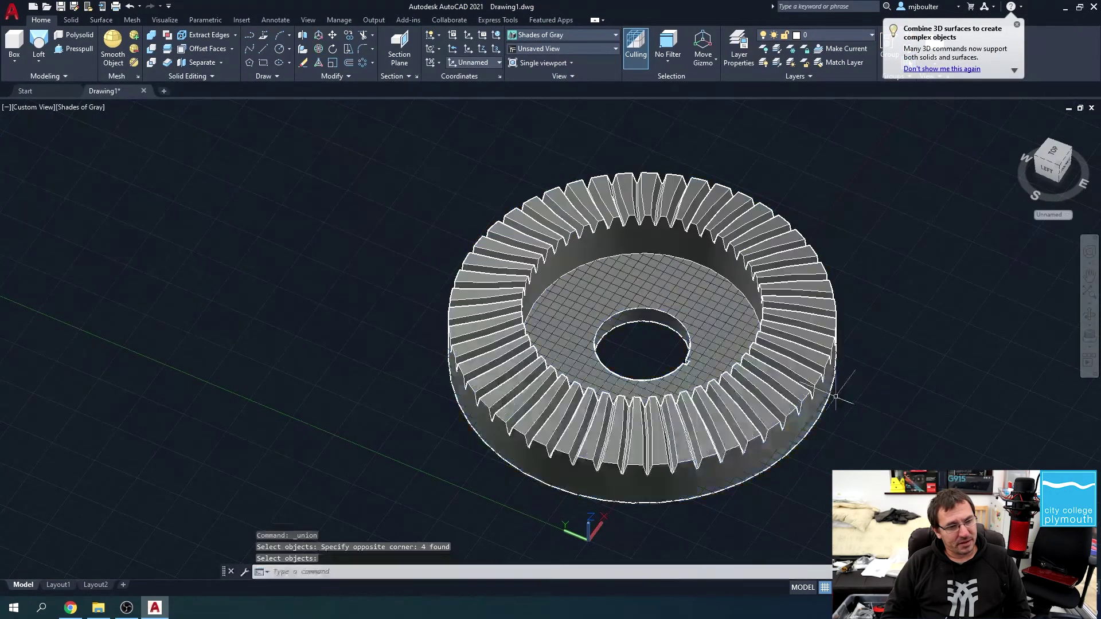
pyautogui.scroll(-2, 869, 423)
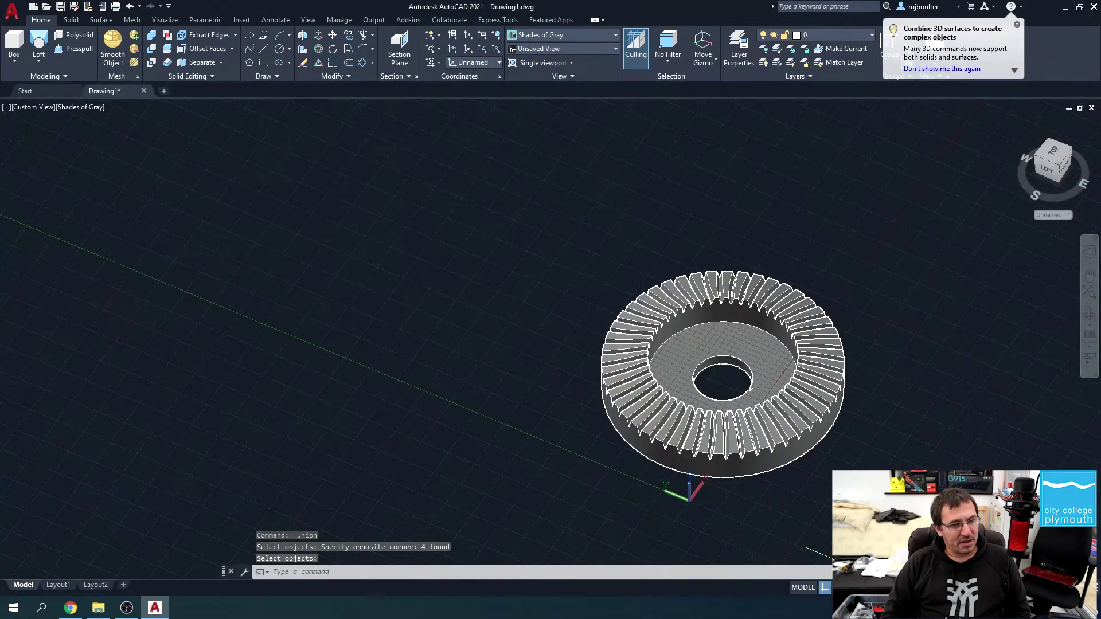
pyautogui.press('F7')
pyautogui.moveTo(867, 422); pyautogui.dragTo(765, 361, button='middle')
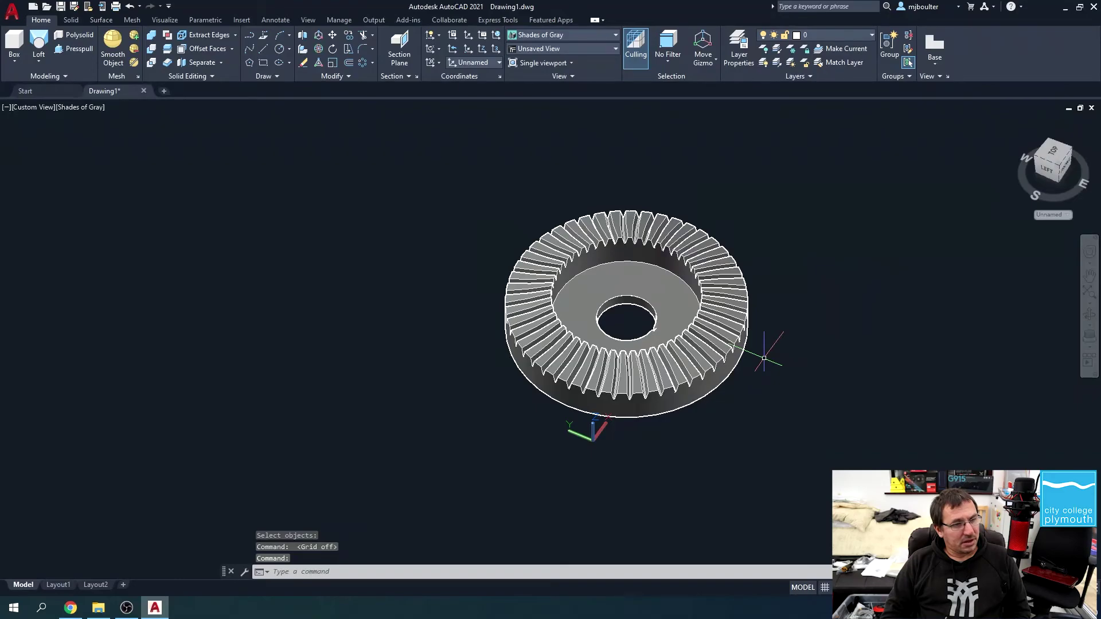
pyautogui.keyDown('shift'); pyautogui.moveTo(764, 359); pyautogui.dragTo(651, 332, button='middle'); pyautogui.keyUp('shift')
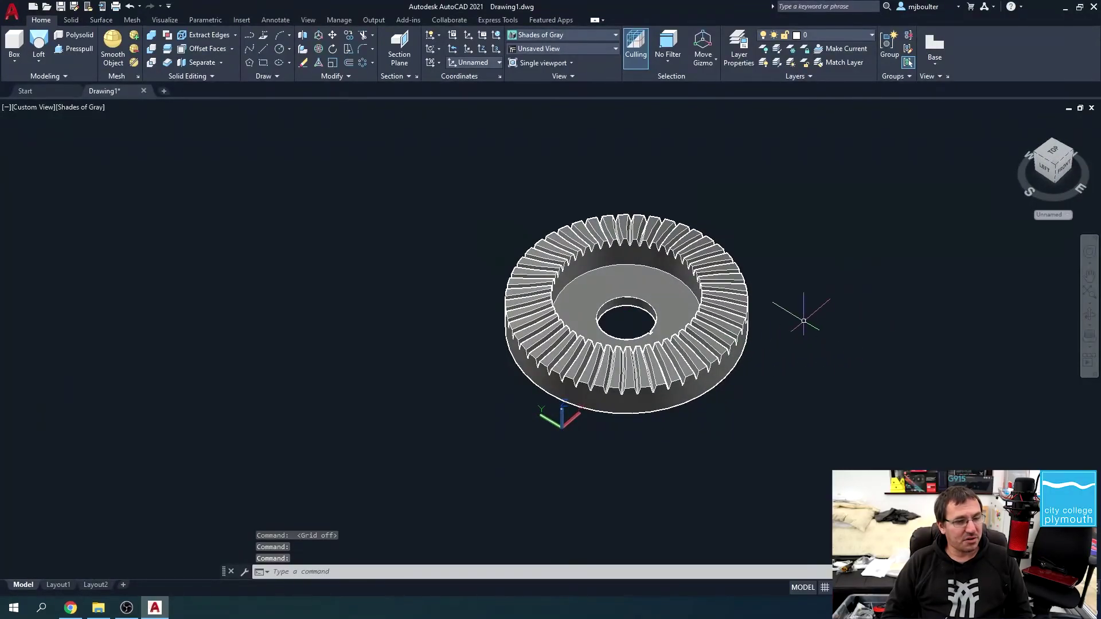